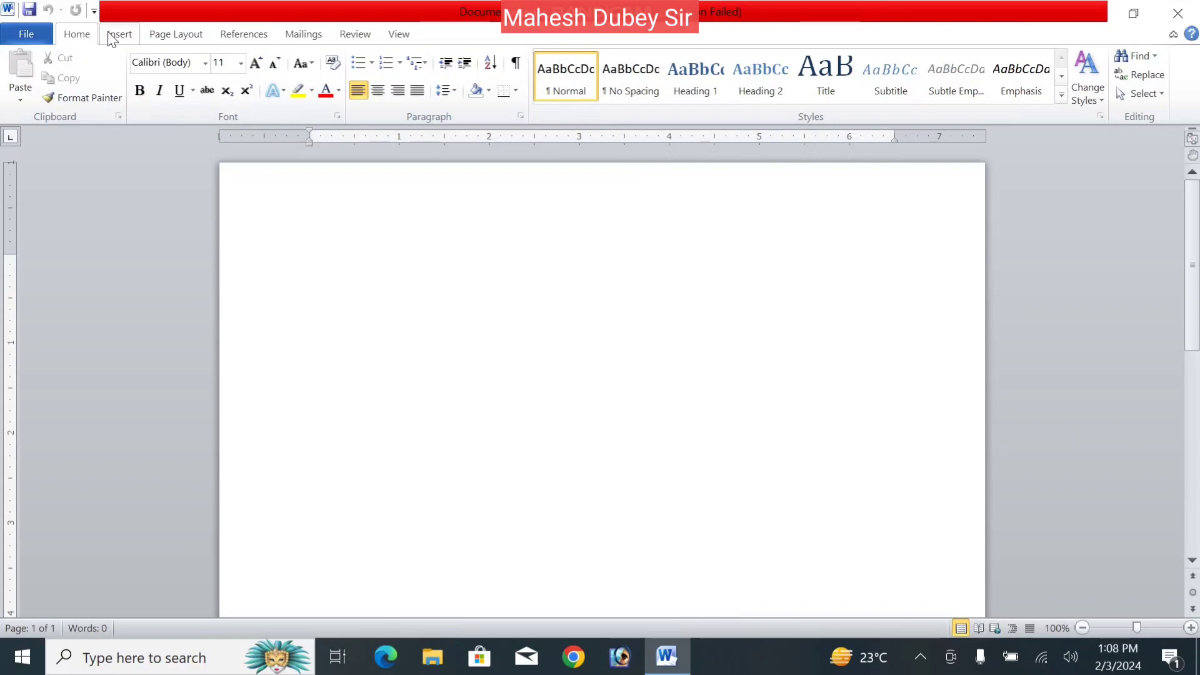
- Switch to the Page Layout tab and show the built-in Themes gallery
left_click(172, 39)
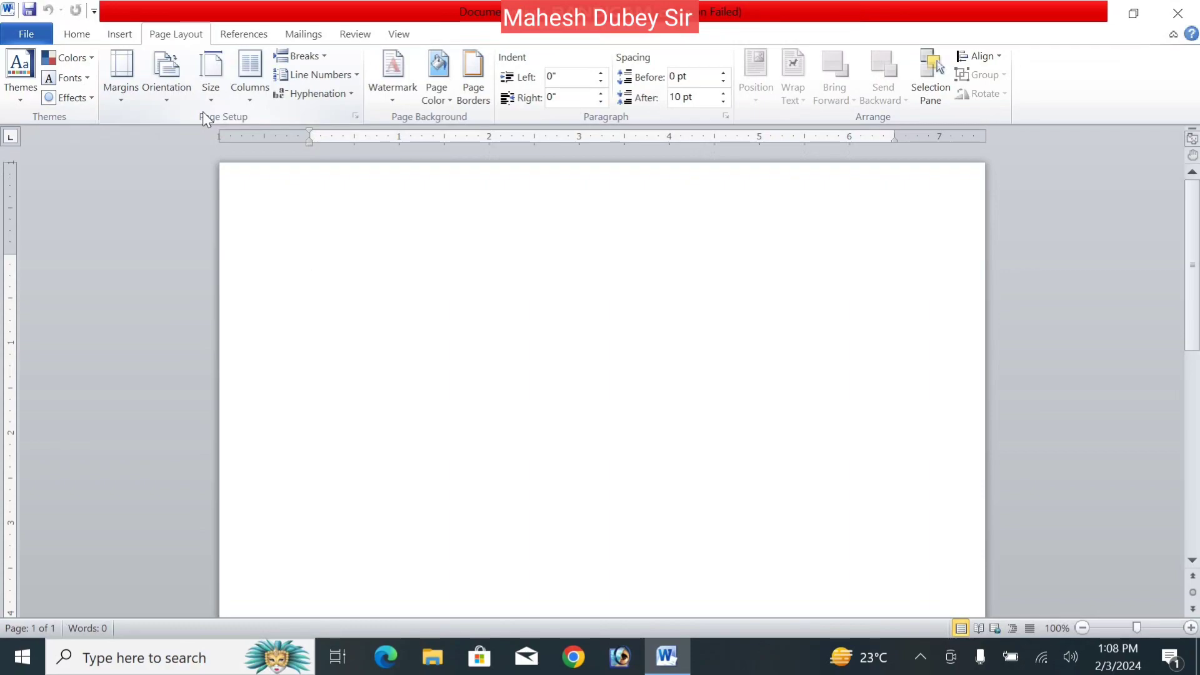
left_click(27, 97)
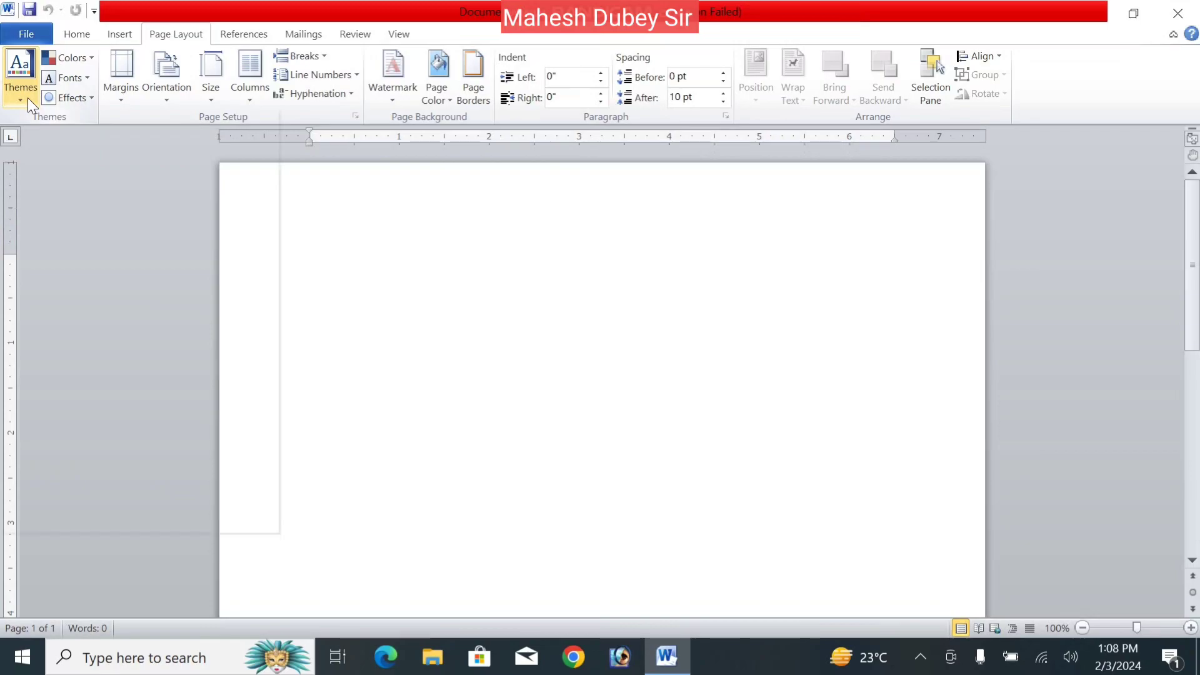
- Fill the page with sample paragraphs using =rand()
left_click(478, 233)
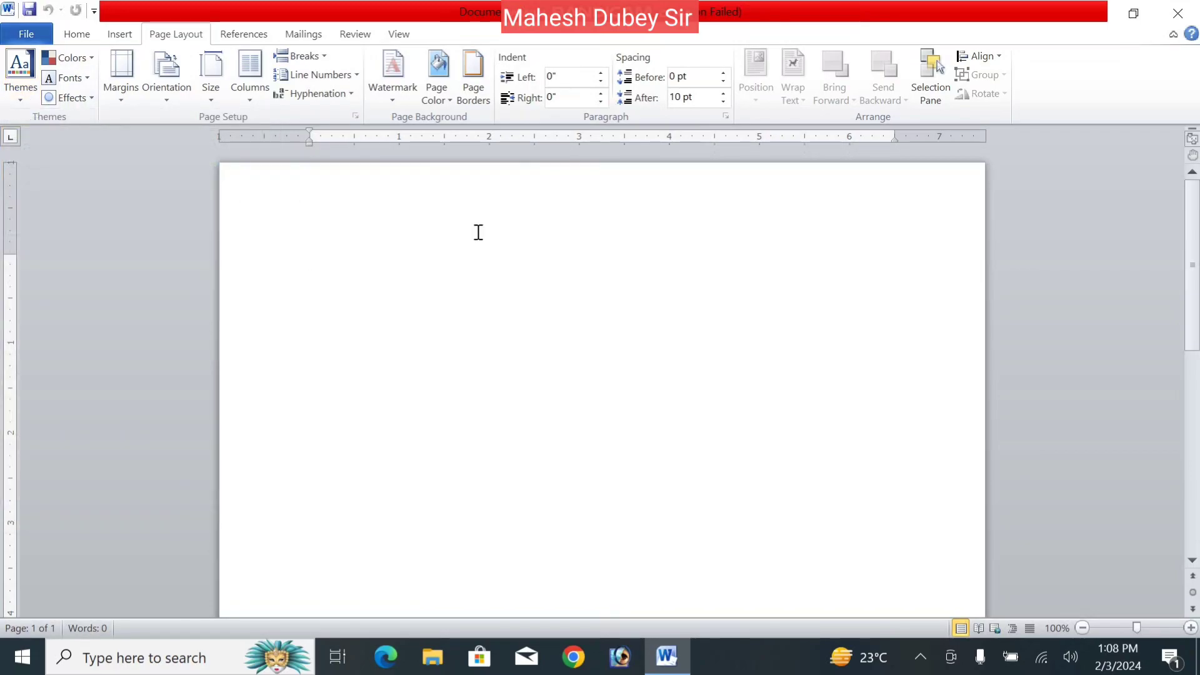
type("=ran")
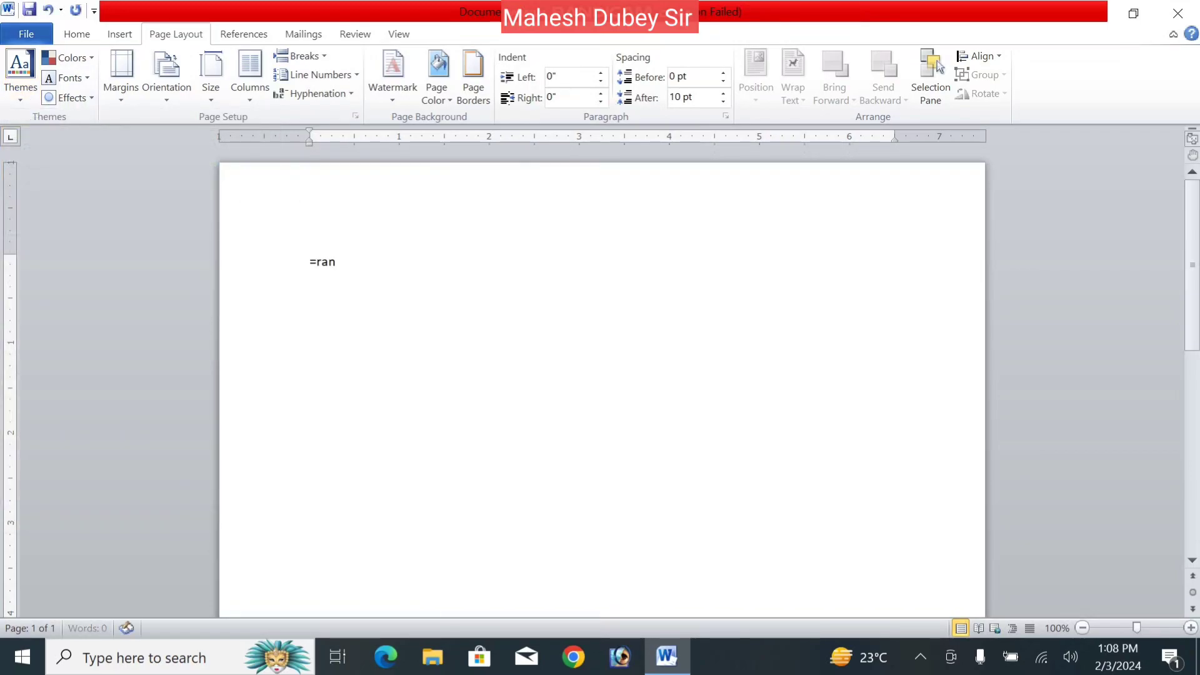
type("d()")
key("Return")
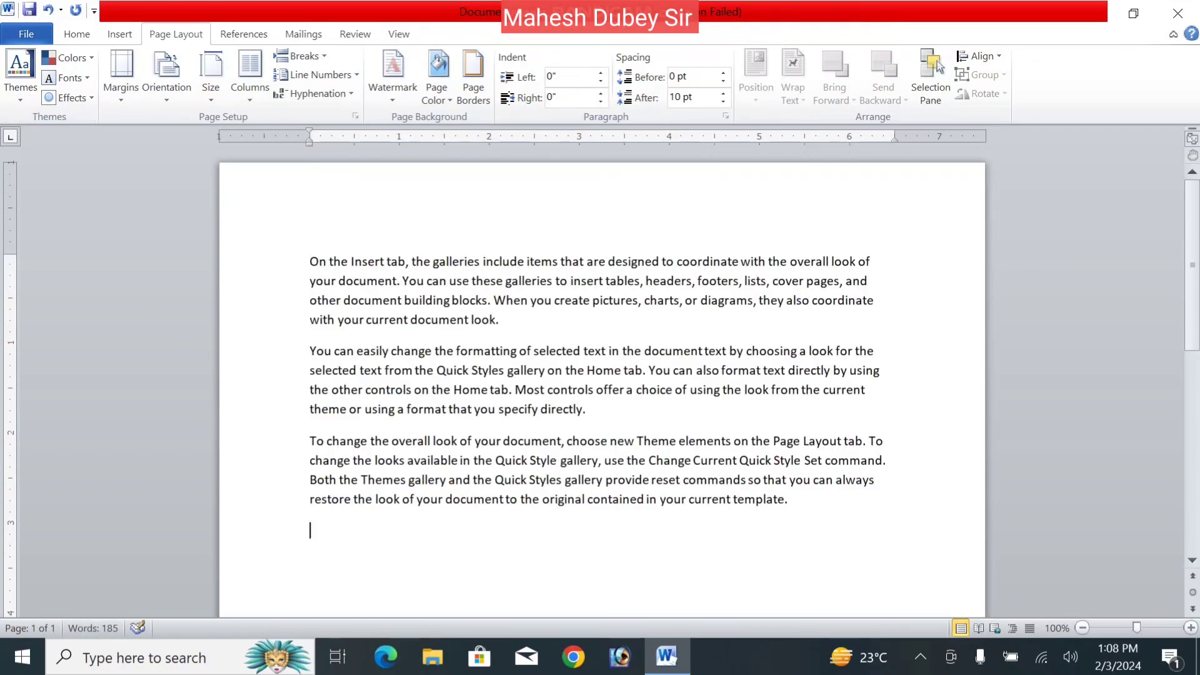
- Delete the sample paragraphs and regenerate them with =rand()
left_click_drag(802, 497, 306, 266)
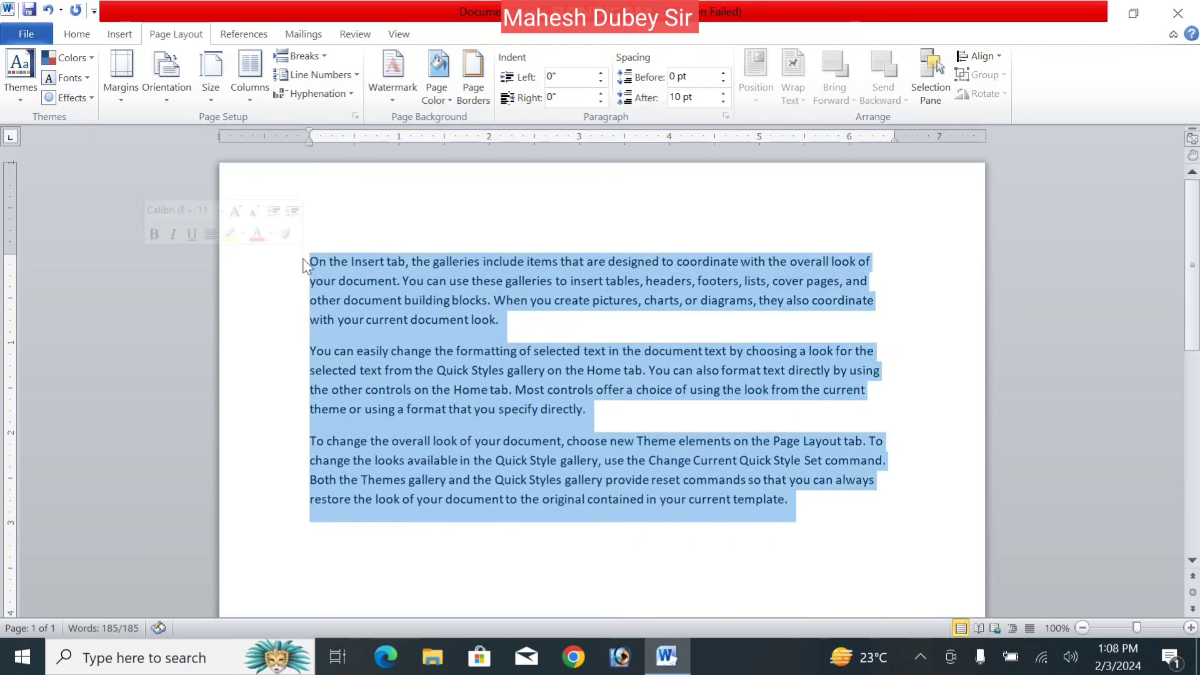
left_click(338, 277)
left_click_drag(304, 258, 896, 536)
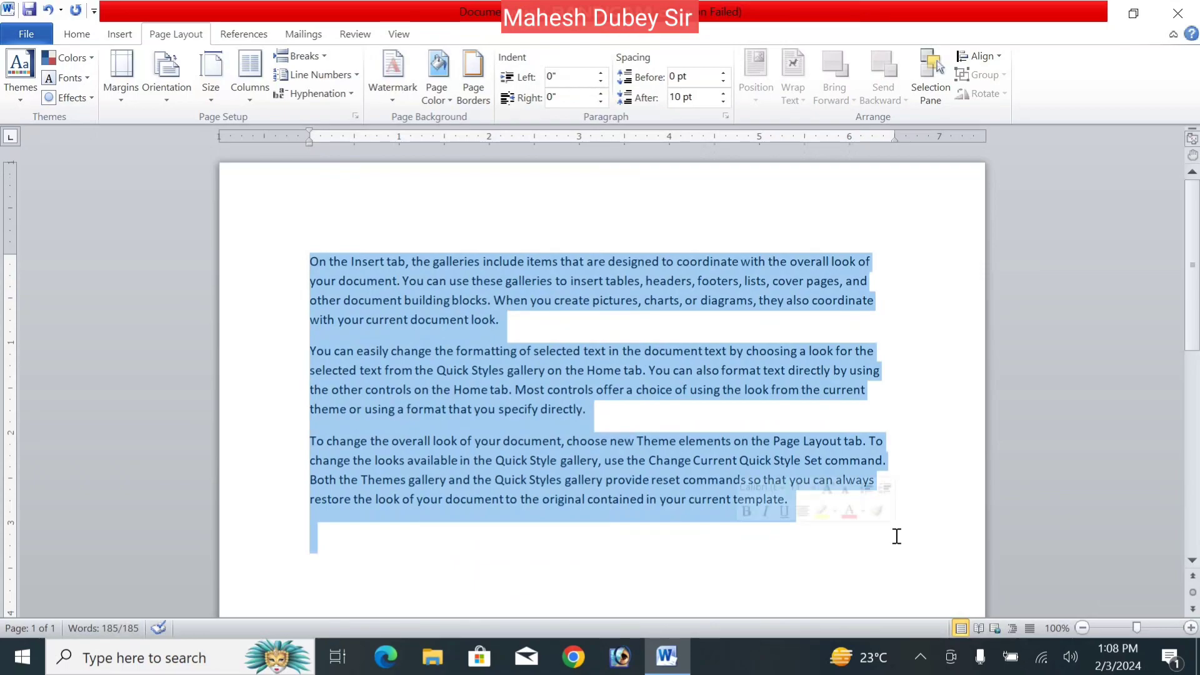
key("Delete")
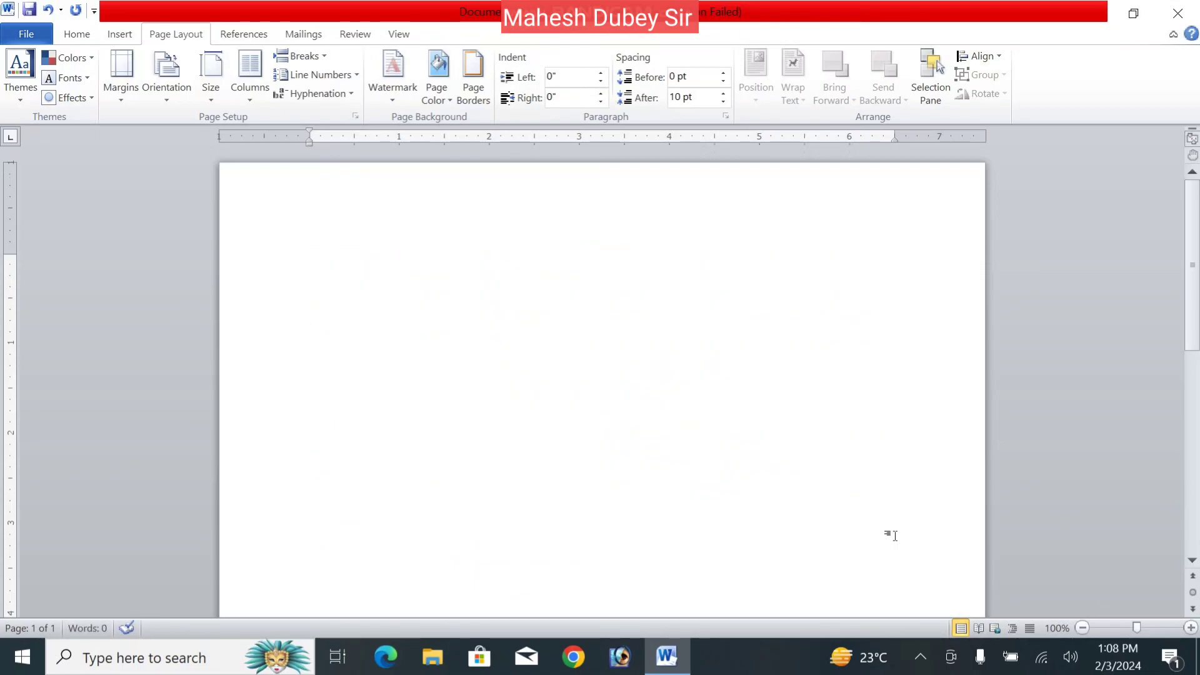
type("=rand()")
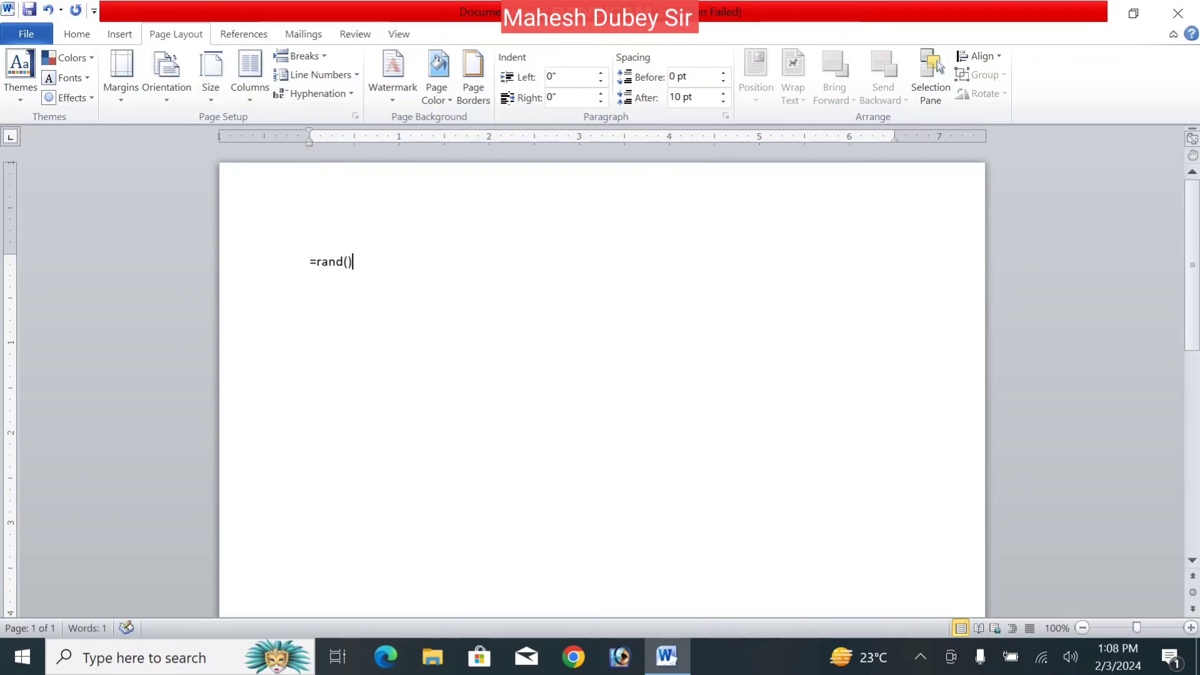
key("Return")
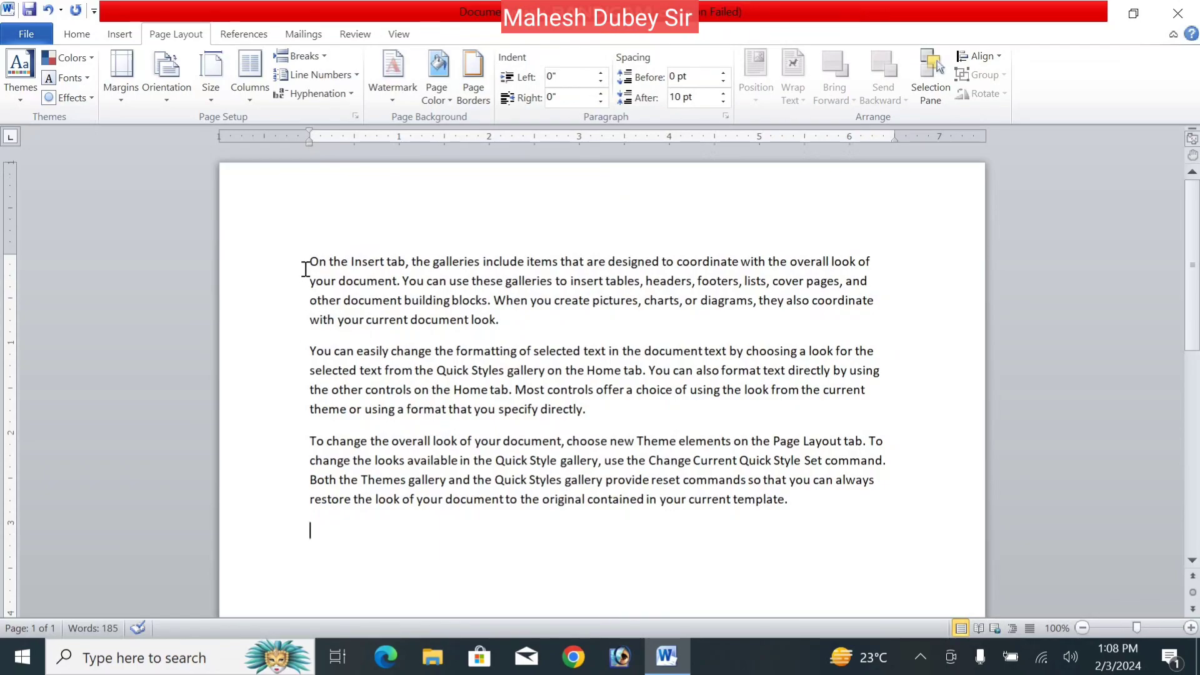
- Apply the Concourse theme to the document
left_click(20, 92)
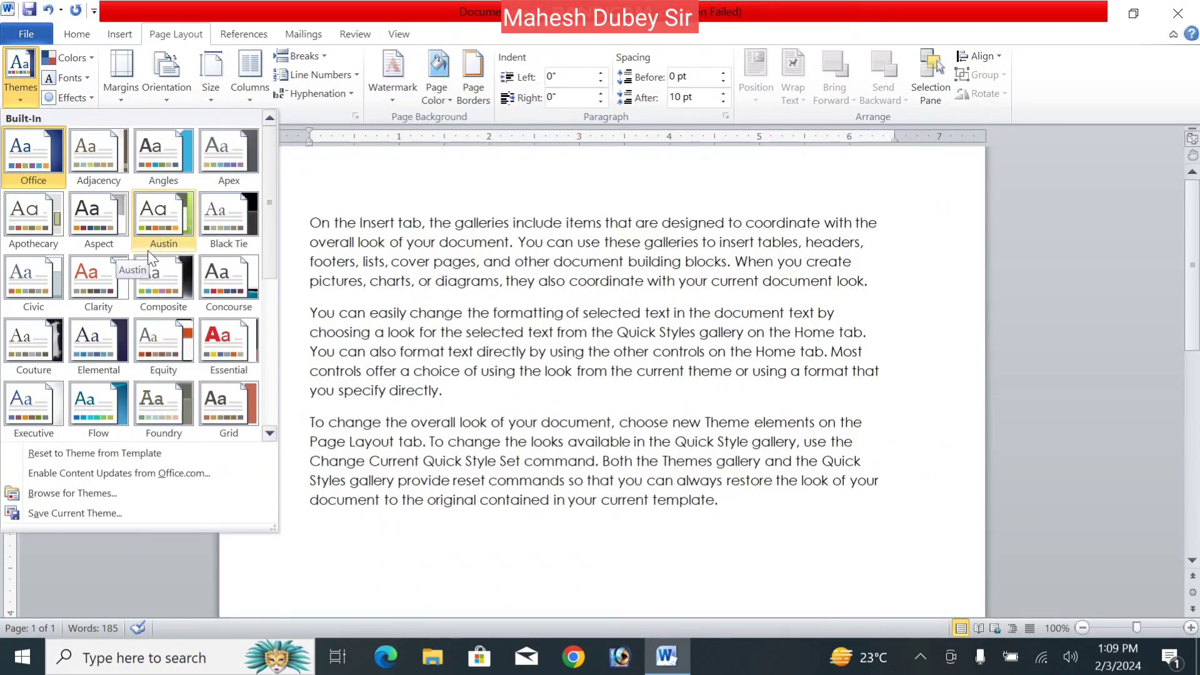
left_click(226, 282)
scroll(600, 350, "up", 2)
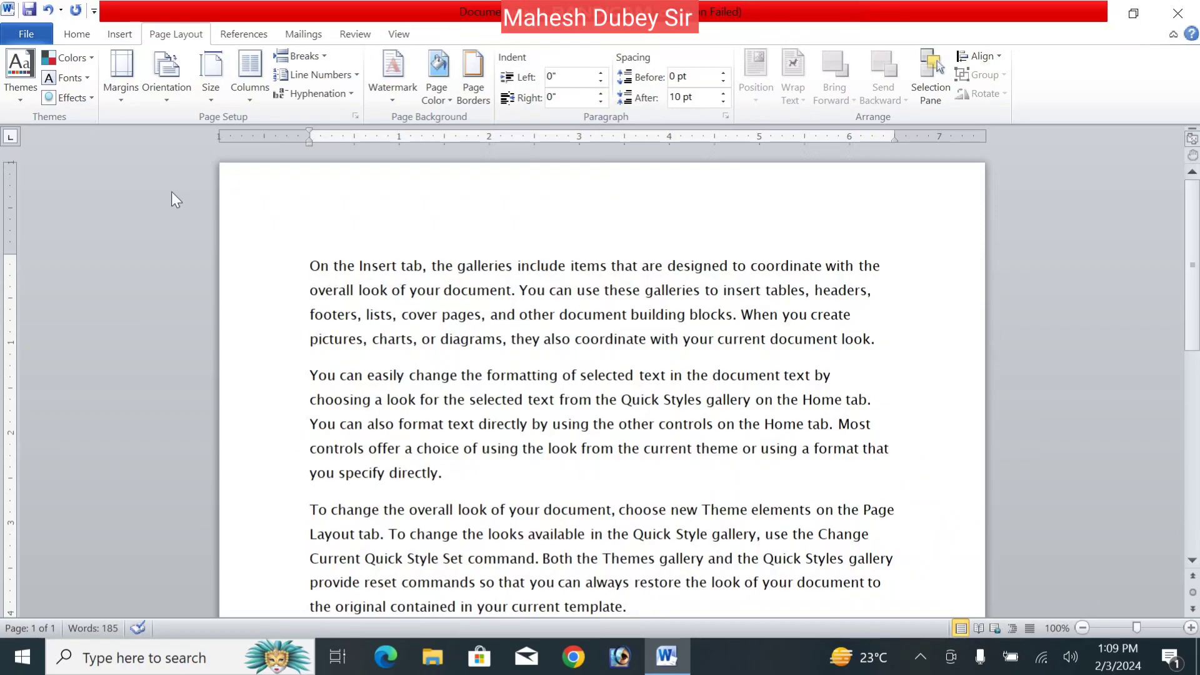
- Switch the document theme from Concourse to Solstice
left_click(18, 95)
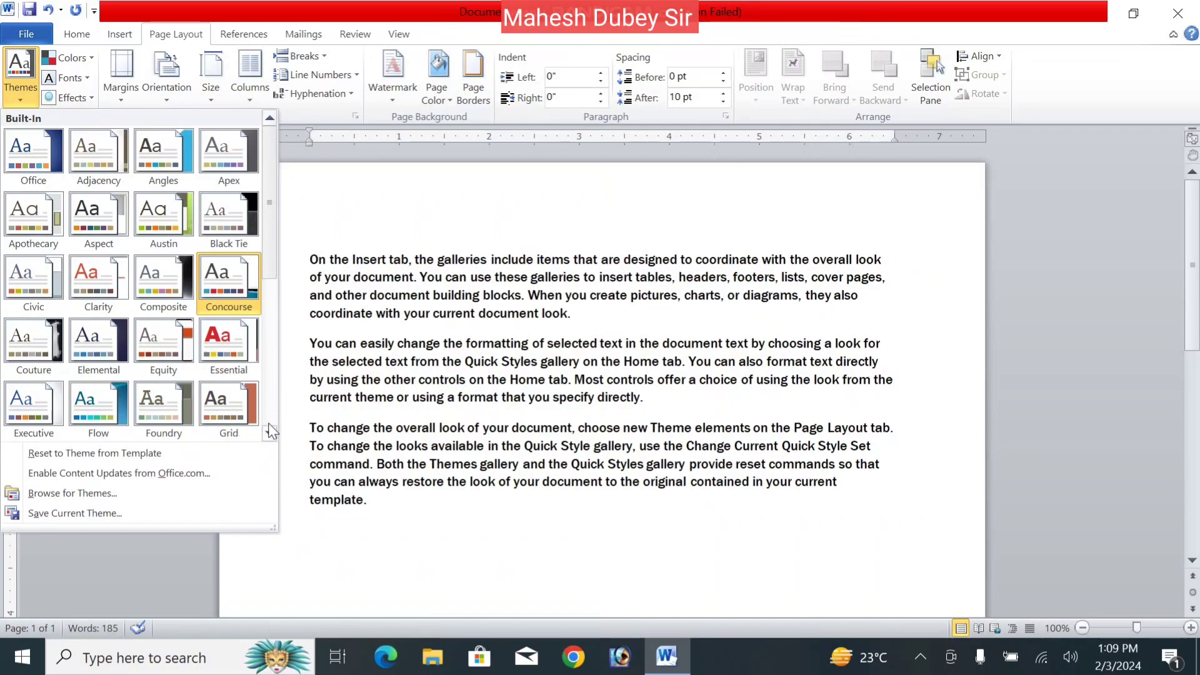
left_click(270, 431)
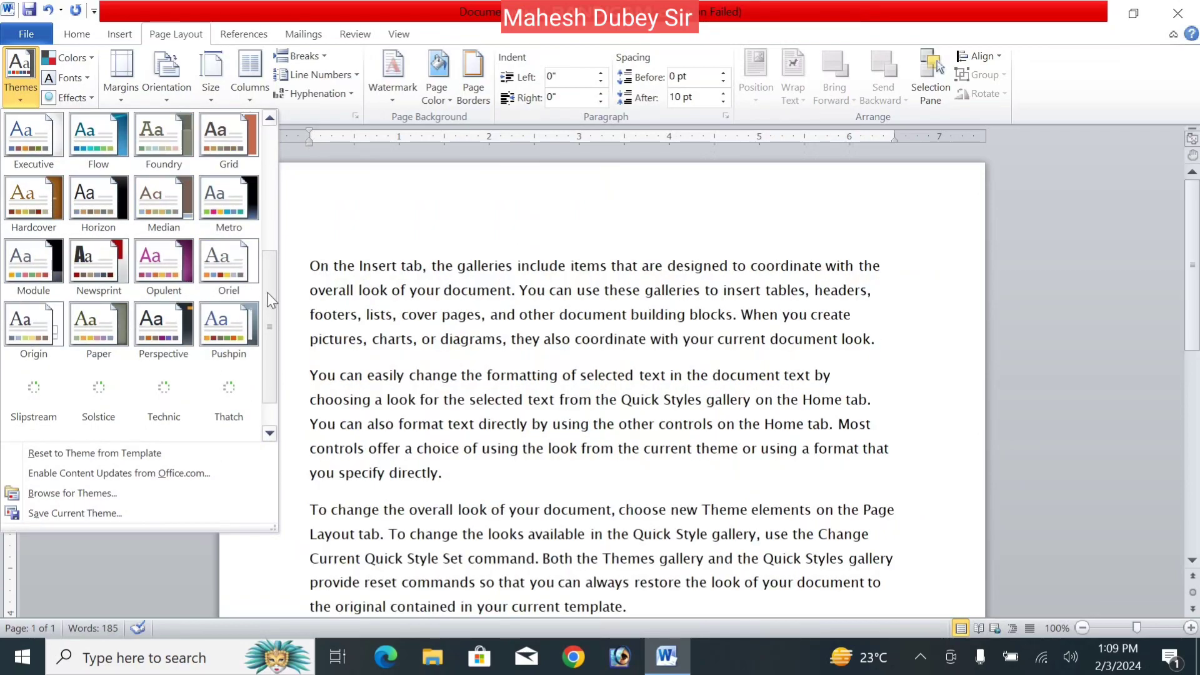
left_click_drag(268, 292, 269, 336)
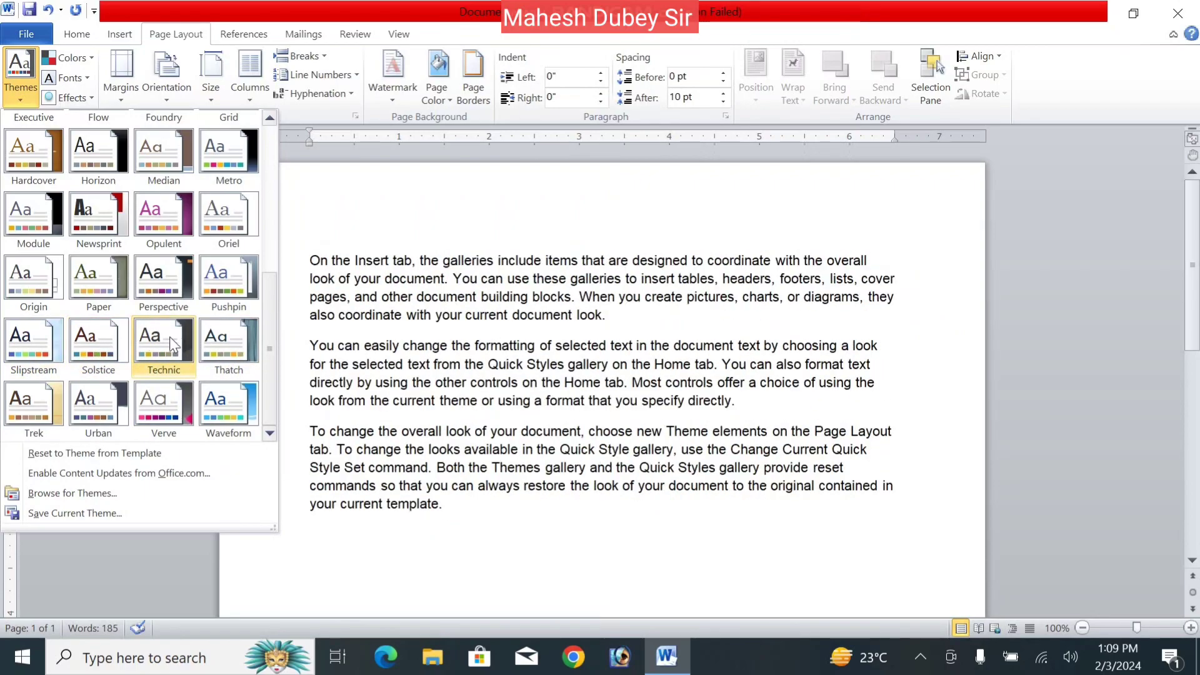
left_click(90, 336)
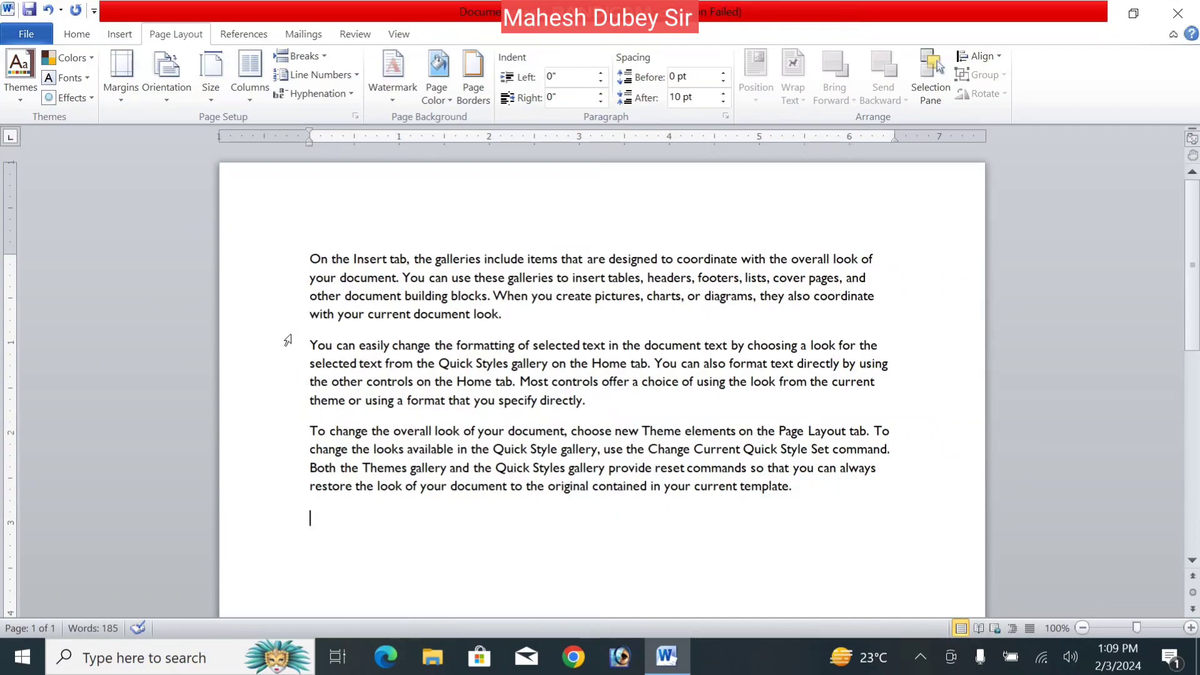
- Set the theme colours to Newsprint
left_click(91, 59)
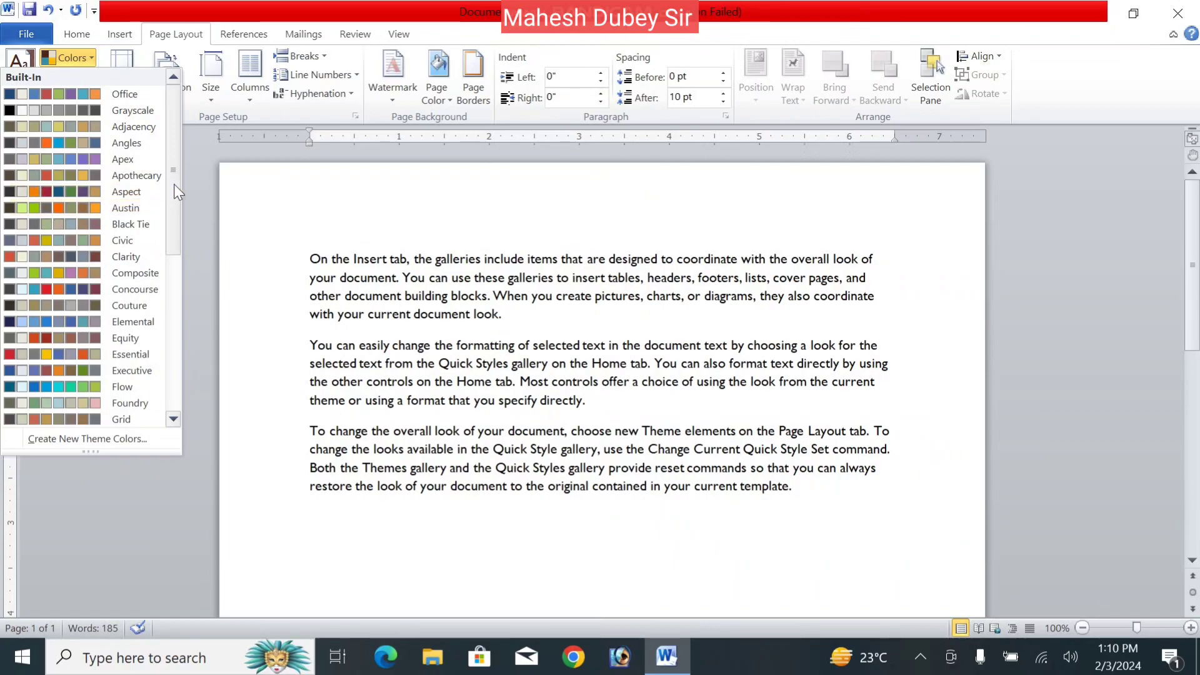
left_click_drag(173, 183, 174, 282)
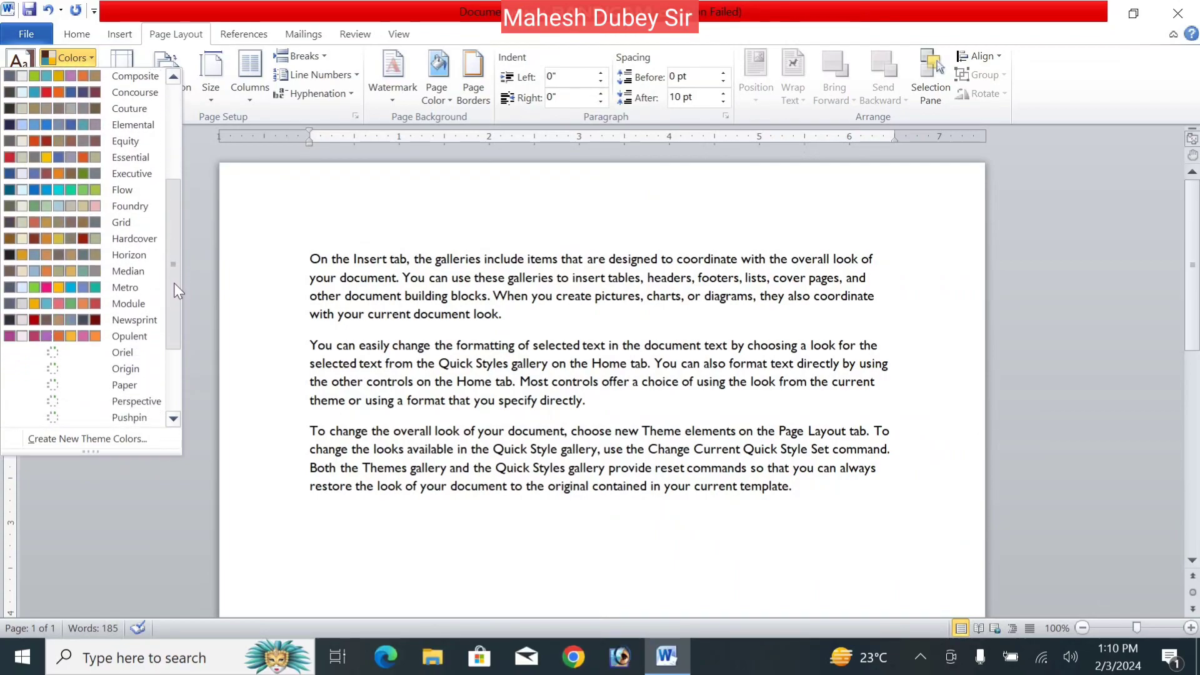
scroll(67, 298, "down", 1)
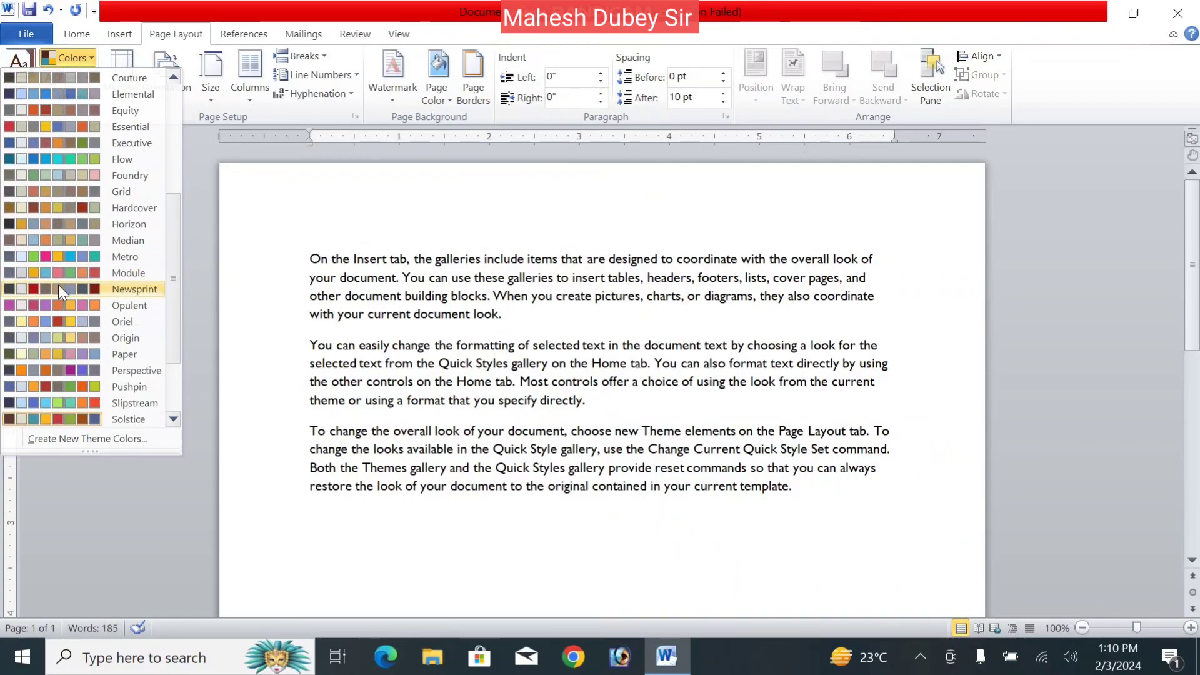
left_click(58, 283)
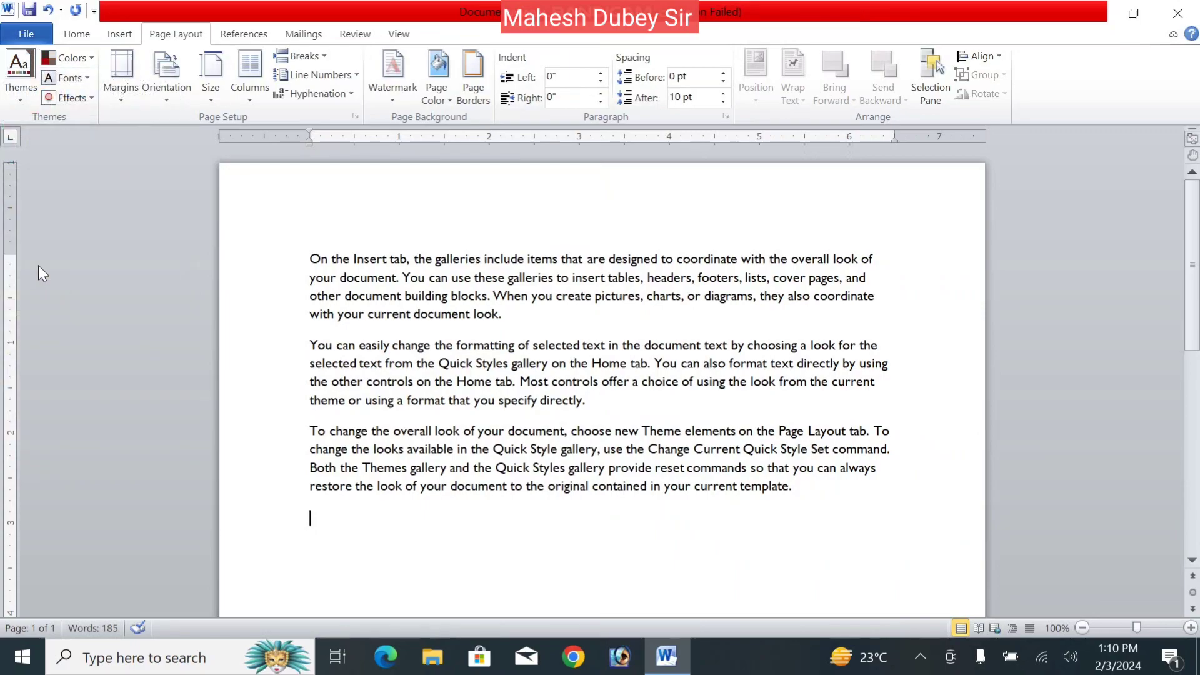
- Start a new custom theme font set from the Fonts list
left_click(83, 80)
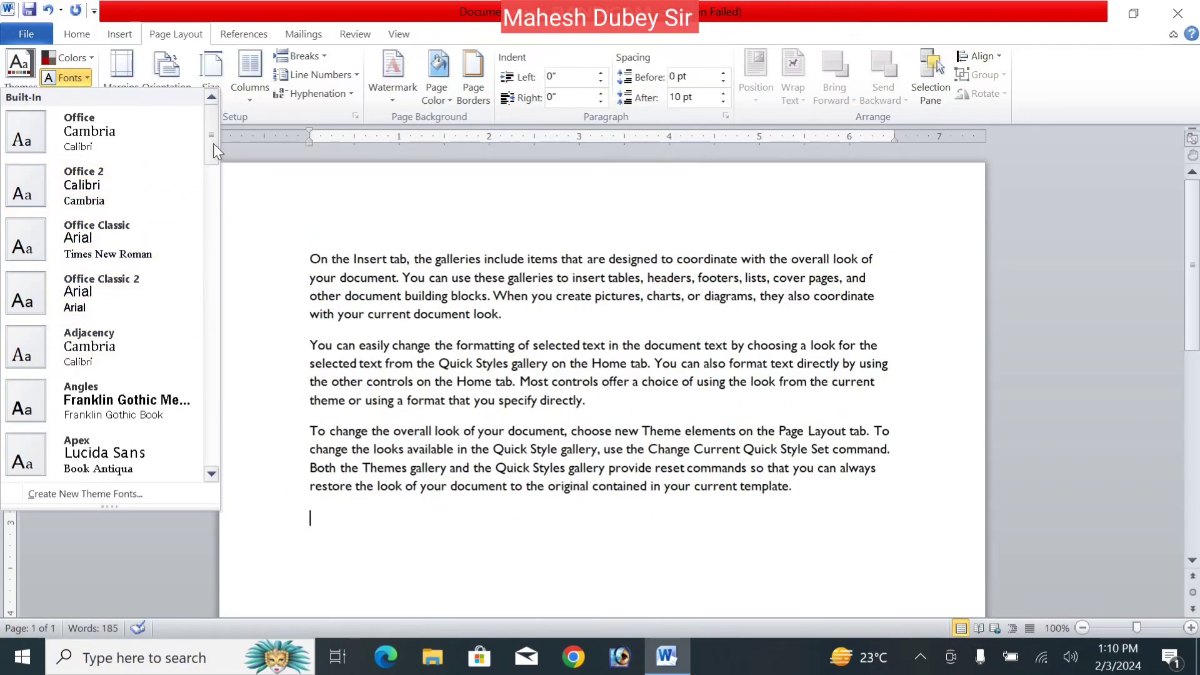
left_click_drag(213, 144, 205, 468)
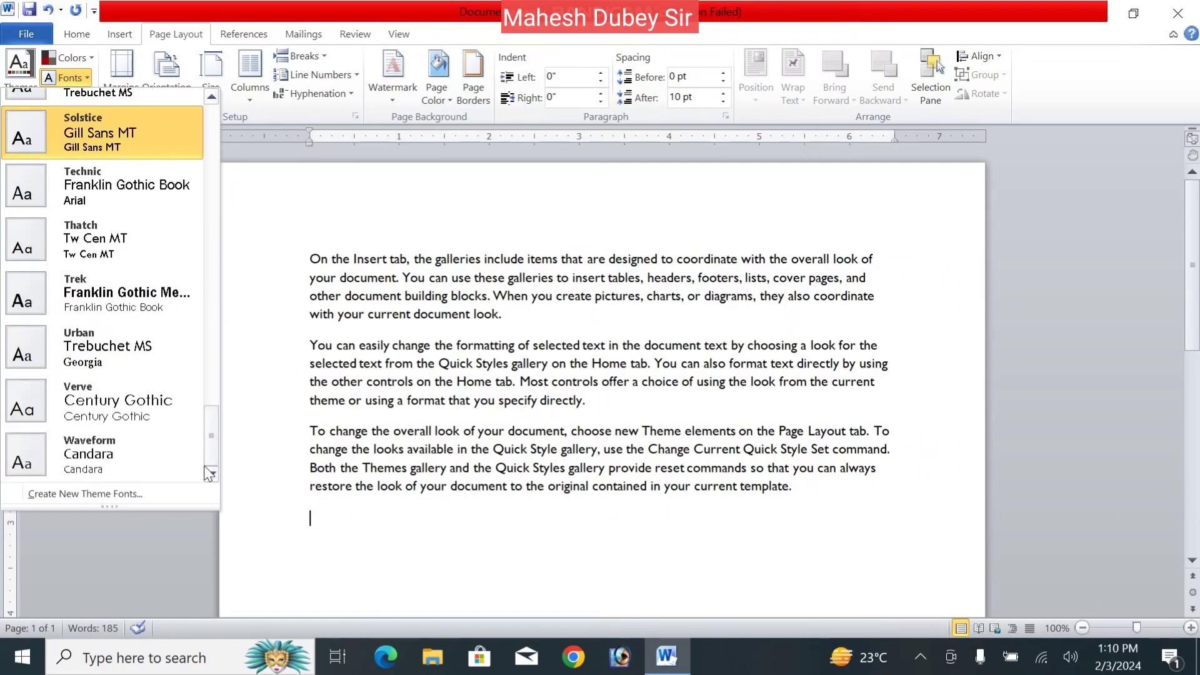
left_click(105, 496)
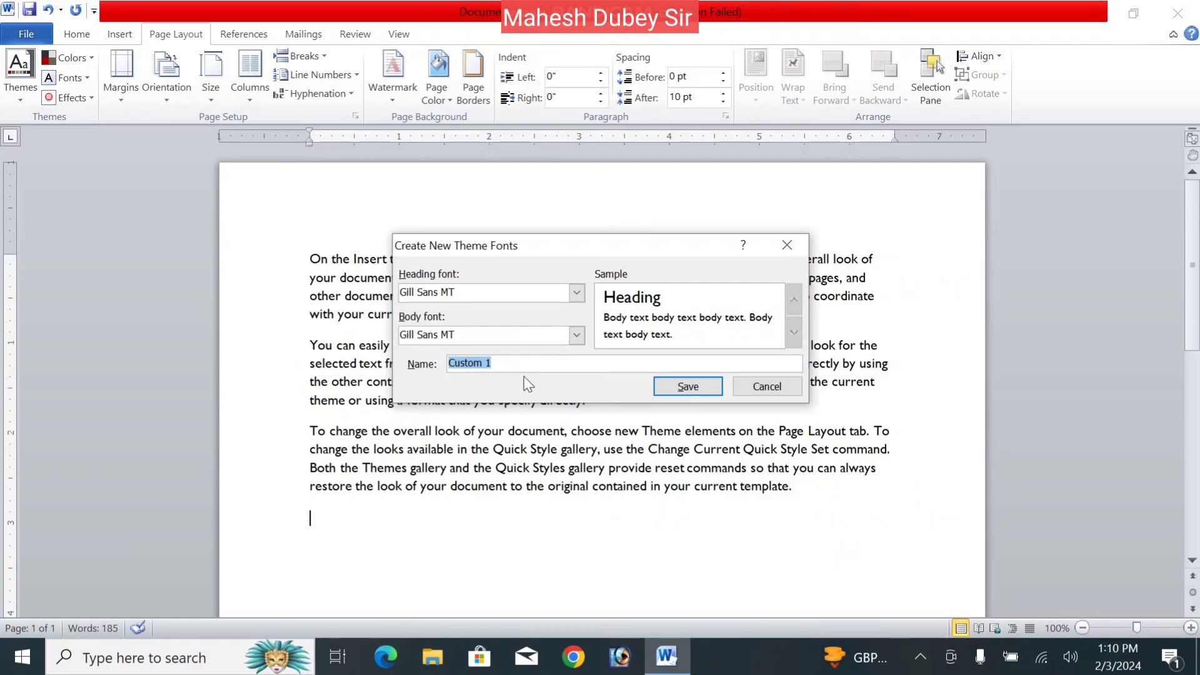
- Choose Georgia as the heading font and Kruti Dev 010 as the body font
left_click(543, 297)
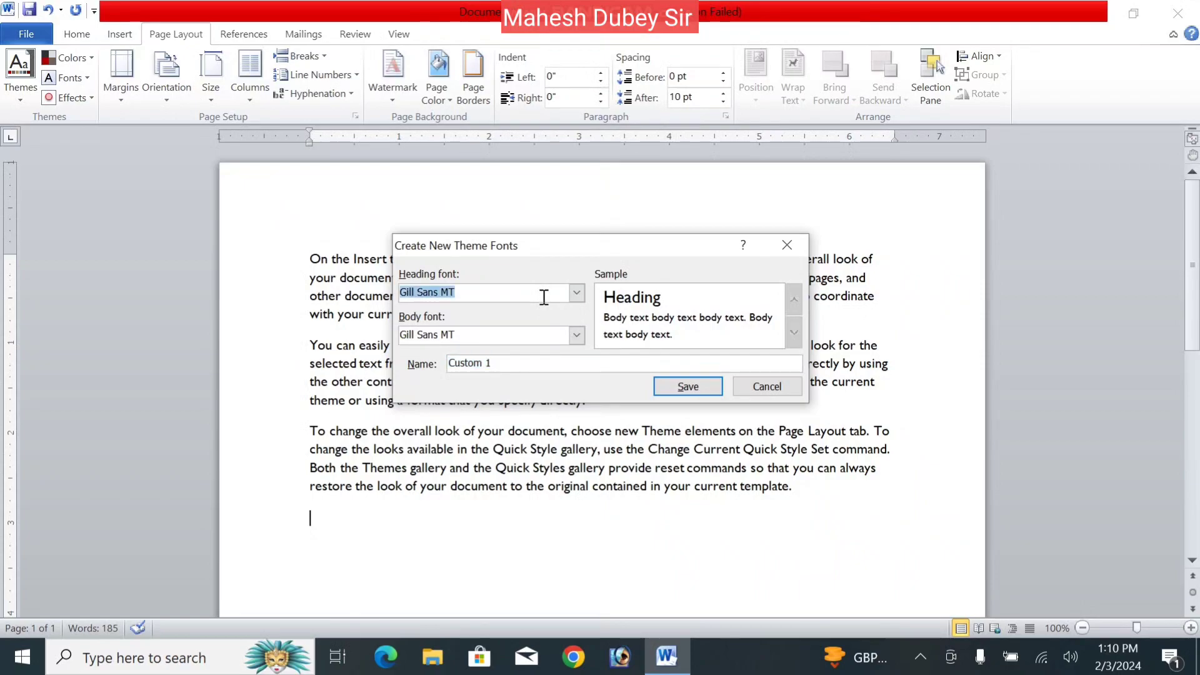
left_click(576, 294)
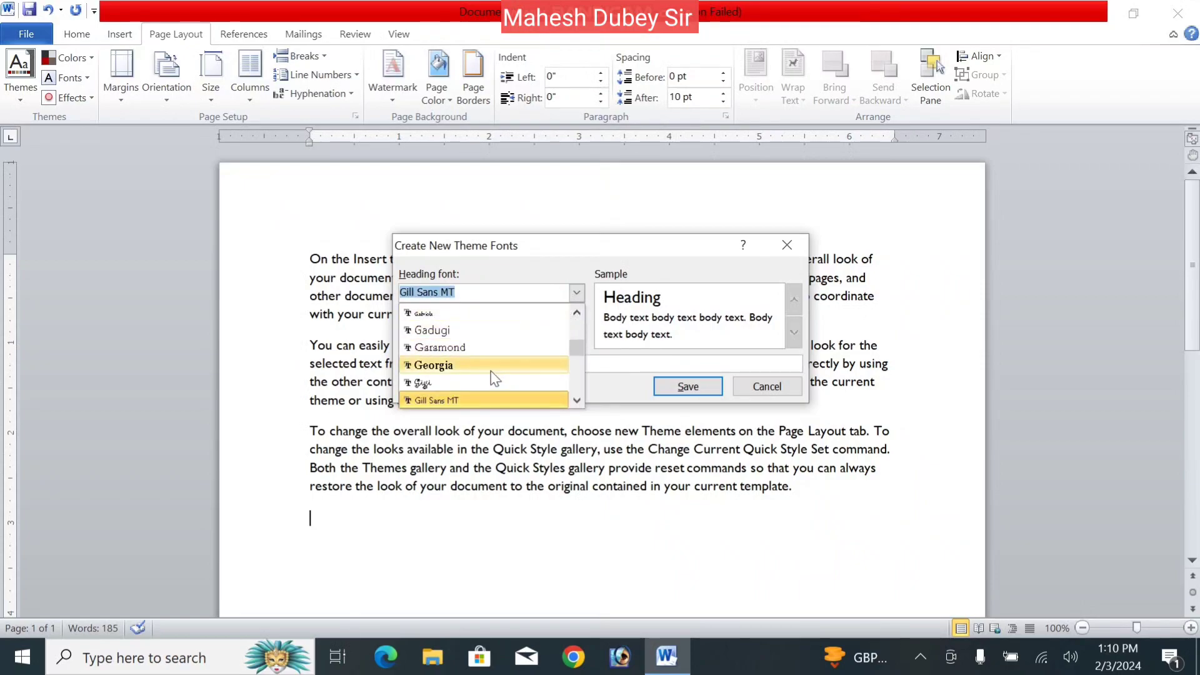
left_click(475, 367)
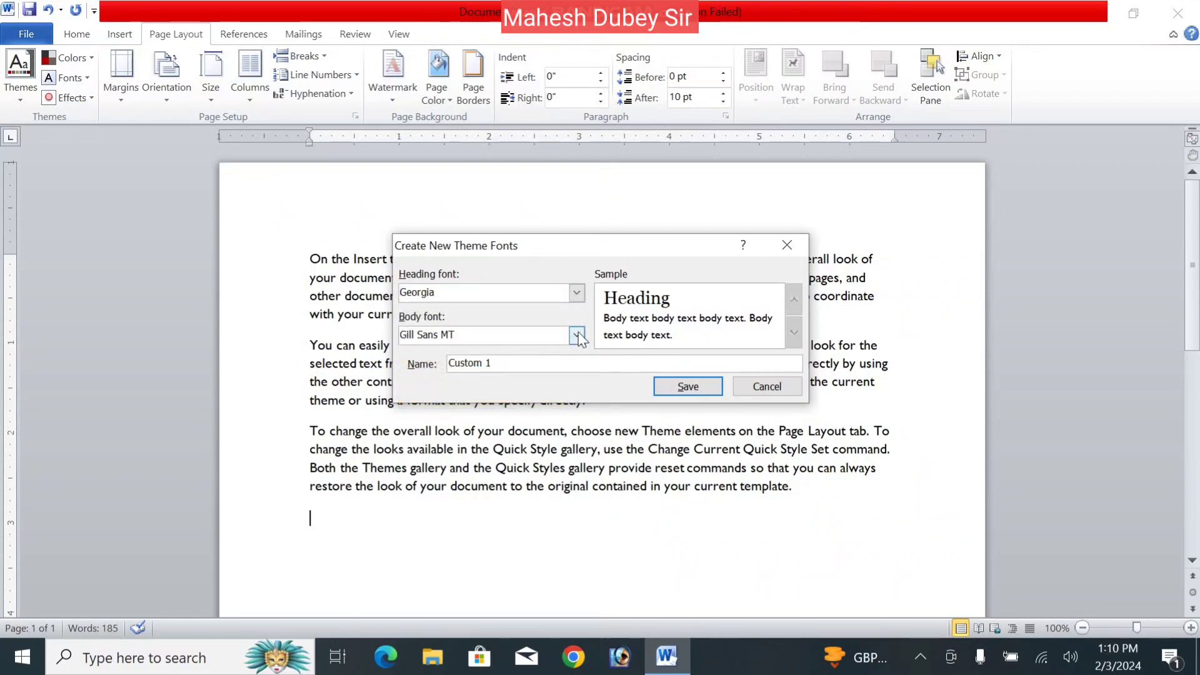
left_click(576, 335)
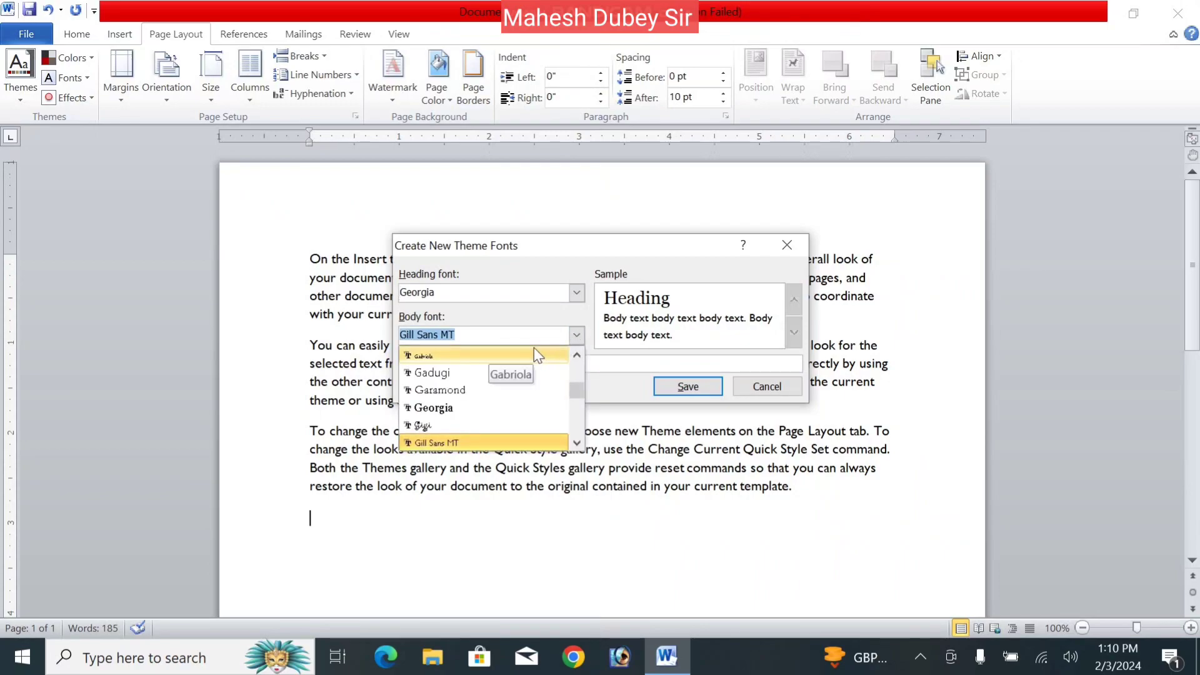
type("Kruti Dev 010")
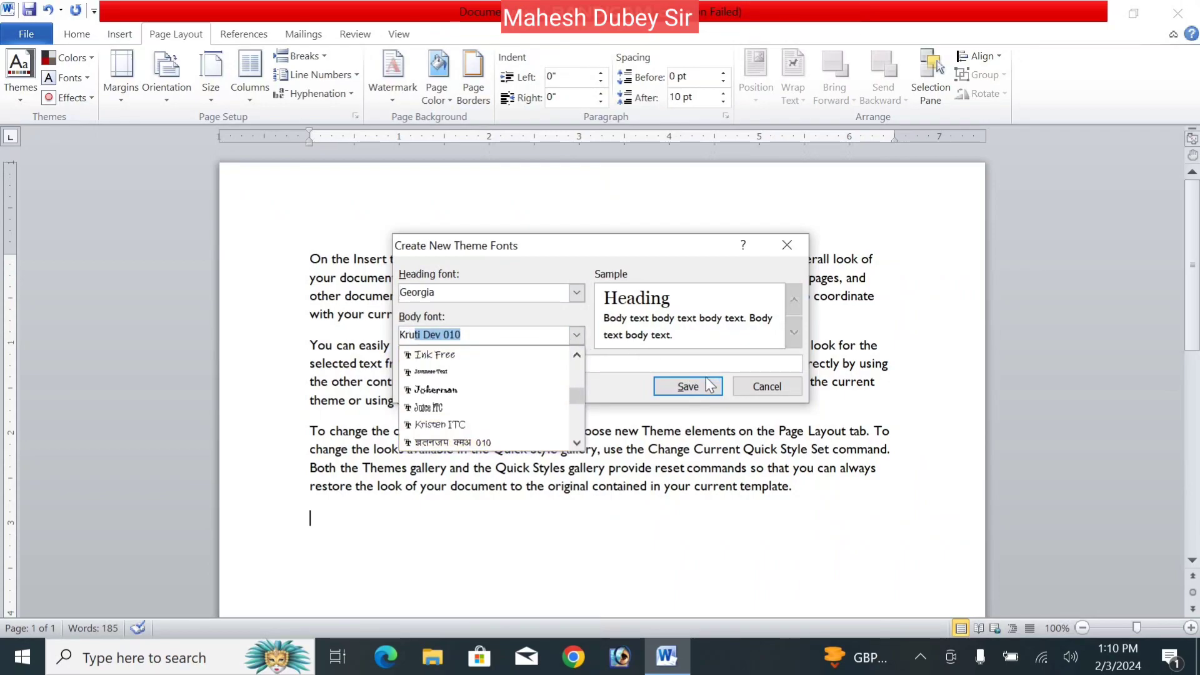
left_click(625, 373)
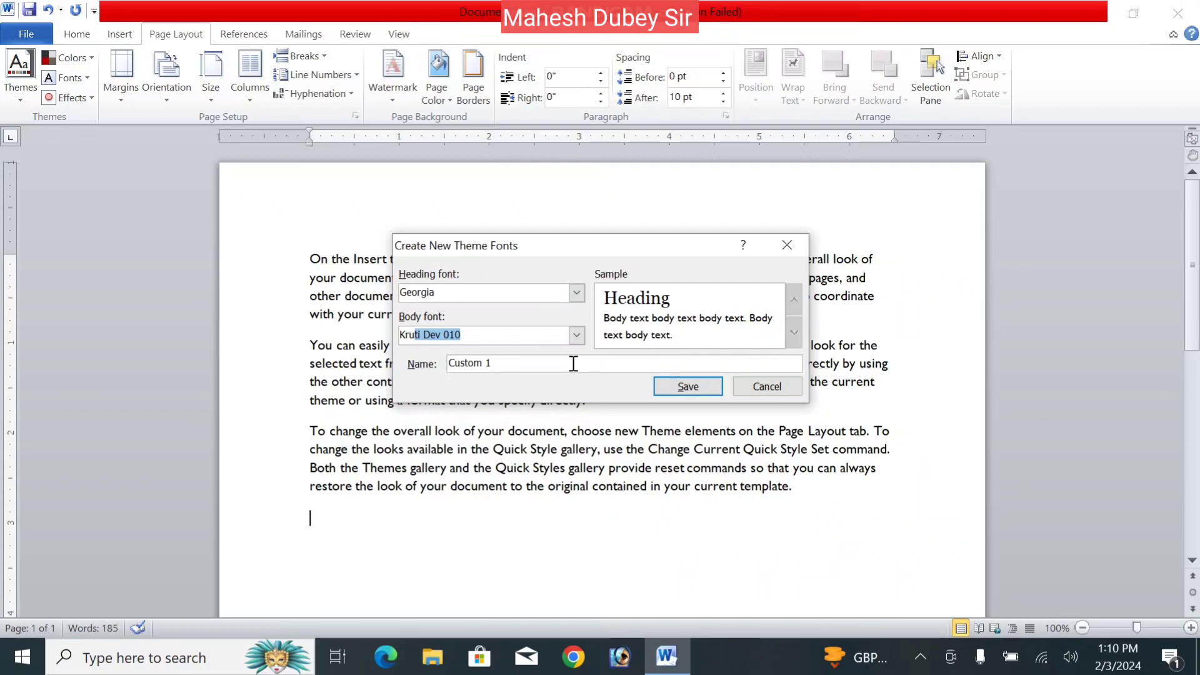
- Name the font set 'Save' and save it
left_click(574, 363)
key("BackSpace")
key("BackSpace")
key("BackSpace")
key("BackSpace")
key("BackSpace")
key("BackSpace")
key("BackSpace")
key("BackSpace")
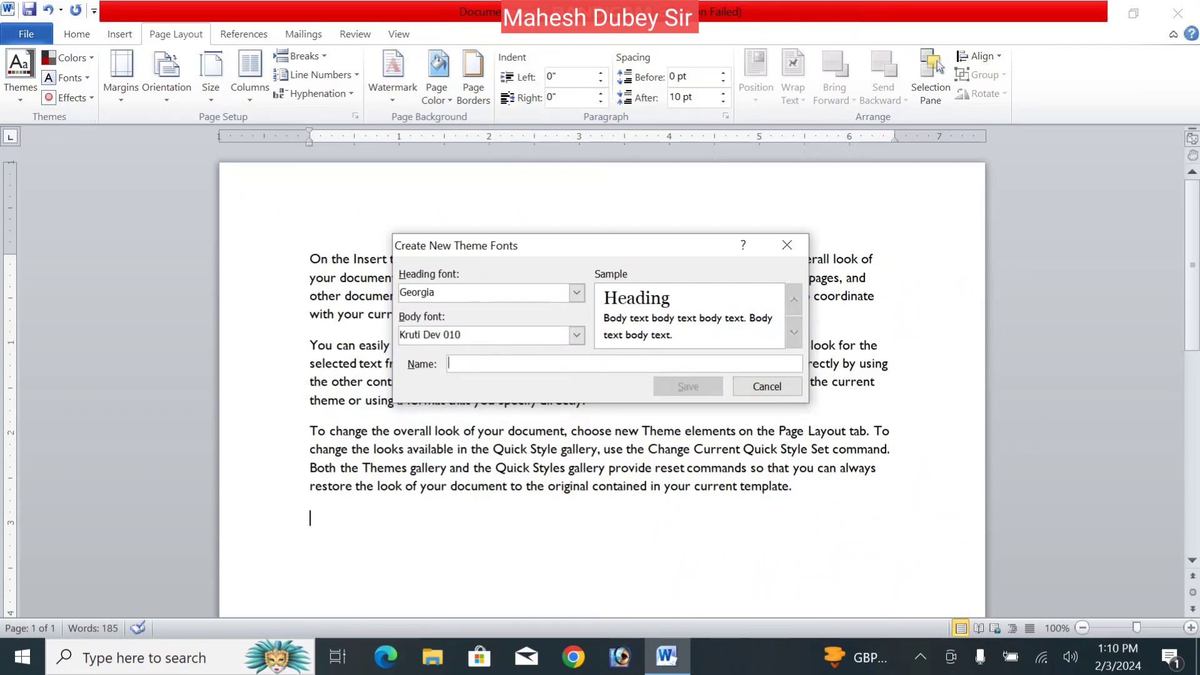
type("Save")
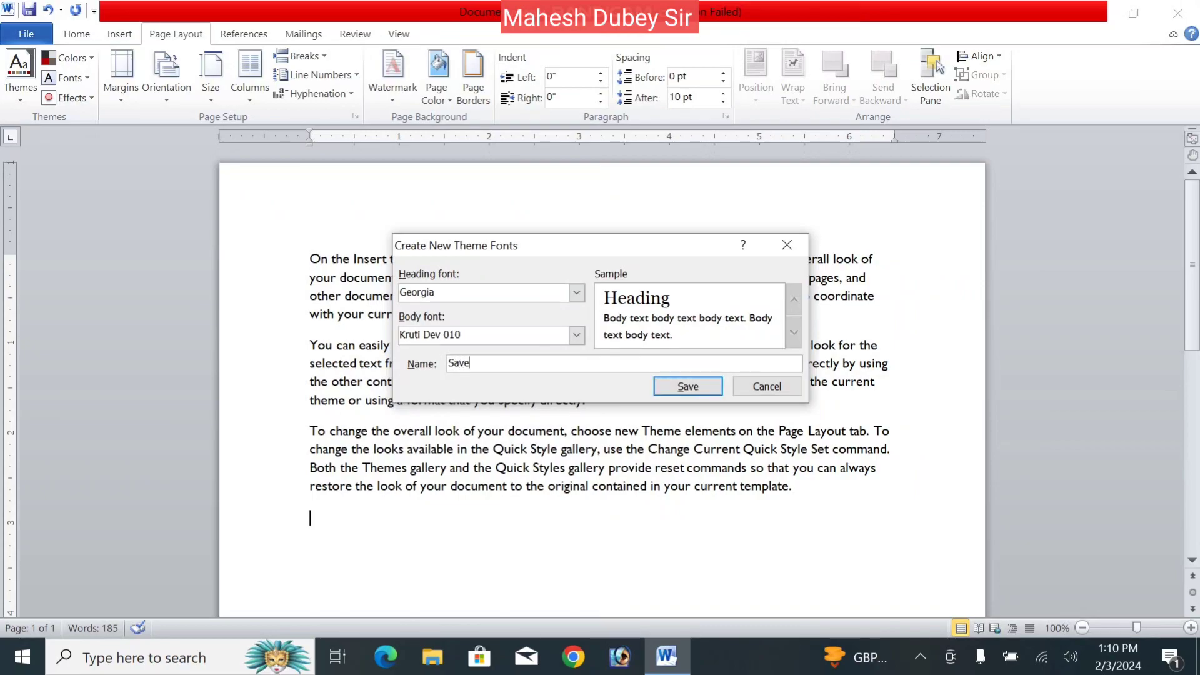
left_click(687, 387)
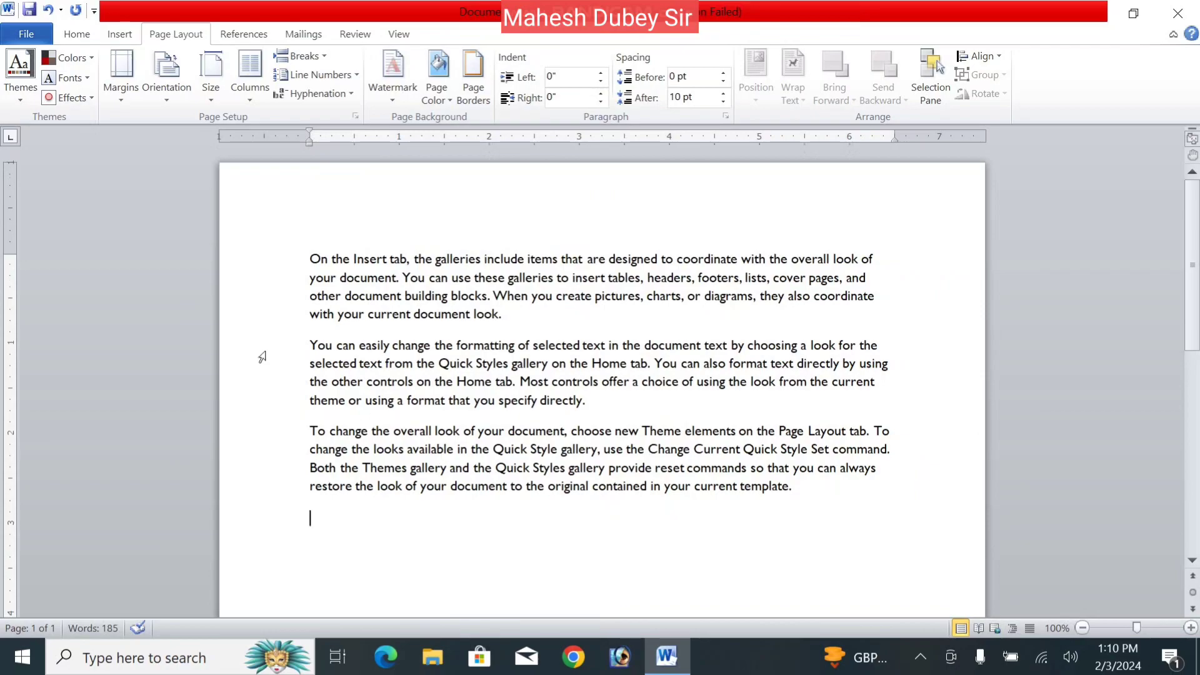
- Apply the Thatch theme from the Themes gallery
left_click(24, 98)
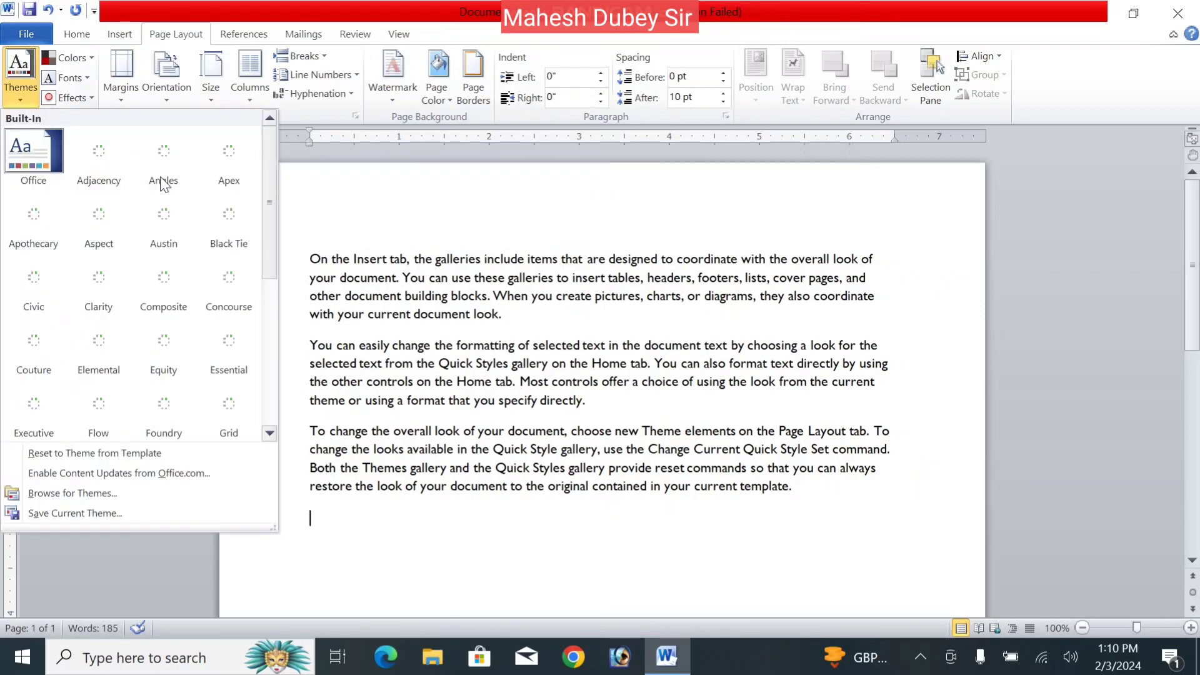
left_click_drag(268, 227, 270, 404)
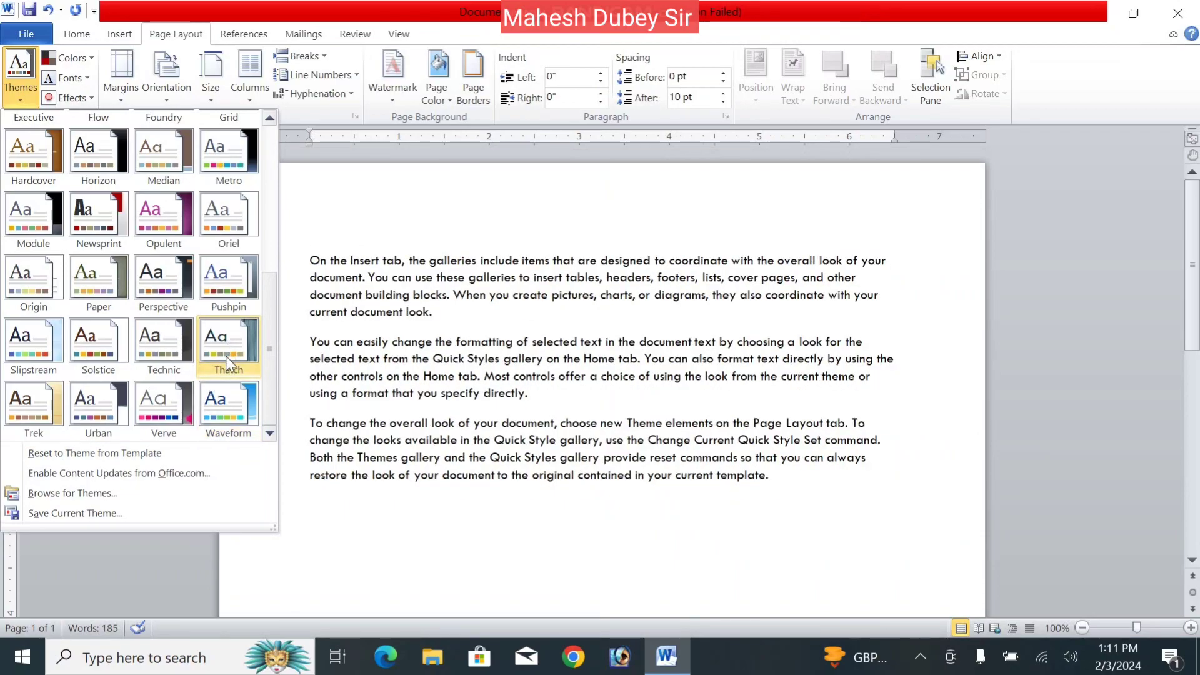
left_click(226, 355)
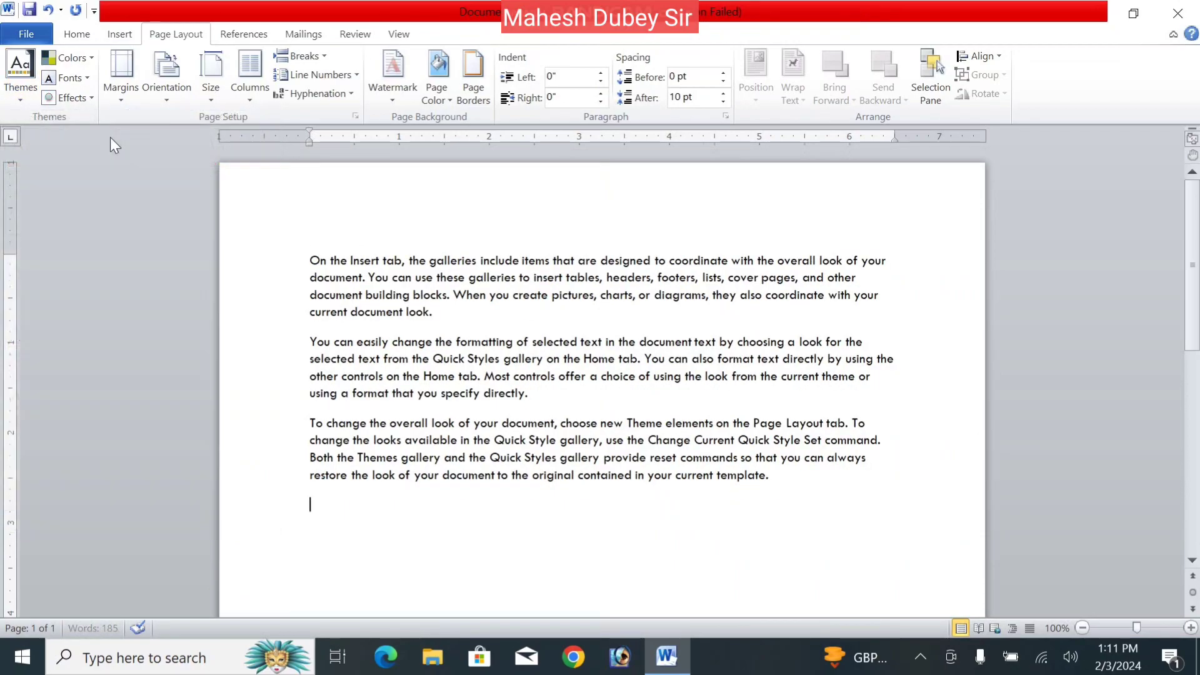
left_click(84, 76)
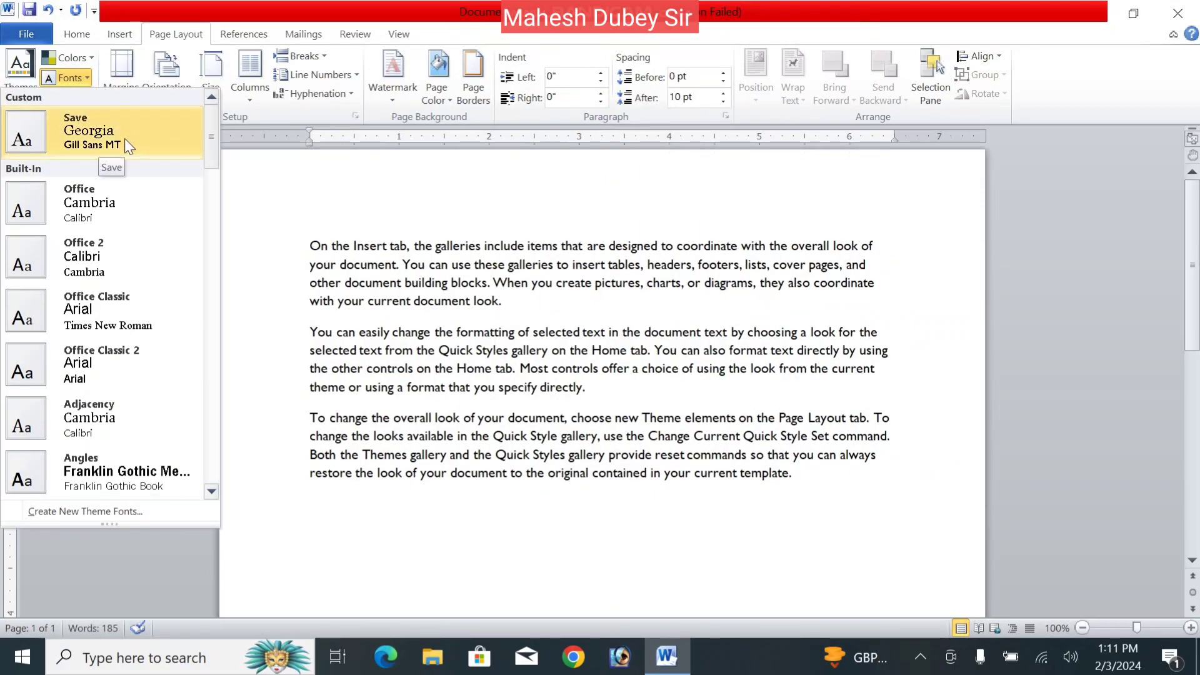
- Apply the Save font set and type three lines: asfsdf, dsfdgfdg, df
left_click(67, 132)
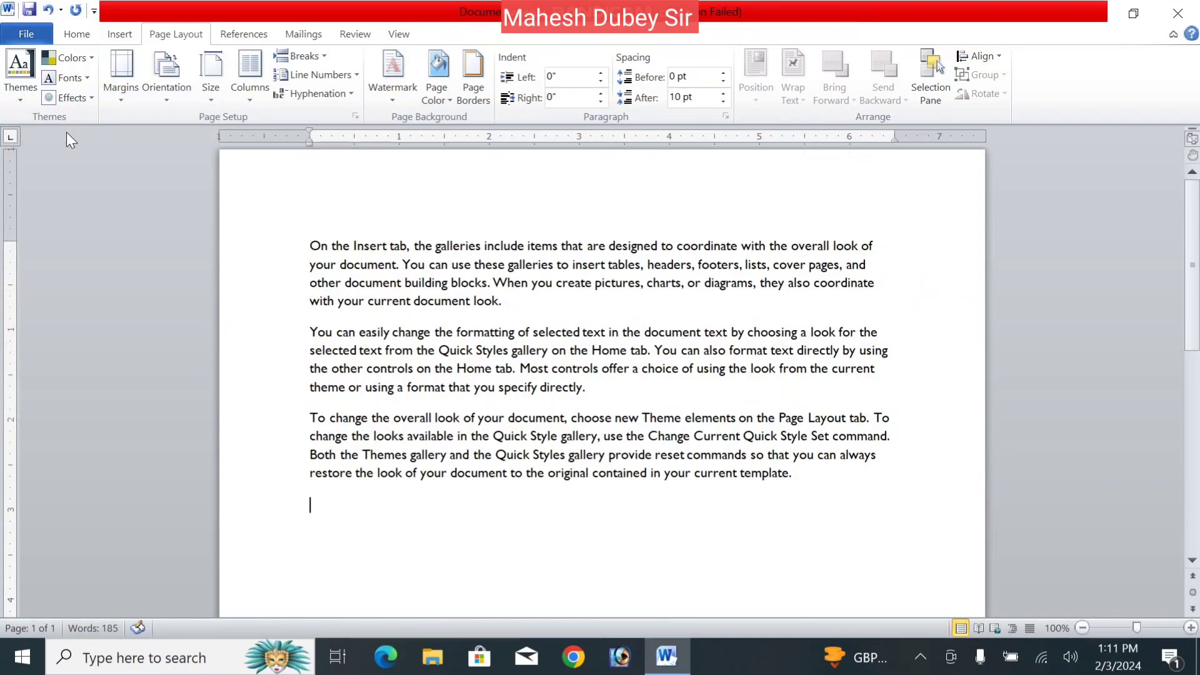
type("asfsdf")
key("Return")
type("dsfdgfdg")
key("Return")
type("df")
key("Return")
- Select the whole document and apply the built-in Office theme fonts
key("ctrl+a")
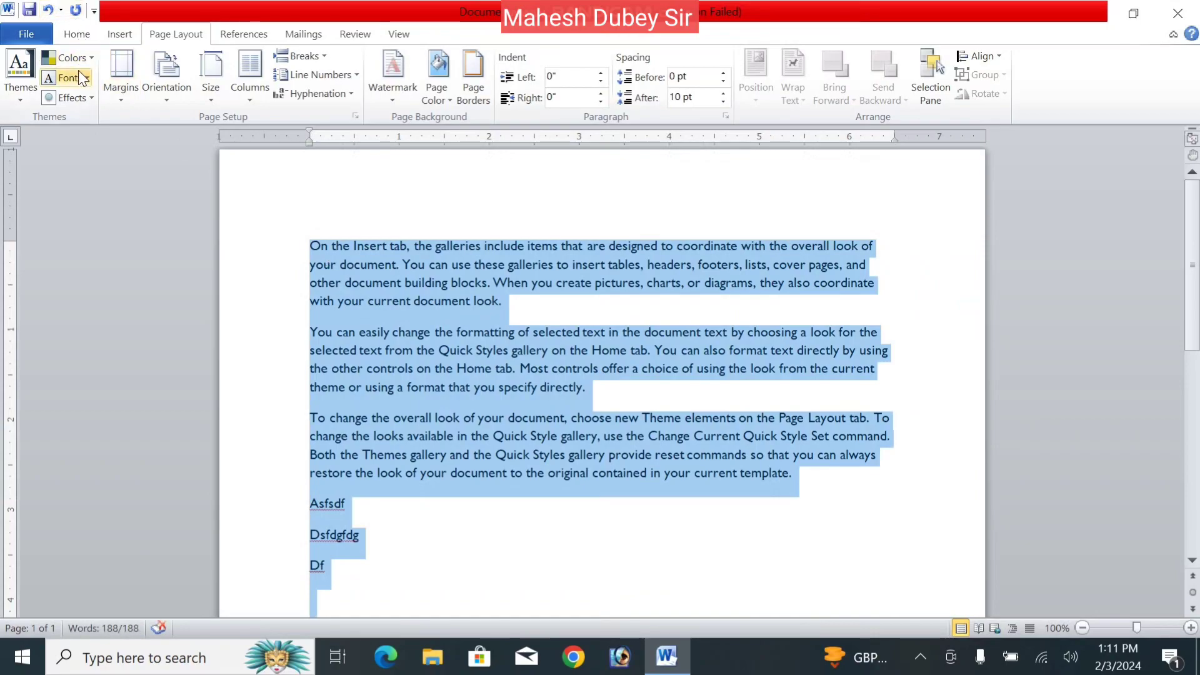
left_click(76, 76)
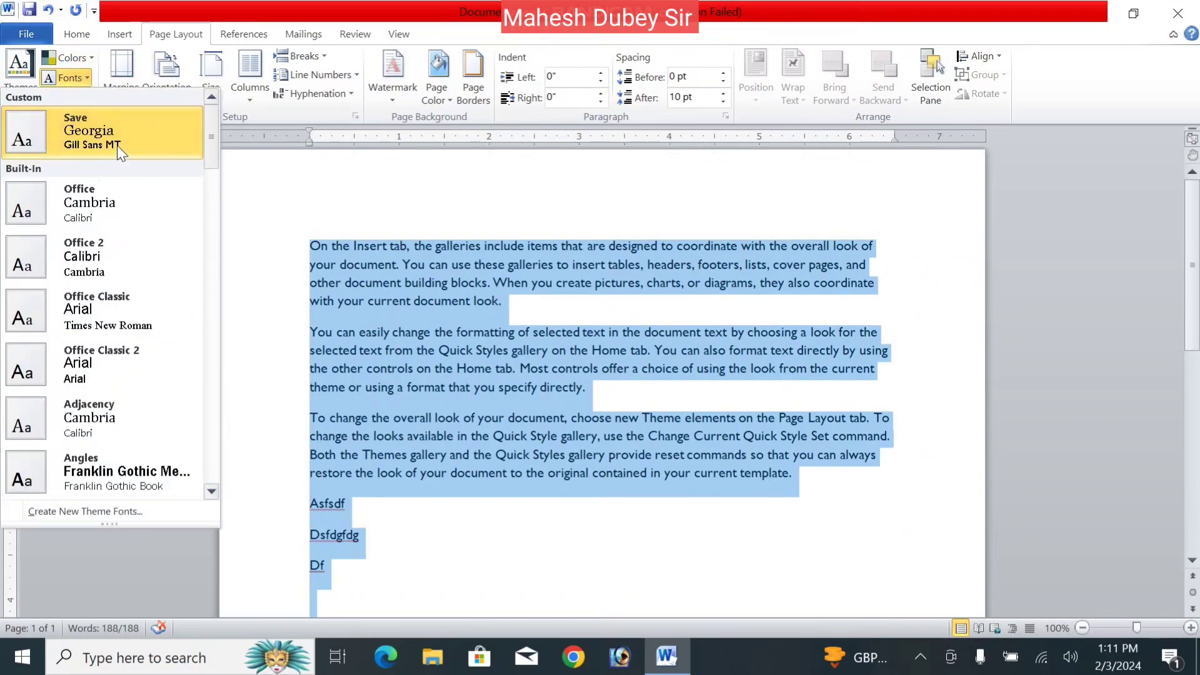
left_click(89, 202)
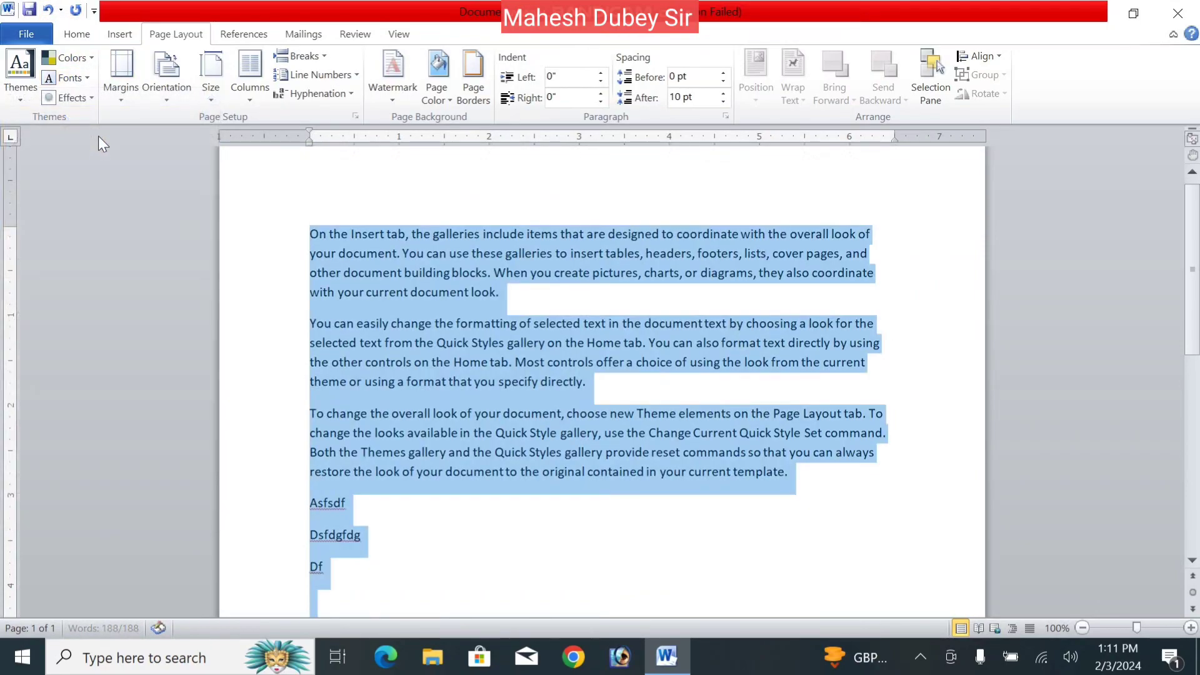
left_click(80, 77)
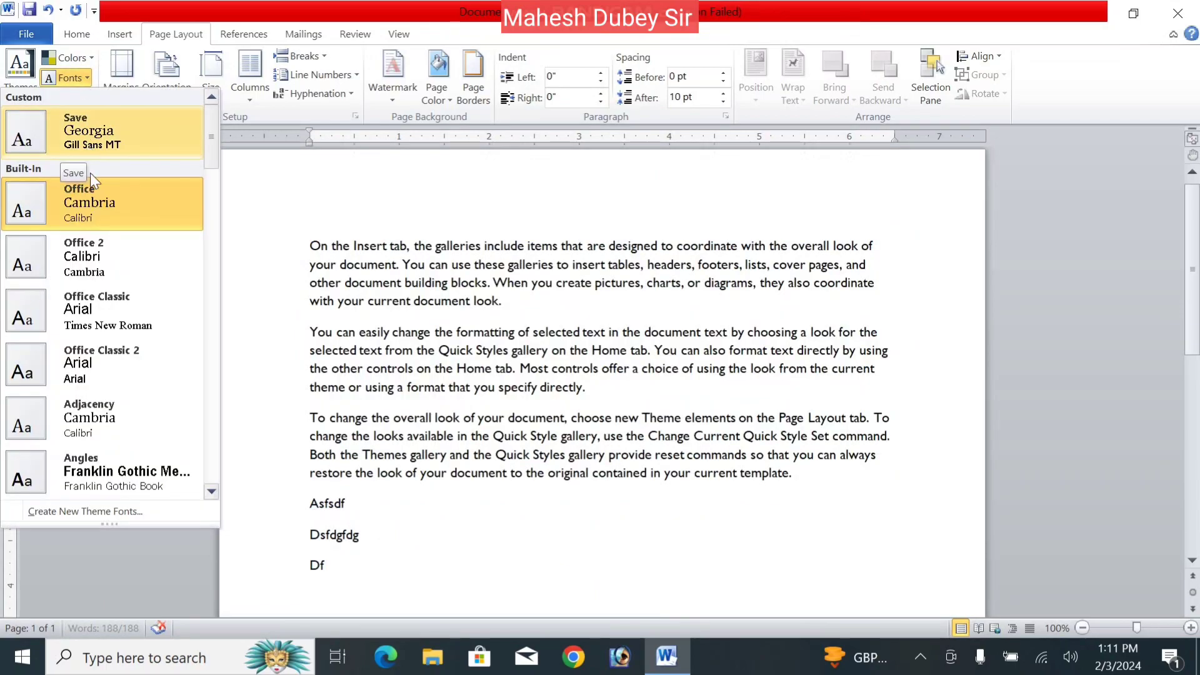
- Save a new theme font set, Custom 1, with Kruti Dev 010 headings
left_click(126, 508)
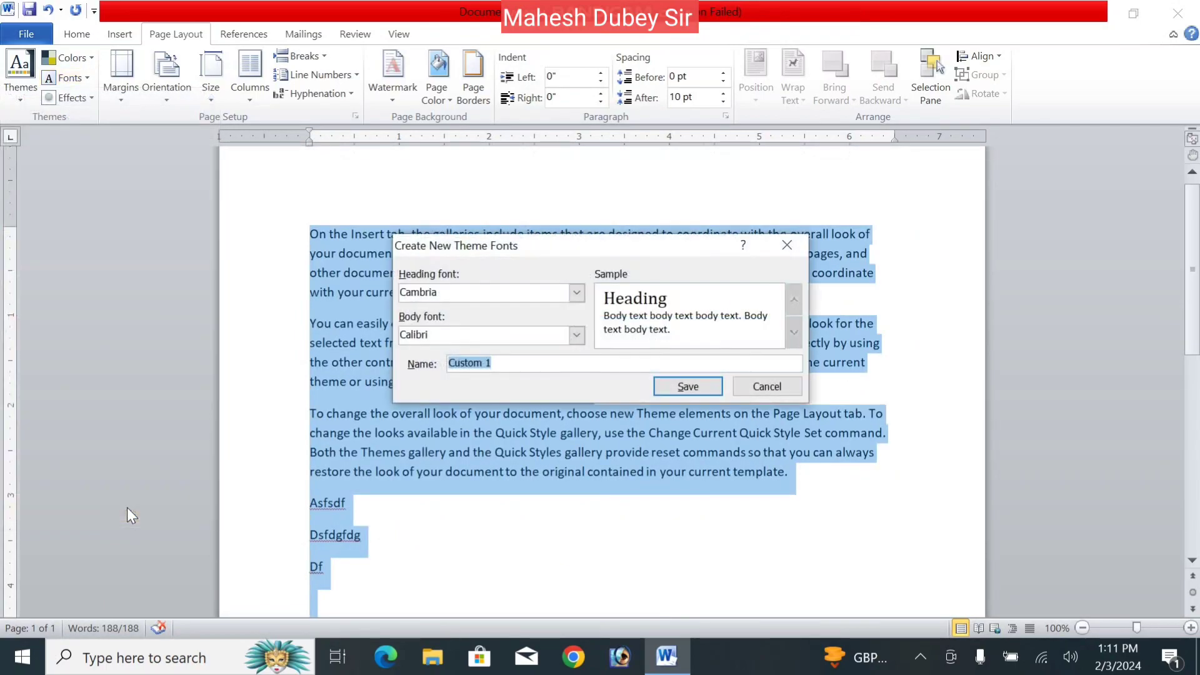
left_click(576, 293)
type("ruti Dev 010")
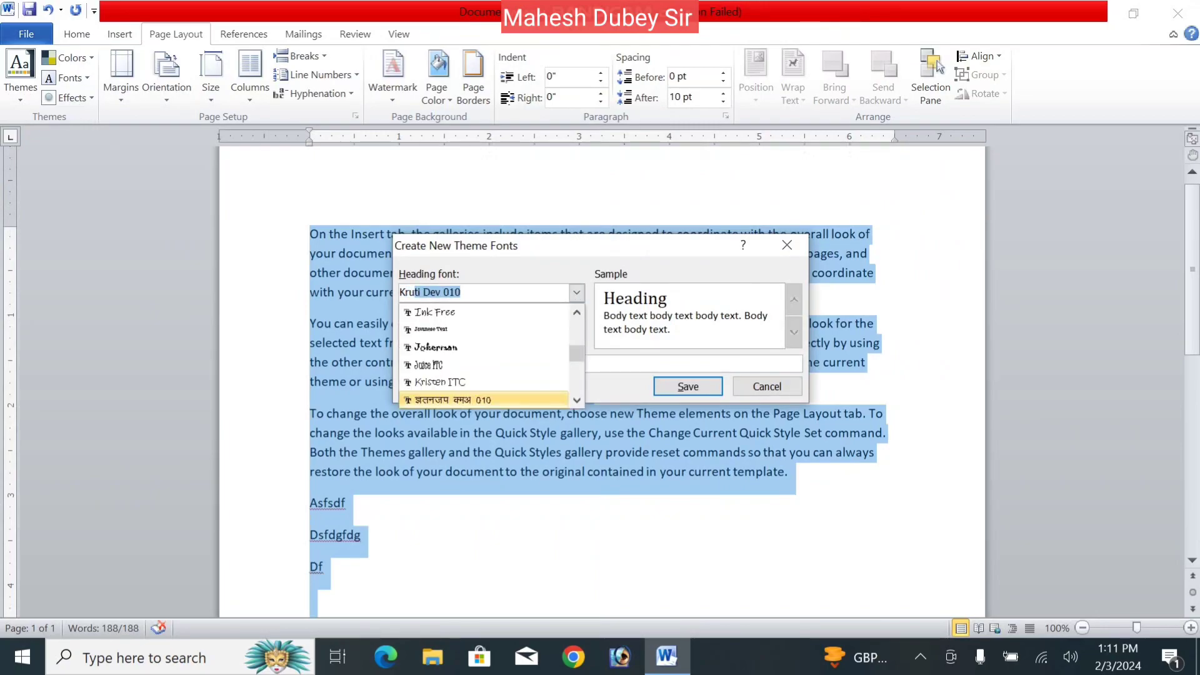
left_click(576, 296)
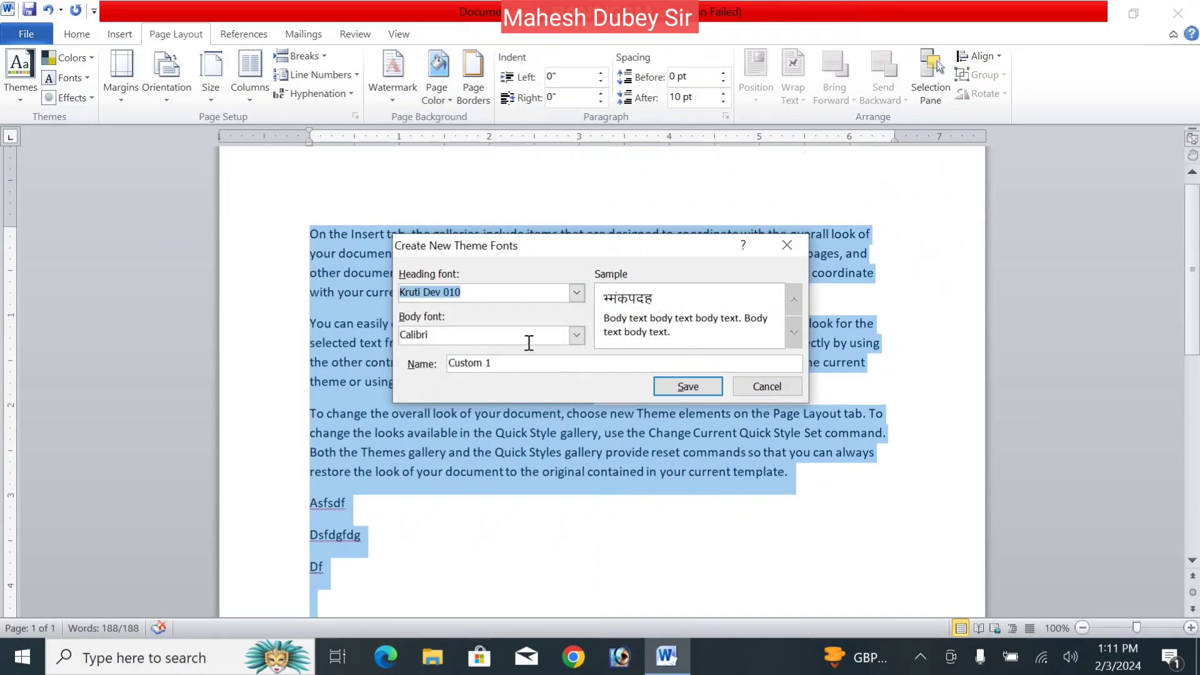
left_click(681, 386)
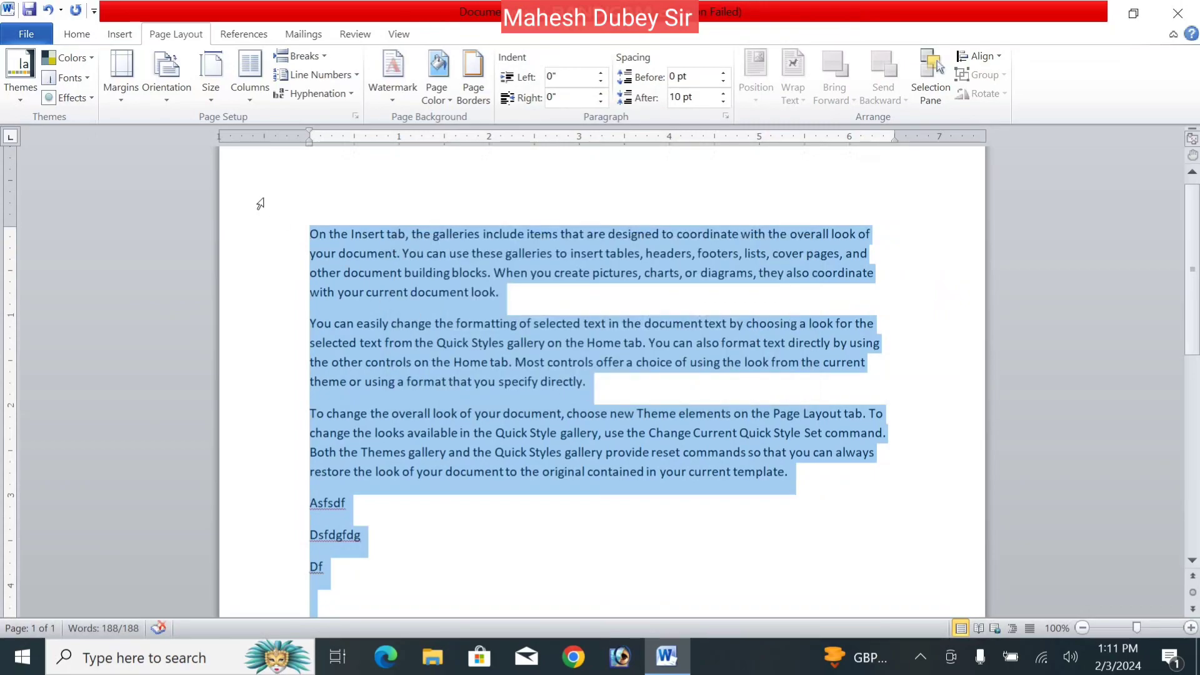
left_click(83, 77)
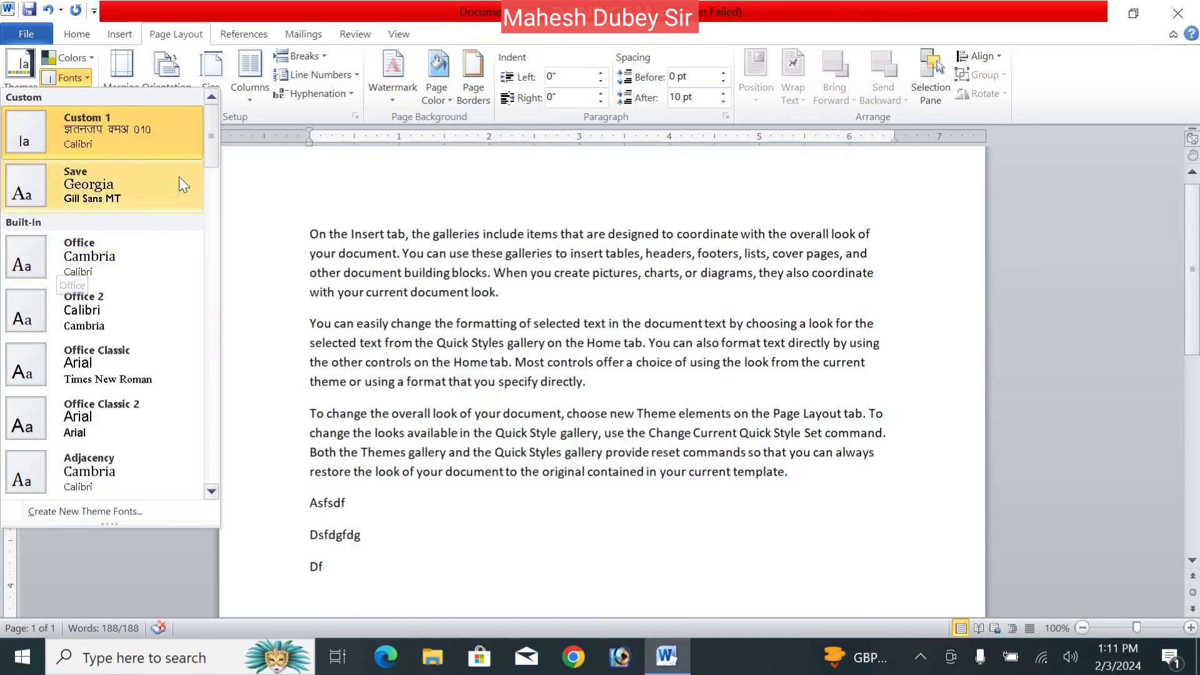
- Apply the Adjacency theme fonts to the whole document
scroll(181, 181, "down", 5)
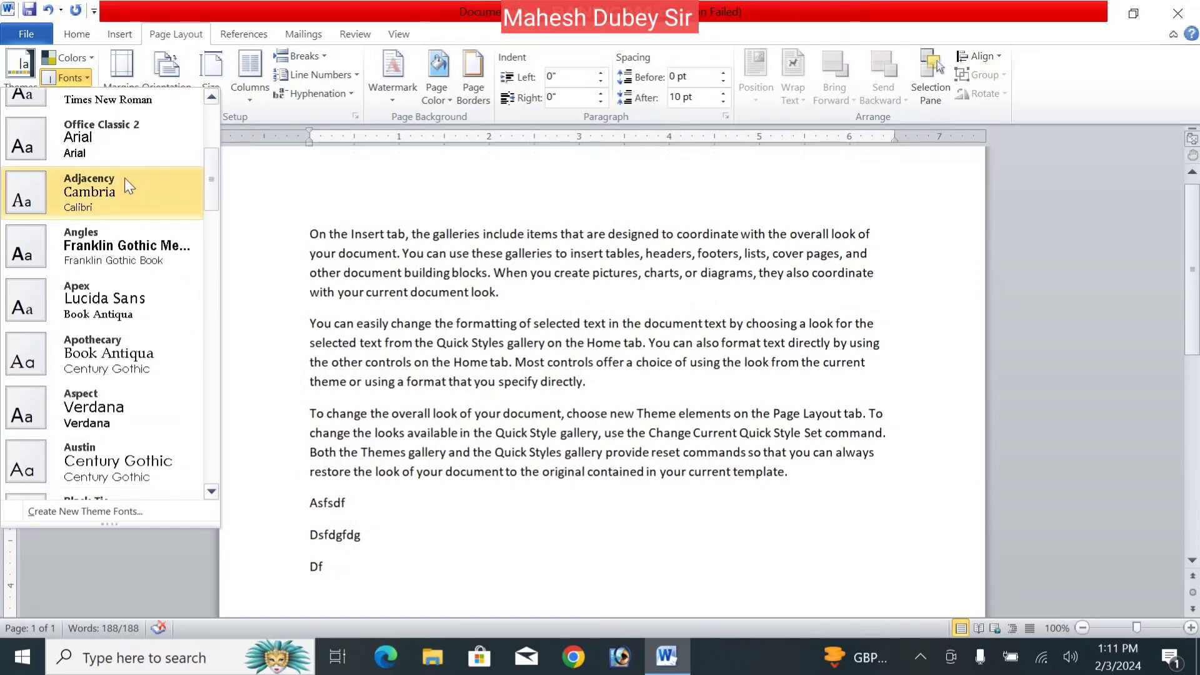
left_click(123, 178)
key("ctrl+a")
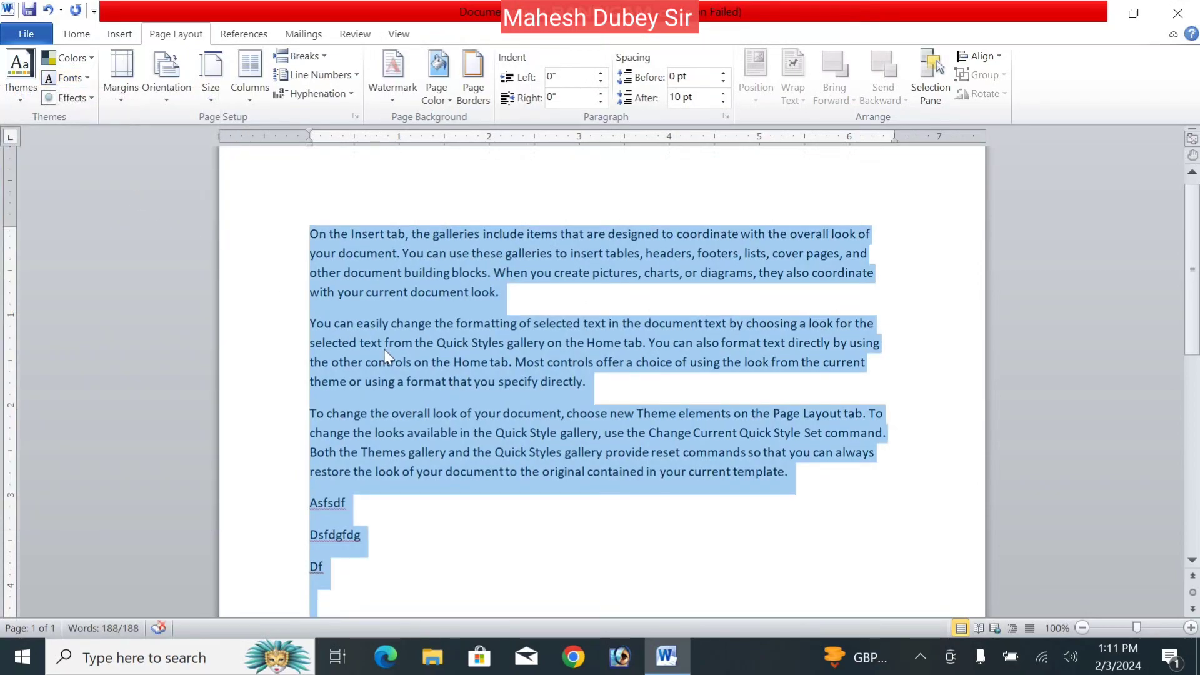
left_click(85, 84)
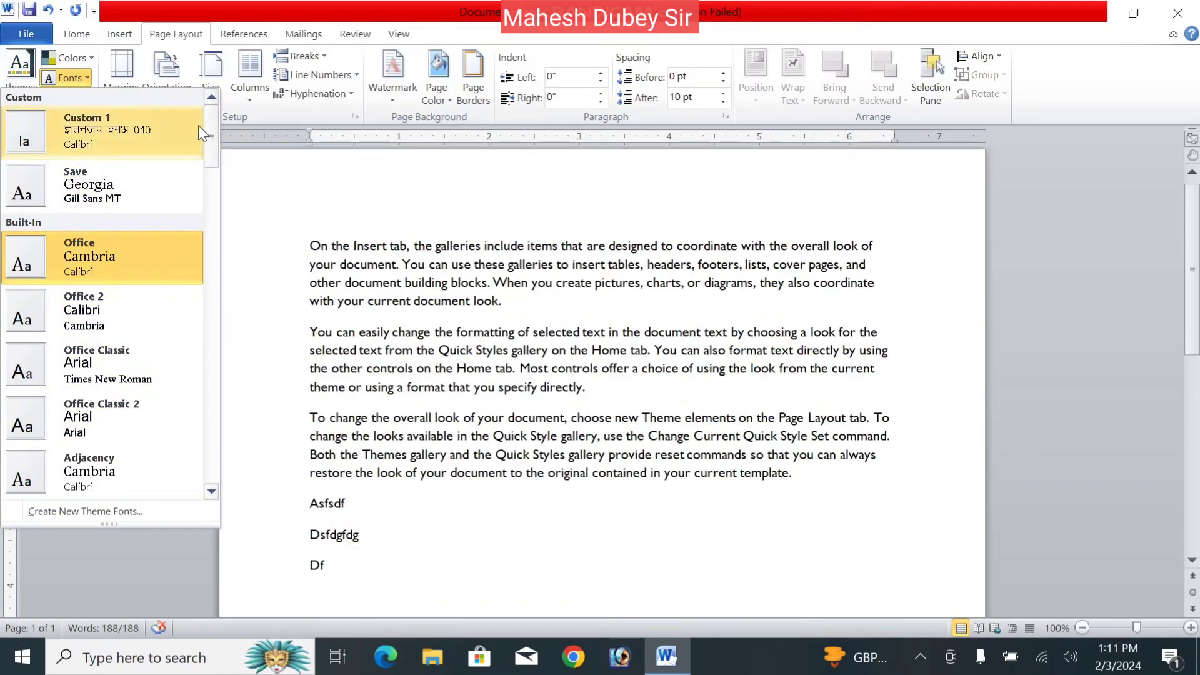
left_click(269, 250)
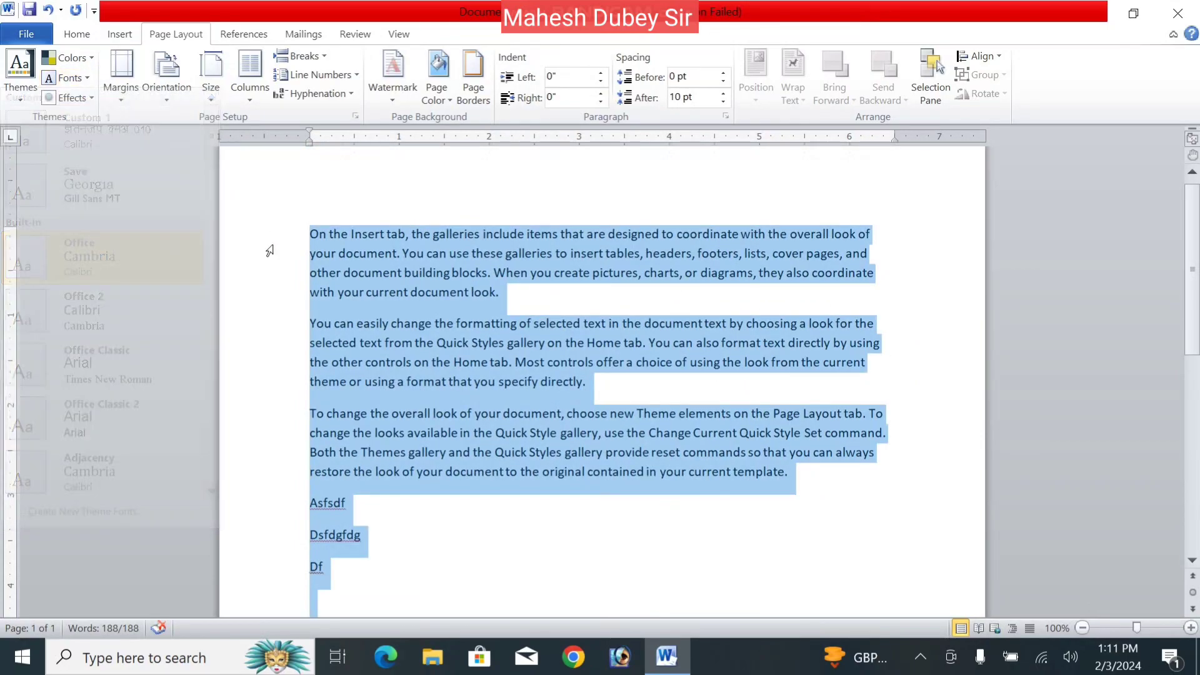
- Pick a different set of theme effects and make the page background light yellow
left_click(89, 99)
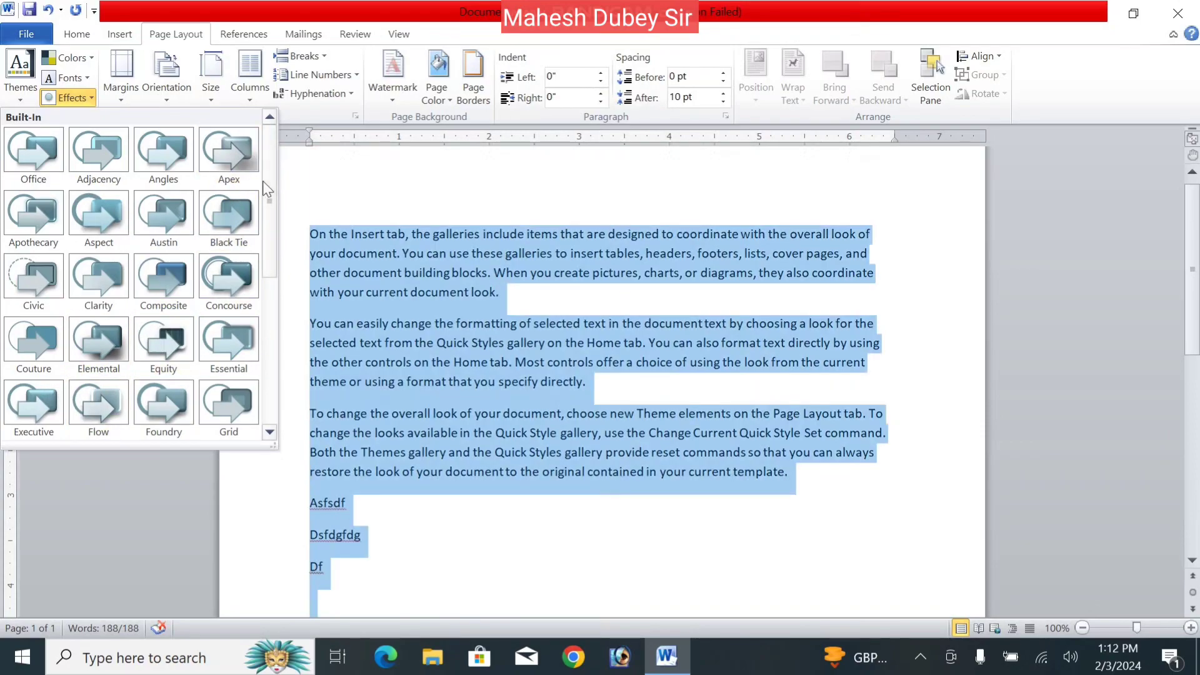
left_click_drag(262, 182, 269, 313)
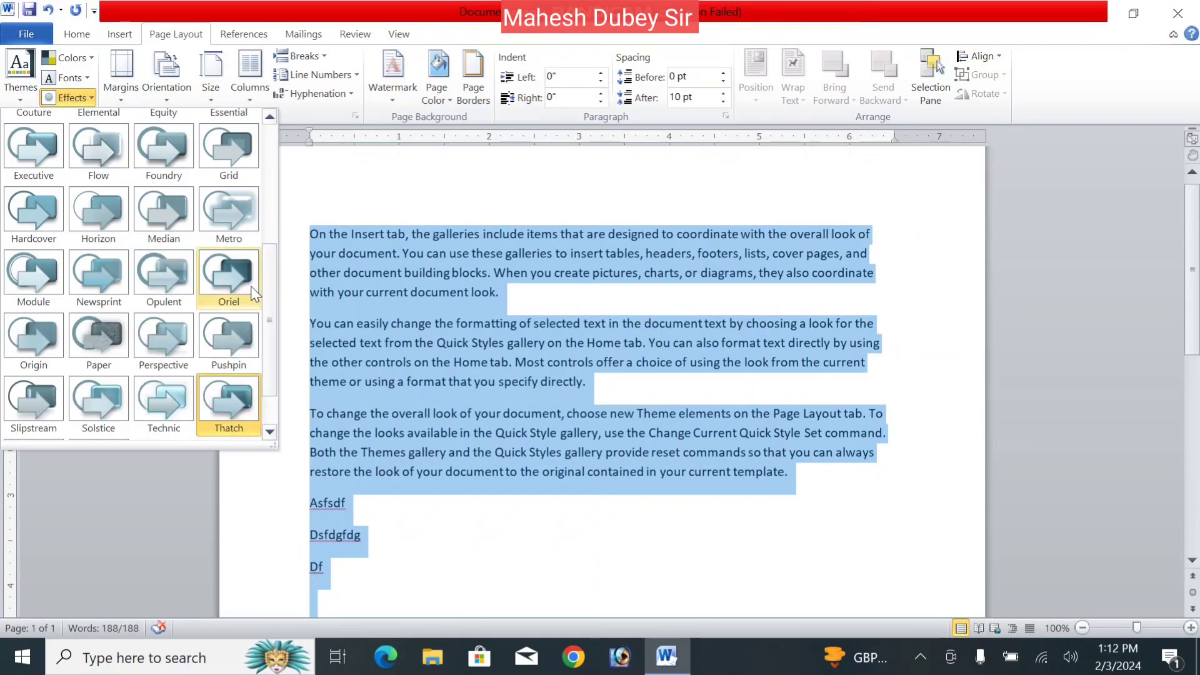
left_click(247, 289)
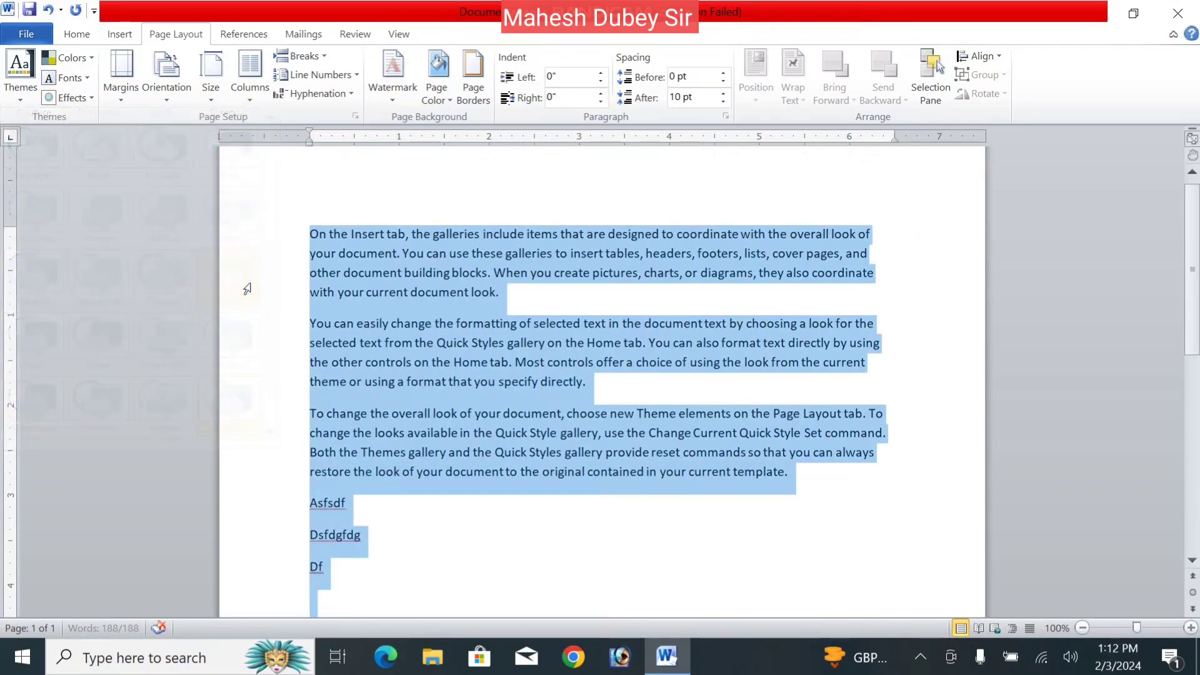
left_click(437, 87)
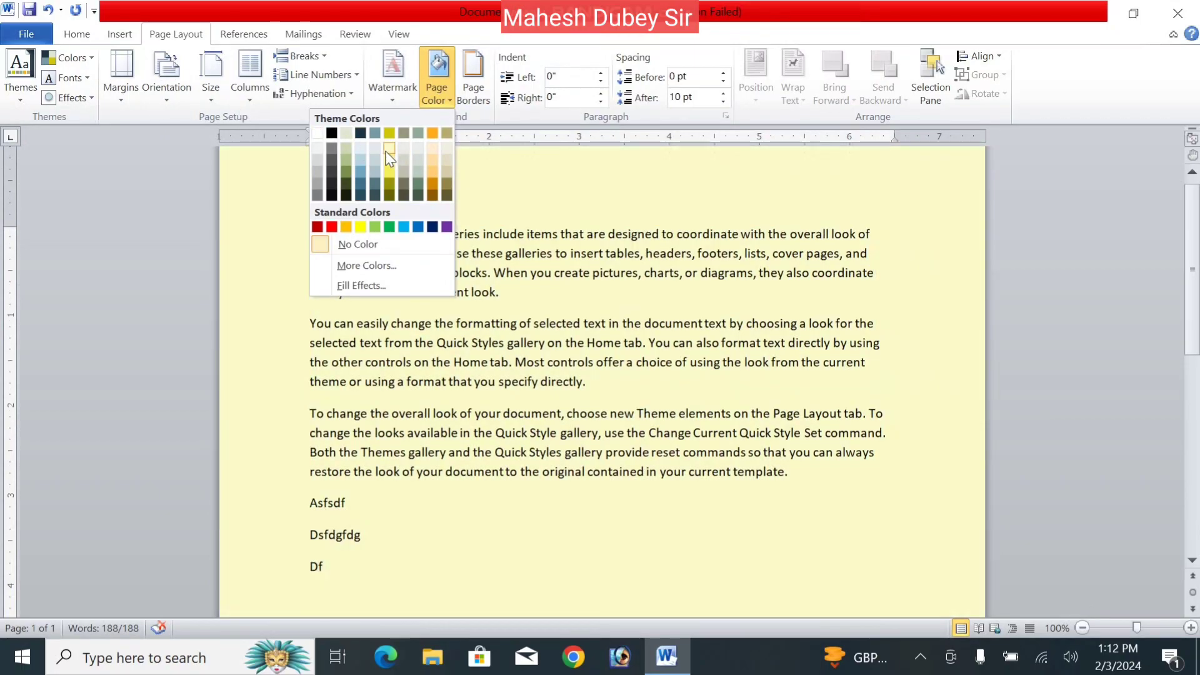
left_click(392, 151)
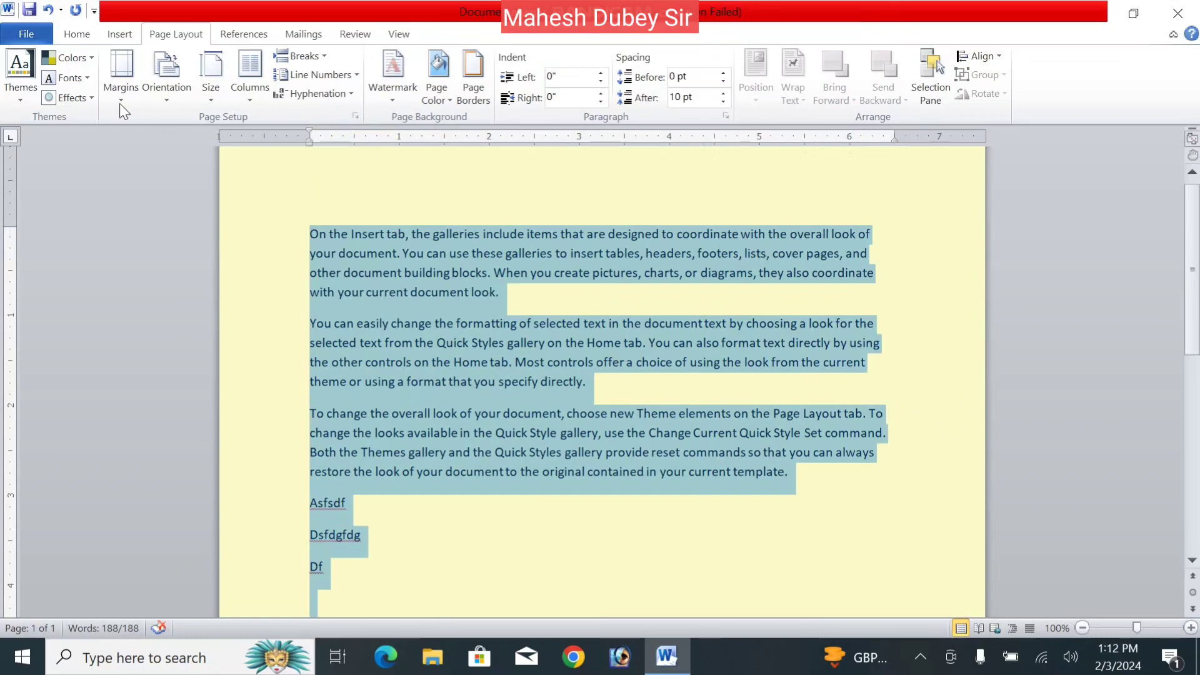
- Try the Apothecary, Essential and a pink serif theme on the document
left_click(26, 85)
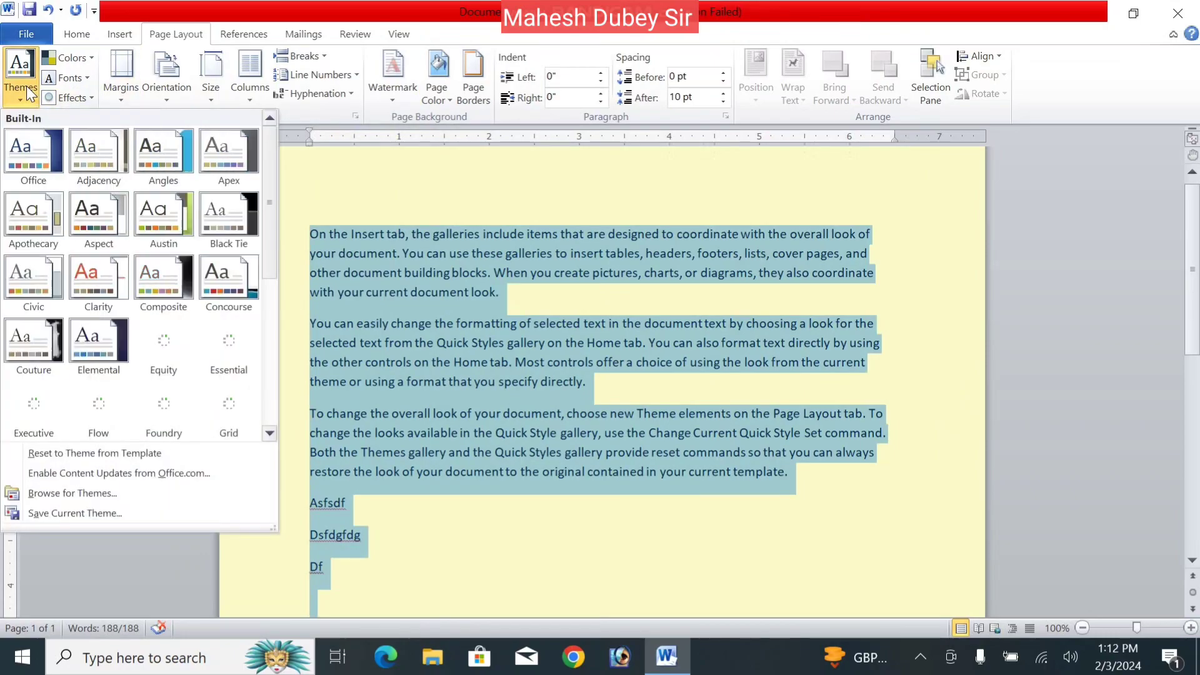
left_click(32, 227)
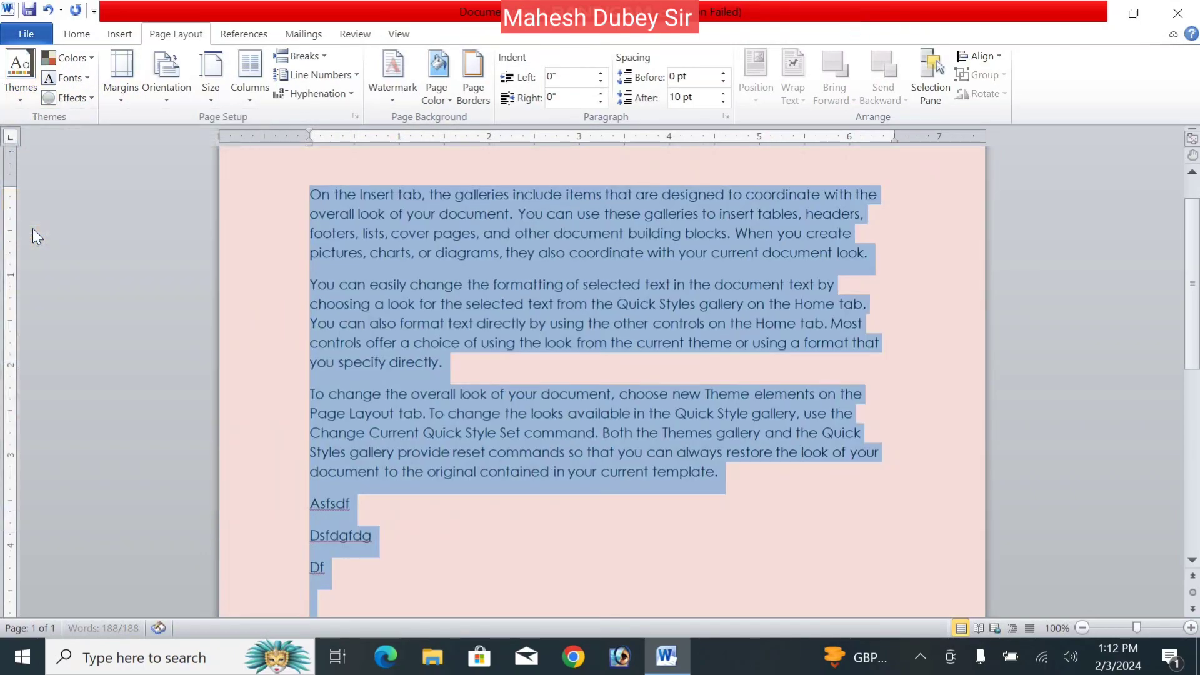
left_click(28, 99)
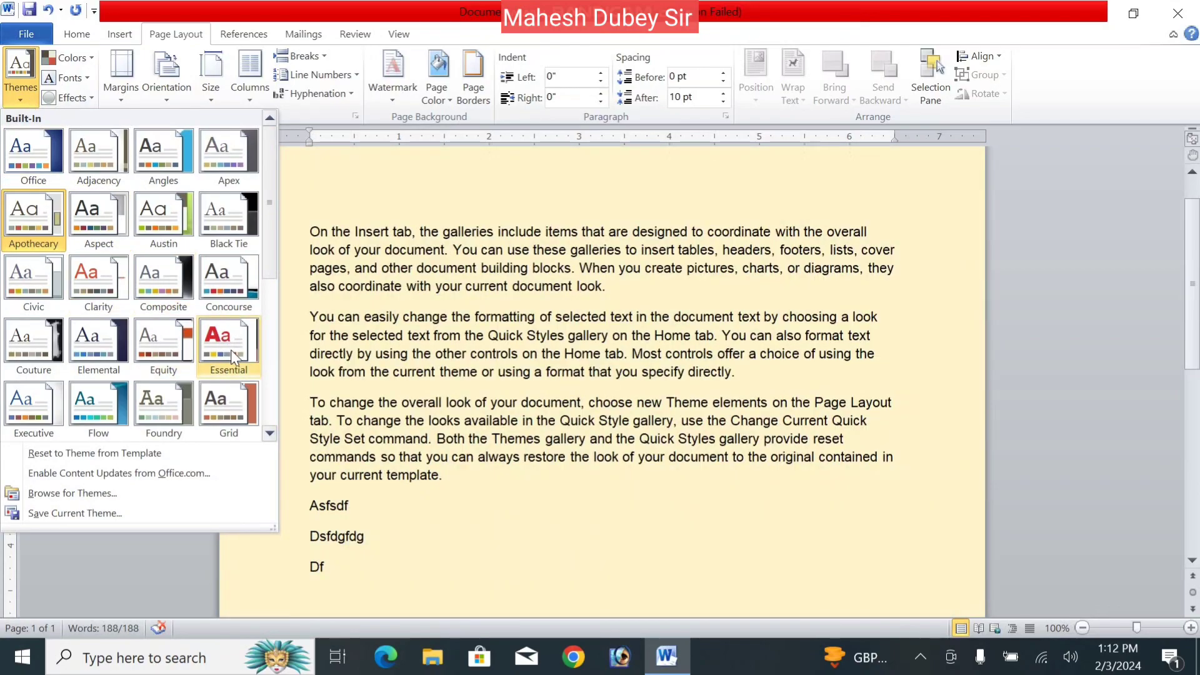
left_click(230, 350)
key("ctrl+a")
left_click(25, 88)
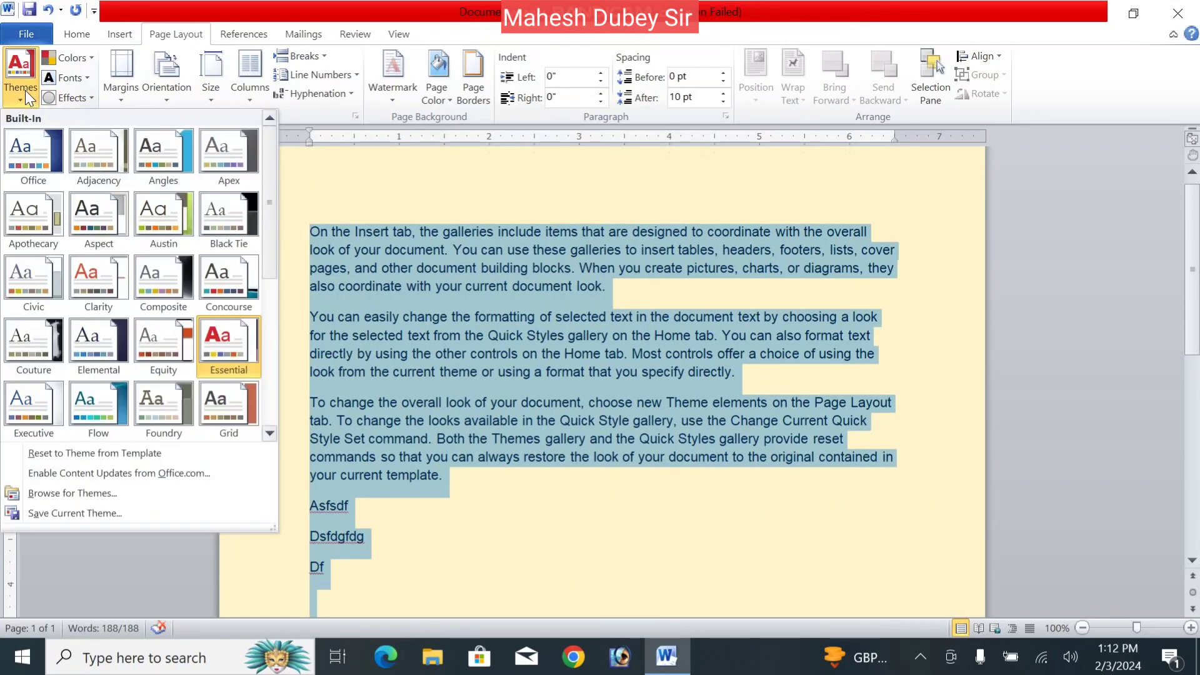
left_click(43, 378)
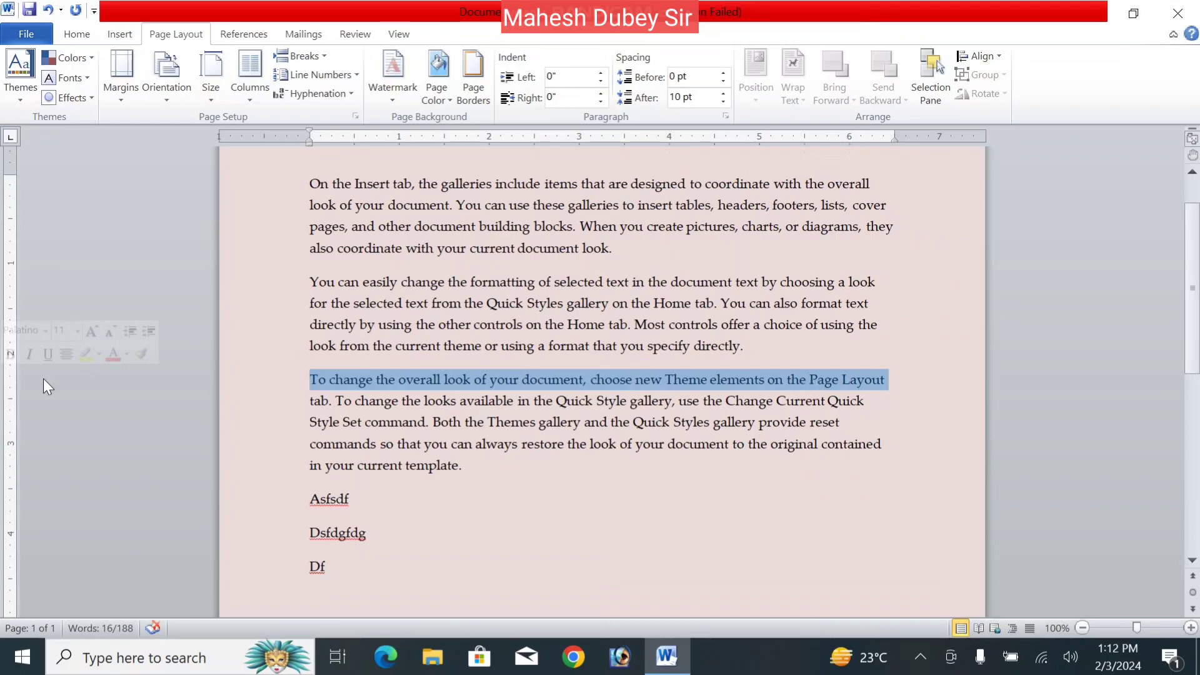
- Try a yellow-toned theme, then apply Slipstream for a pale blue page
left_click(22, 81)
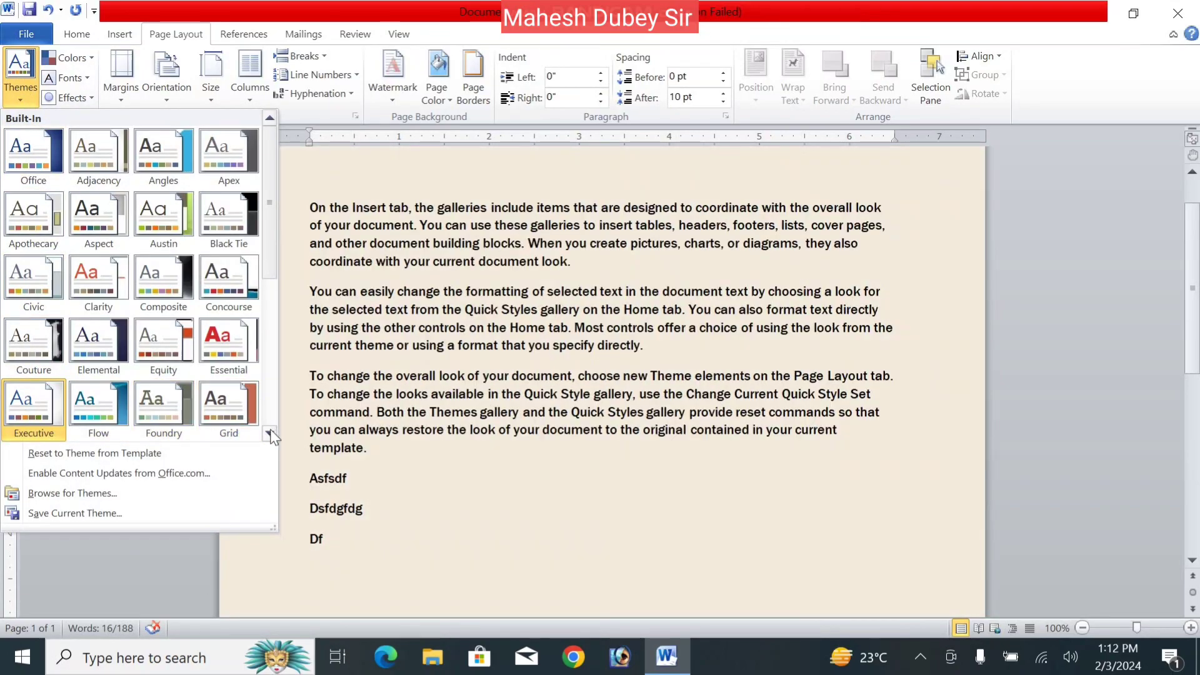
left_click(270, 433)
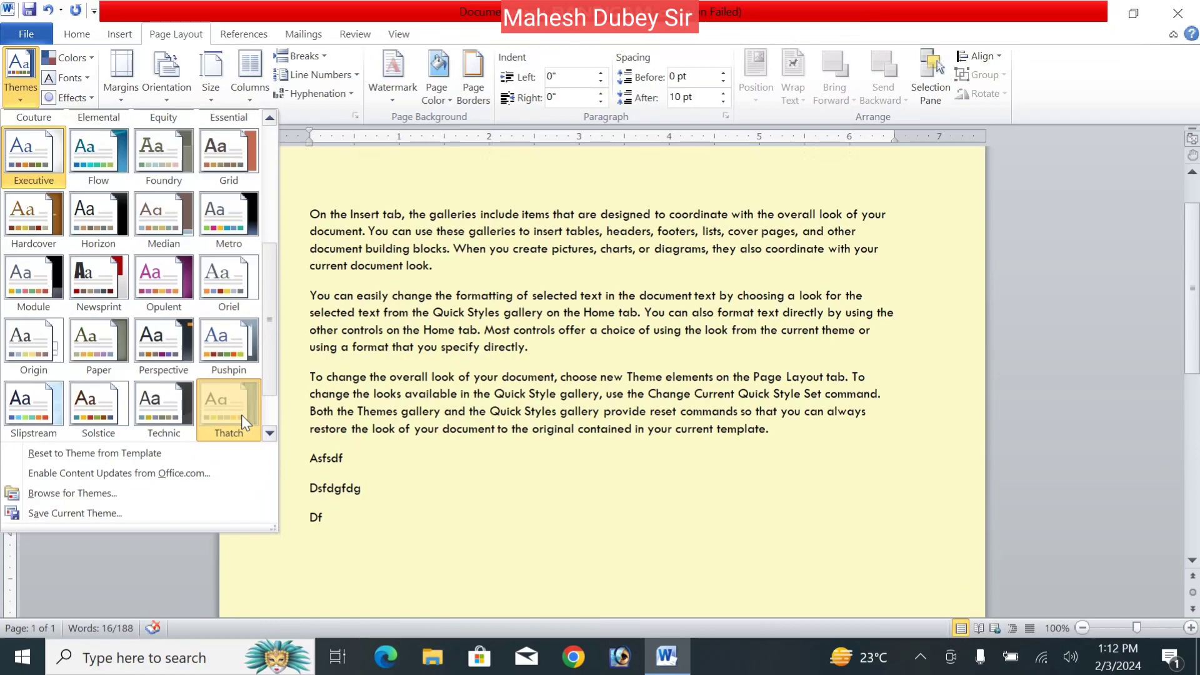
left_click(241, 415)
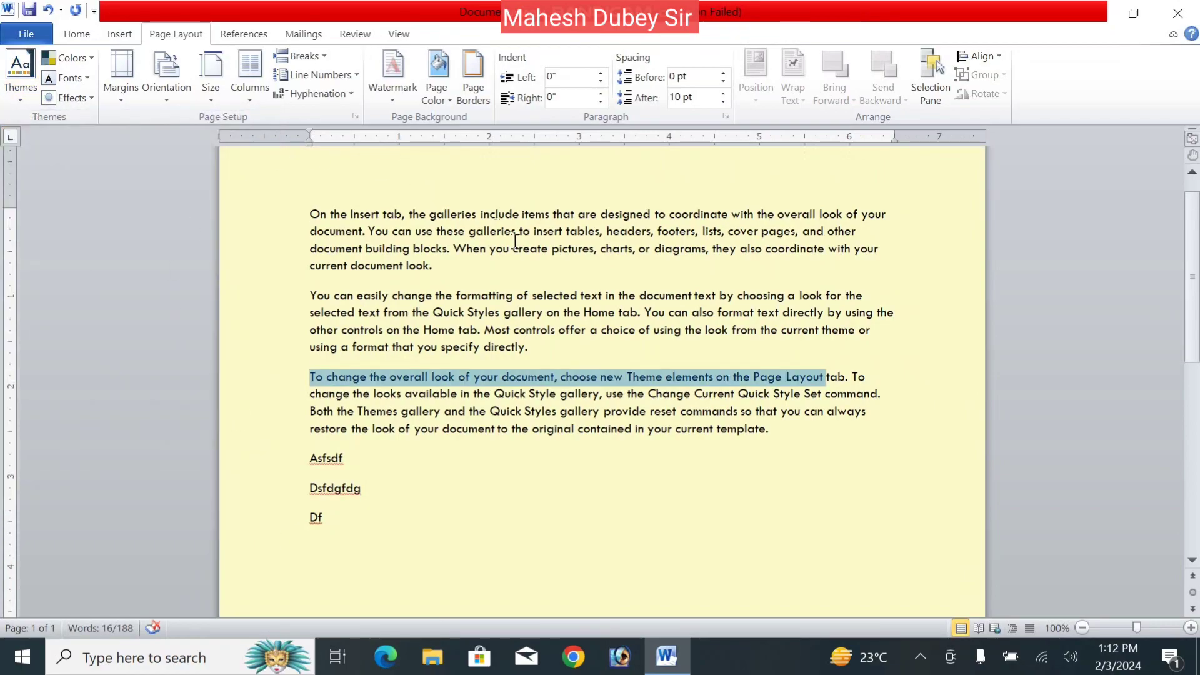
left_click(25, 94)
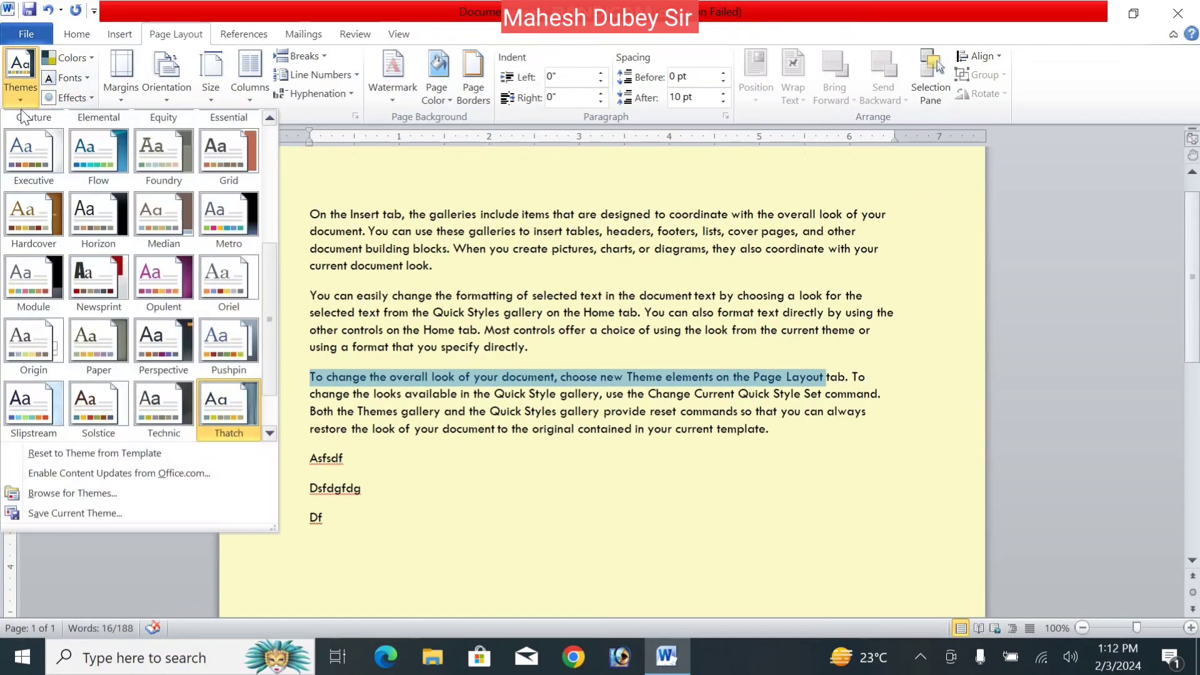
left_click(27, 418)
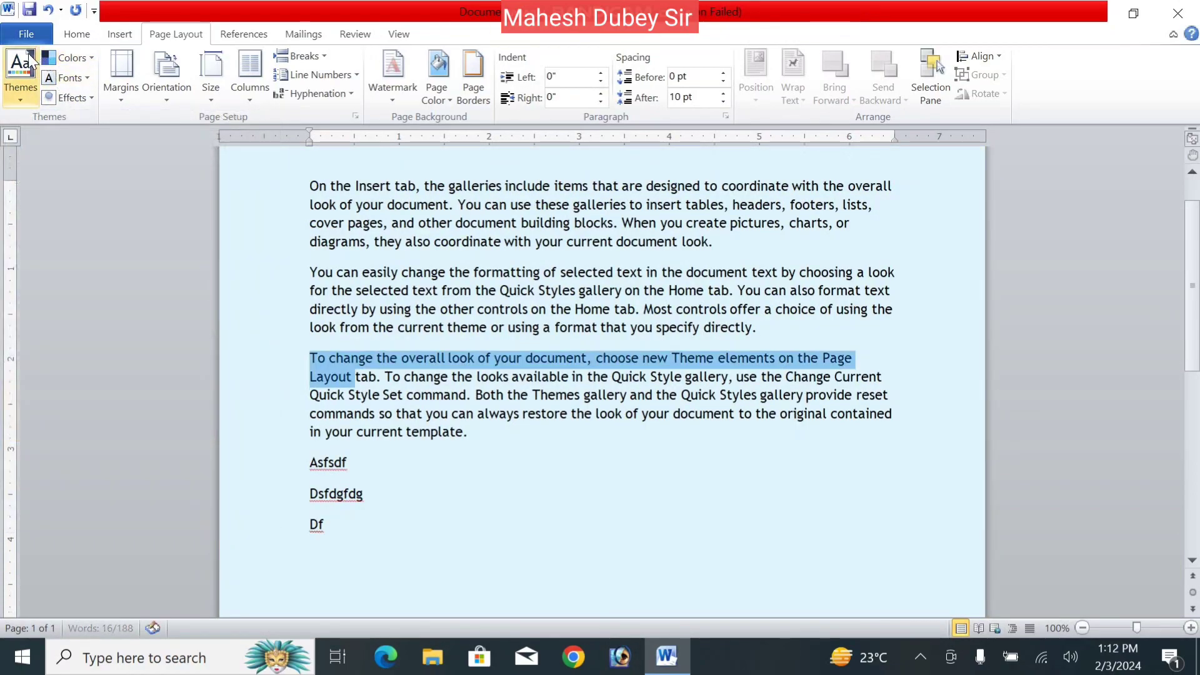
left_click(20, 95)
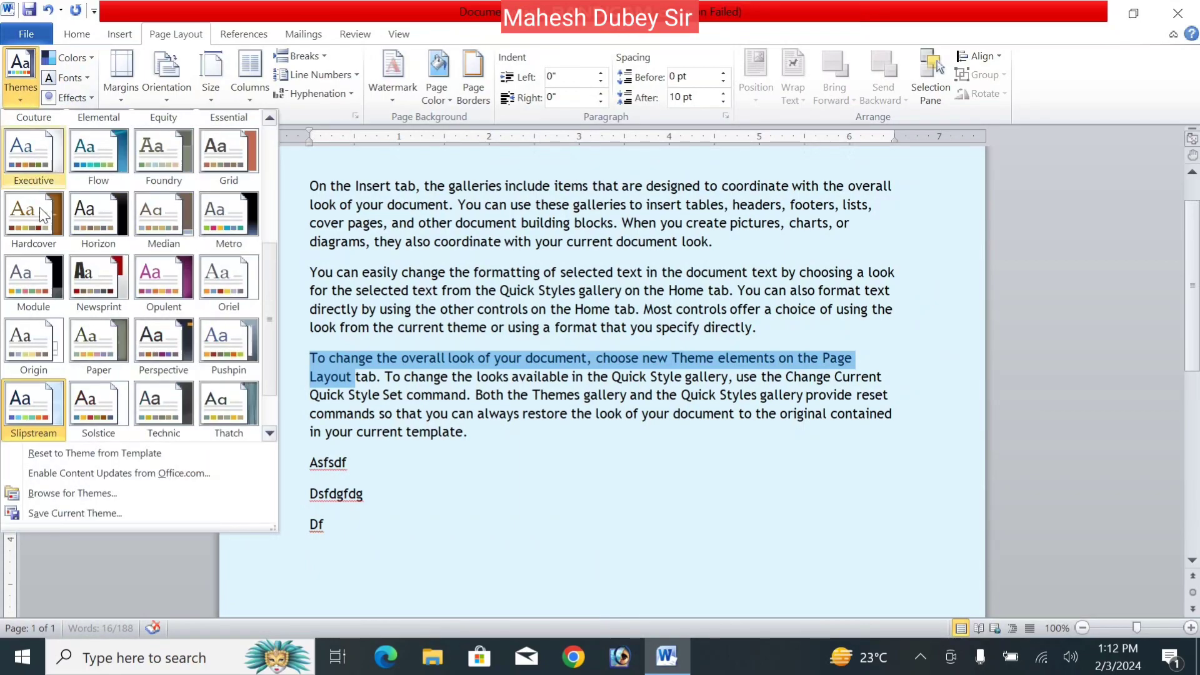
right_click(44, 415)
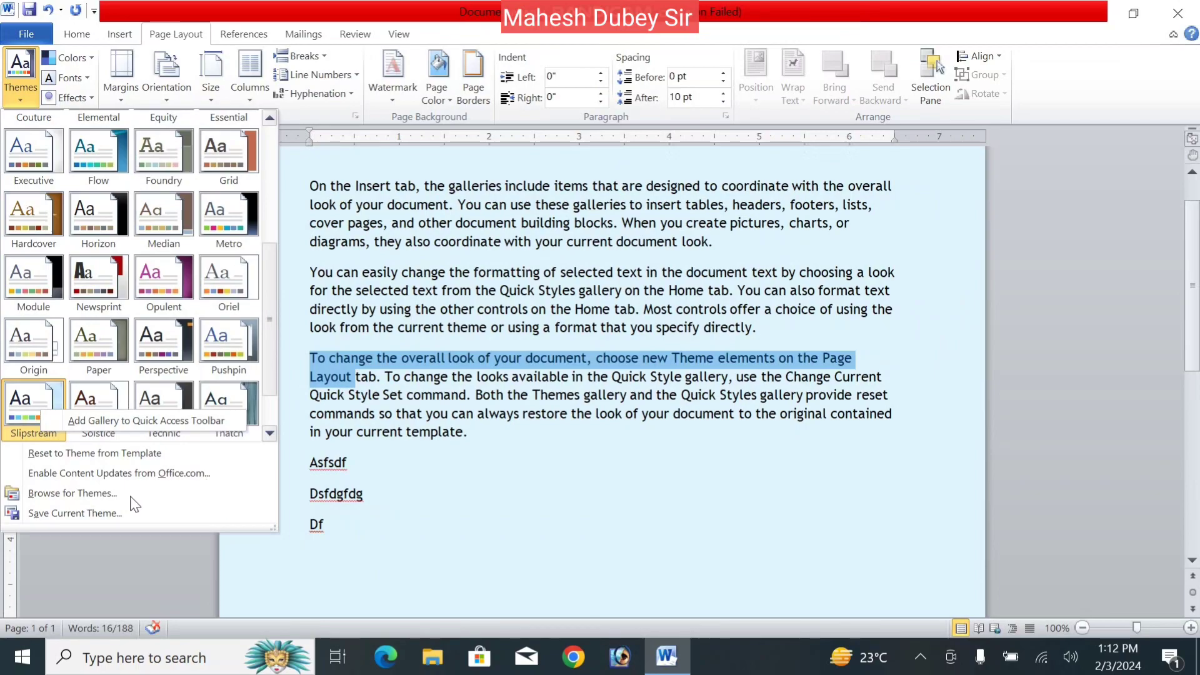
- Cancel the Browse for Themes window and dismiss the backup notification
left_click(111, 494)
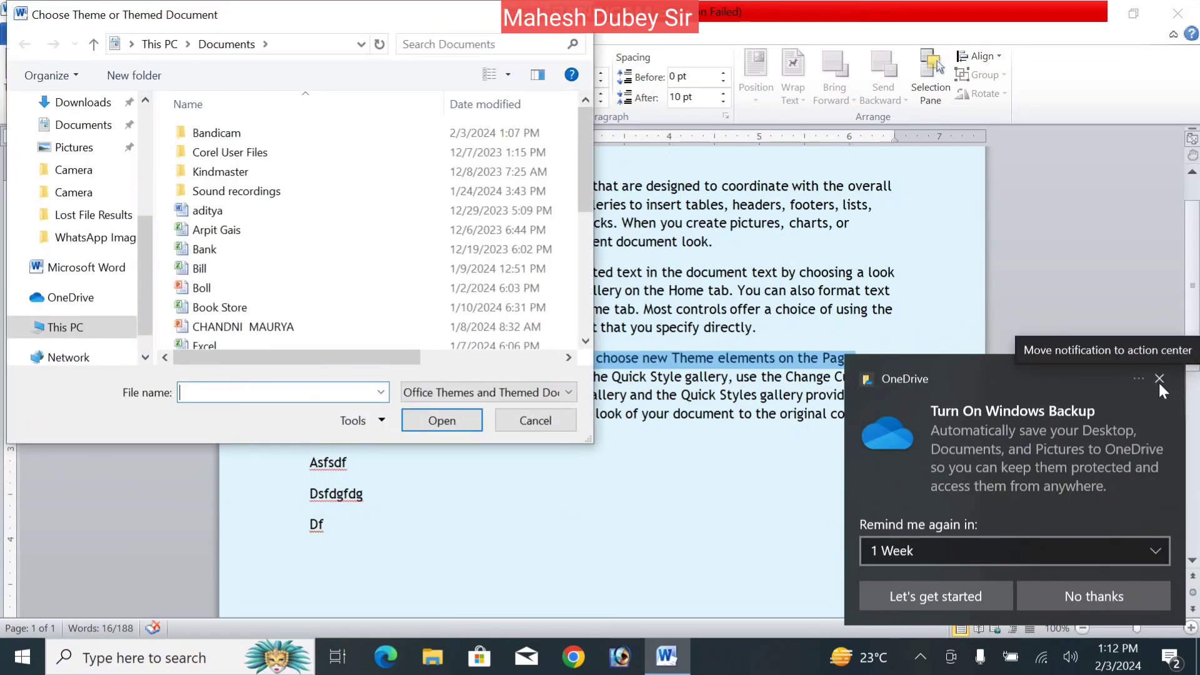
key("Escape")
left_click(1160, 377)
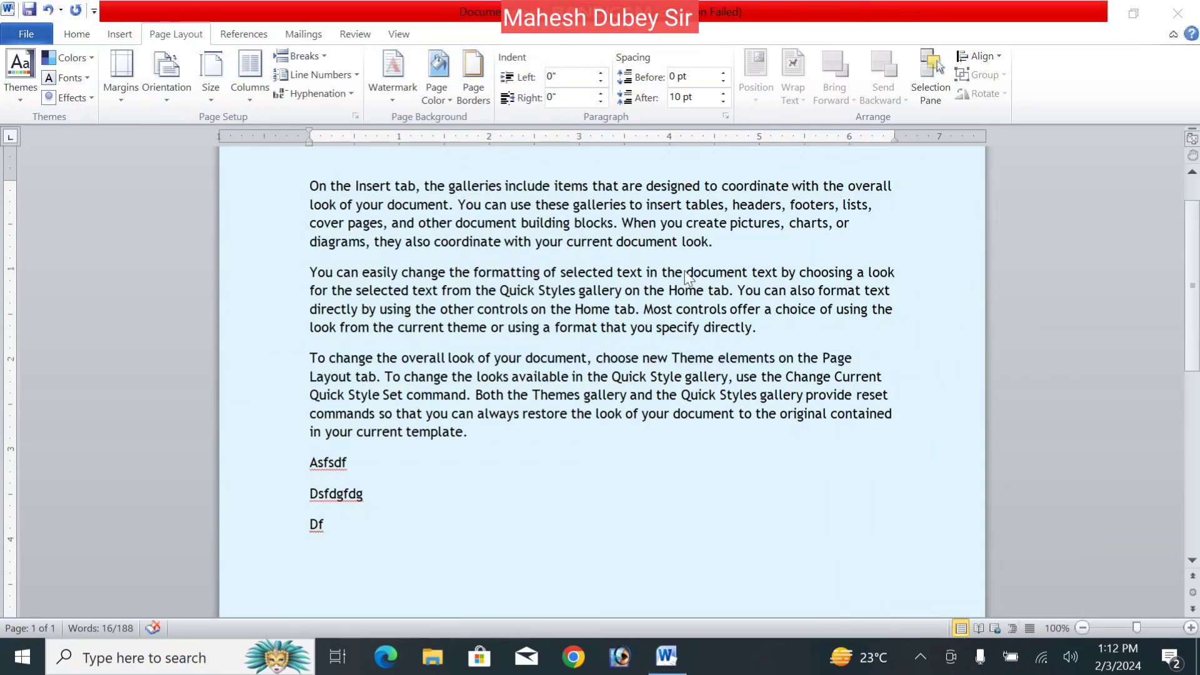
- Select and delete all the sample text, leaving the blue page empty
left_click(442, 502)
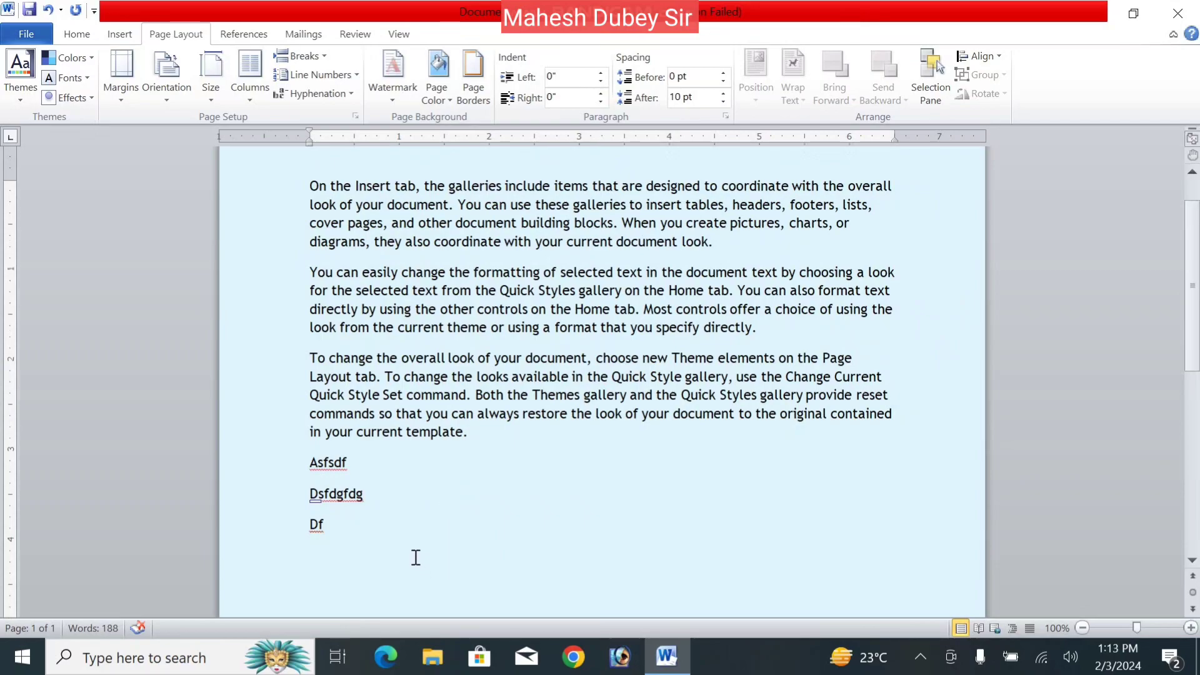
key("ctrl+a")
key("Delete")
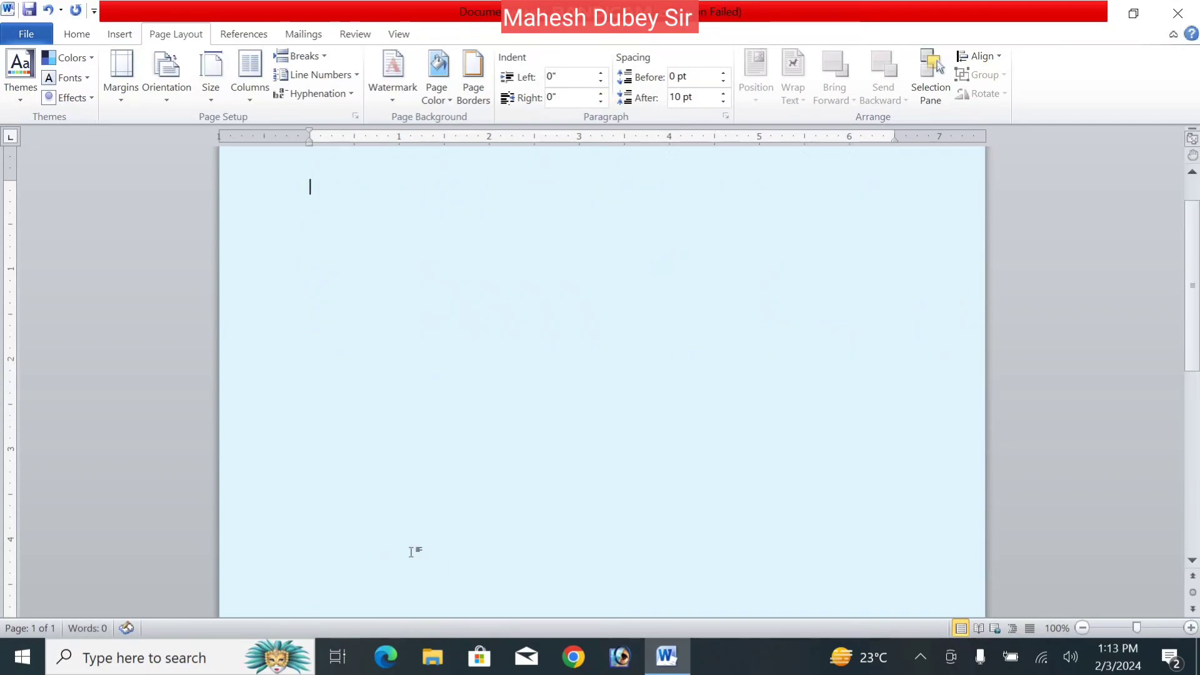
left_click(28, 99)
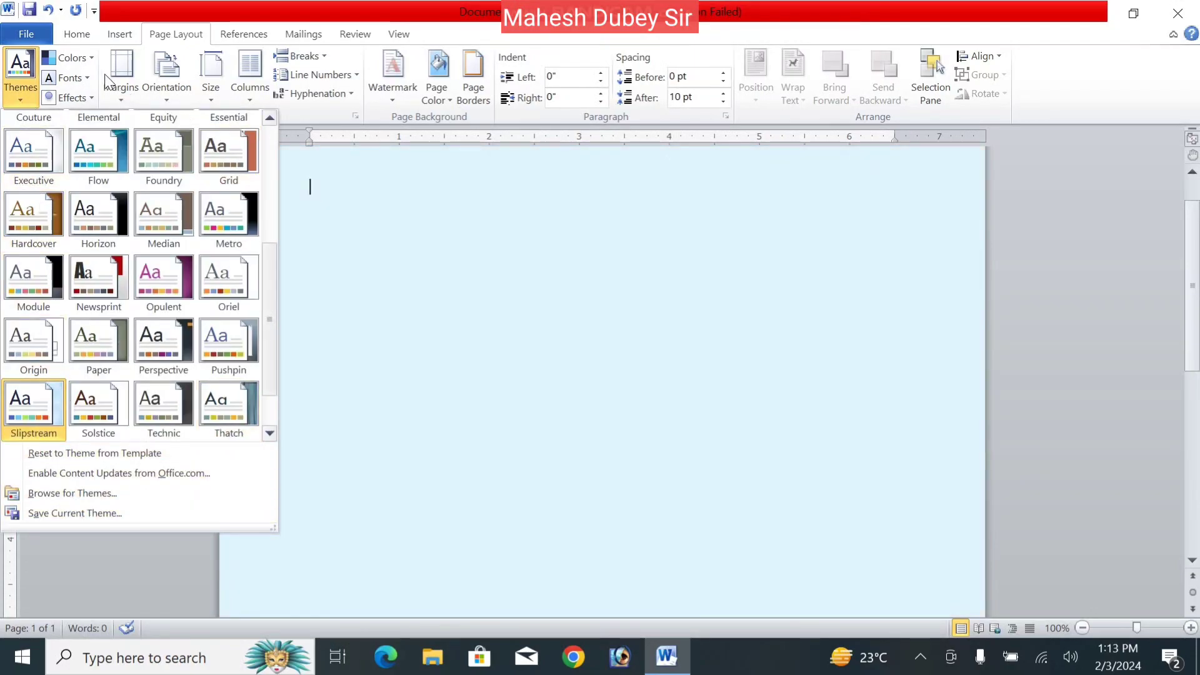
- Switch the empty page's font to Kruti Dev 011 at 12 pt bold
left_click(87, 34)
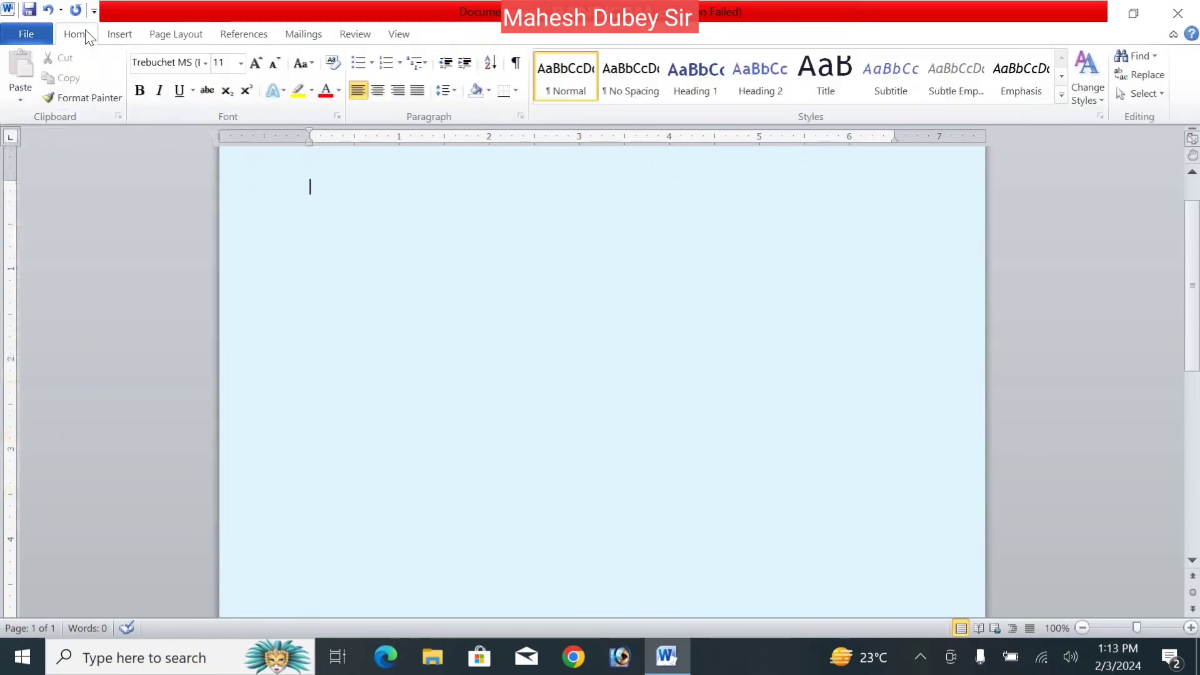
left_click(204, 63)
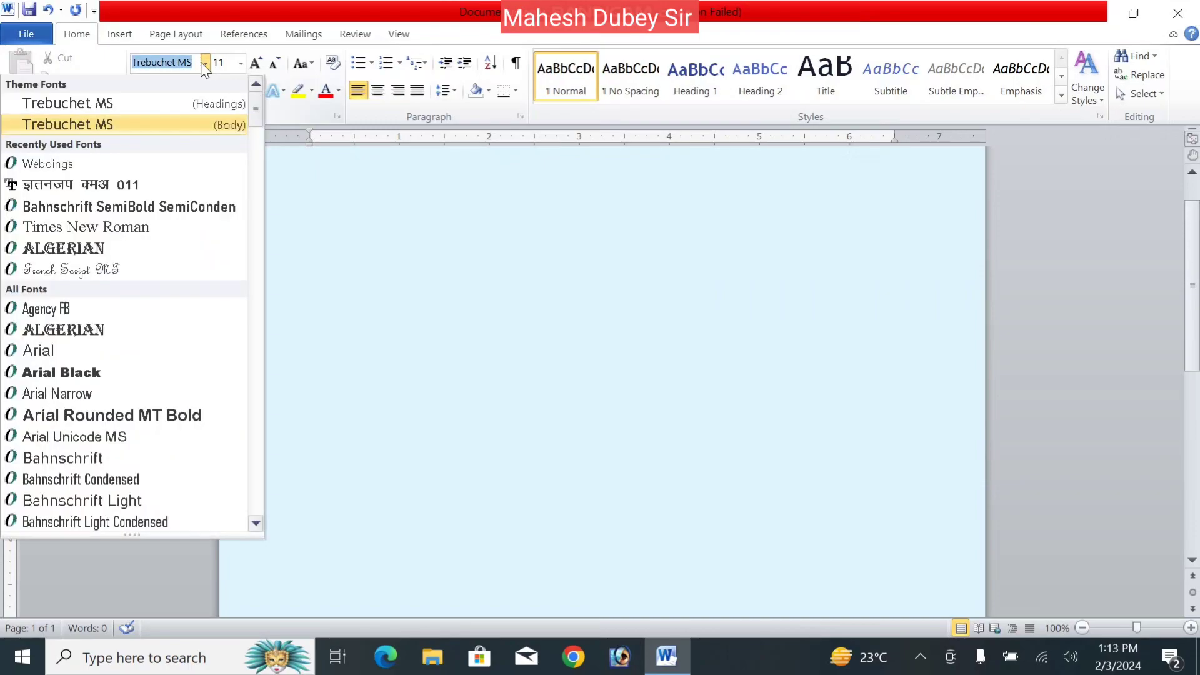
left_click(133, 183)
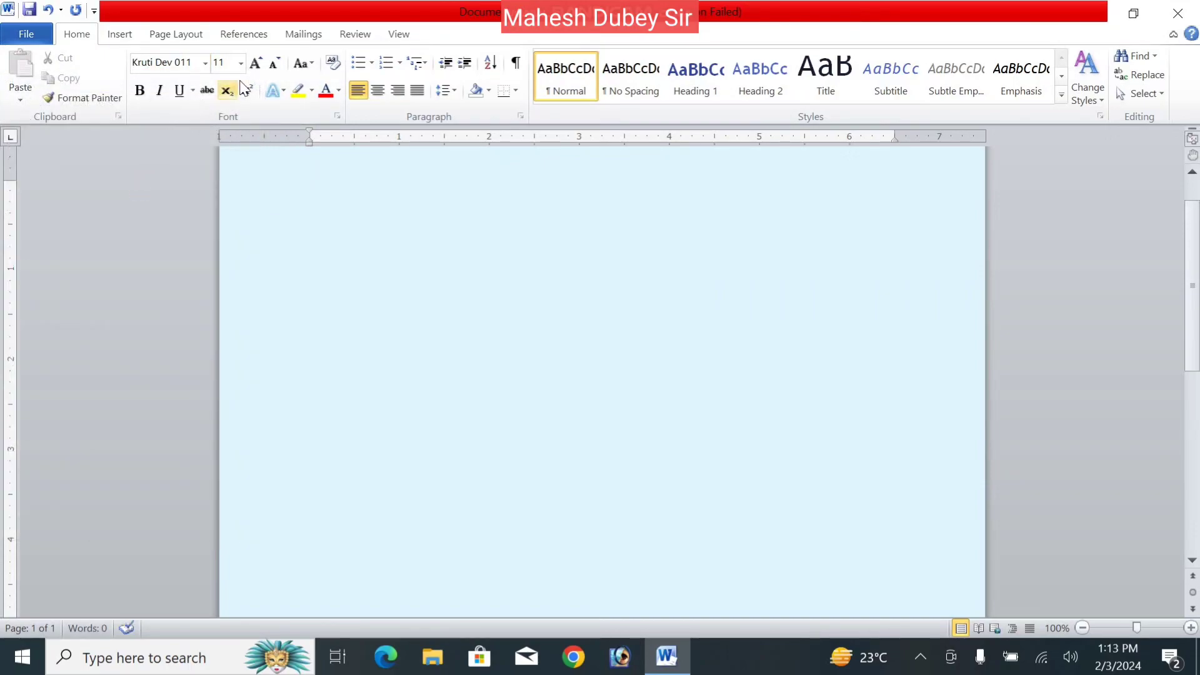
left_click(255, 63)
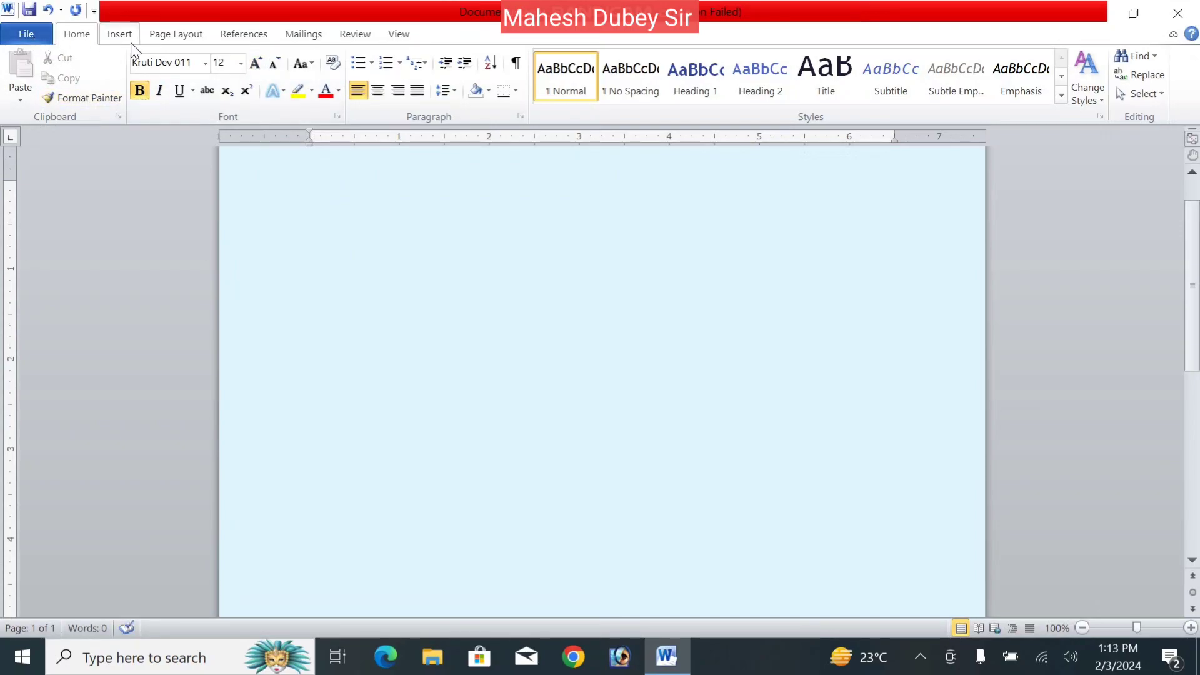
left_click(175, 34)
- Save the current theme as Theme1 in Document Themes
left_click(24, 94)
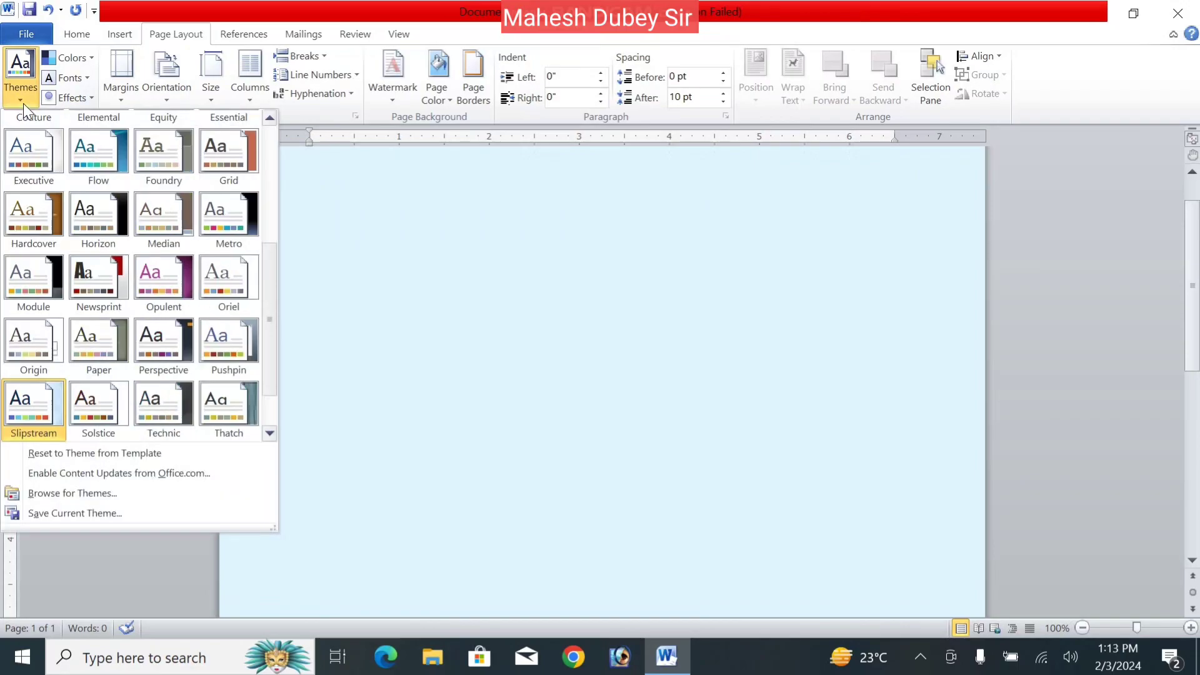
left_click(66, 513)
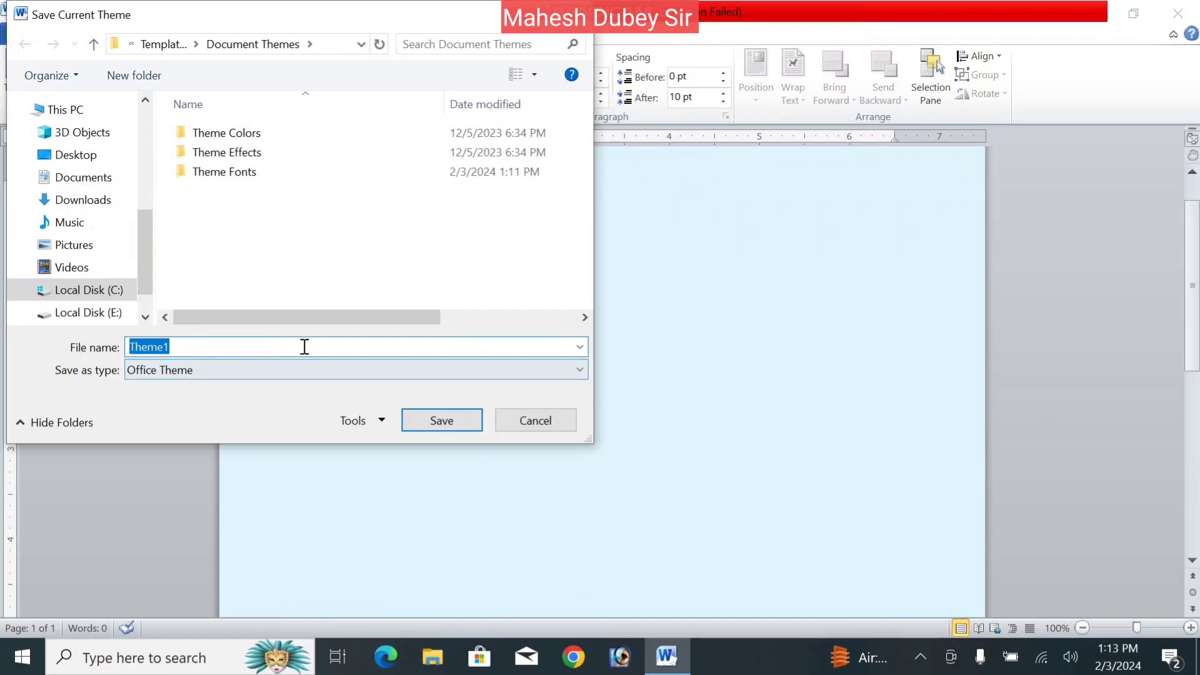
left_click(460, 425)
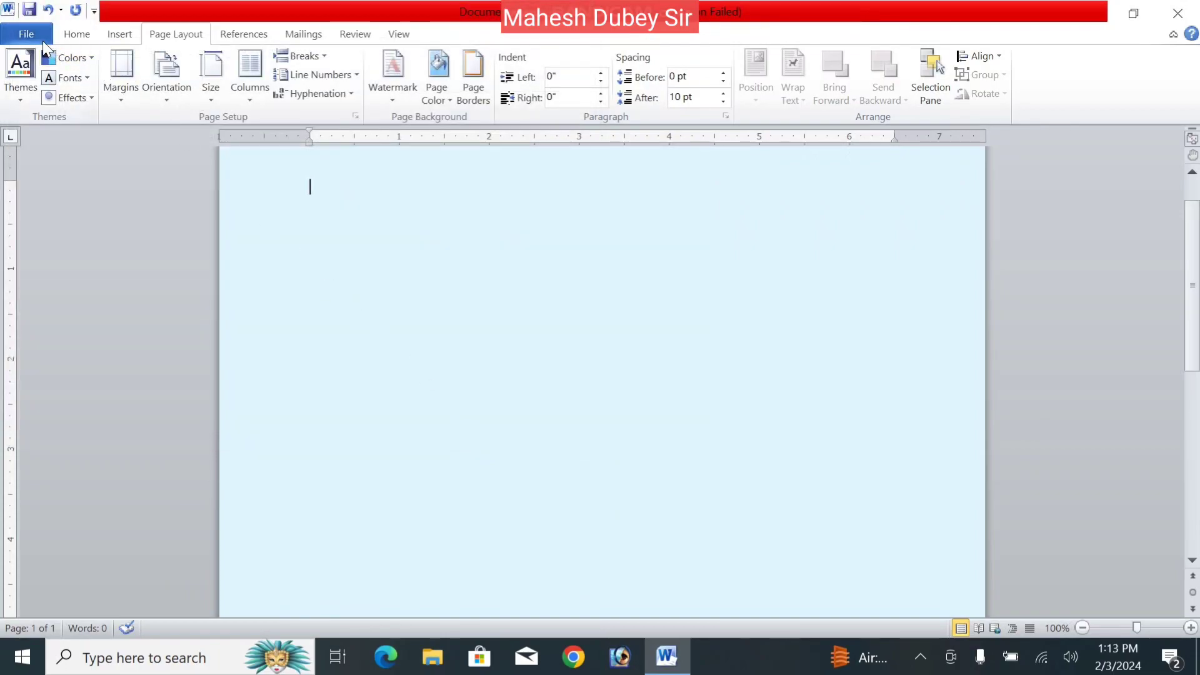
- Save another copy of the current theme as Theme2 on the Desktop
left_click(11, 93)
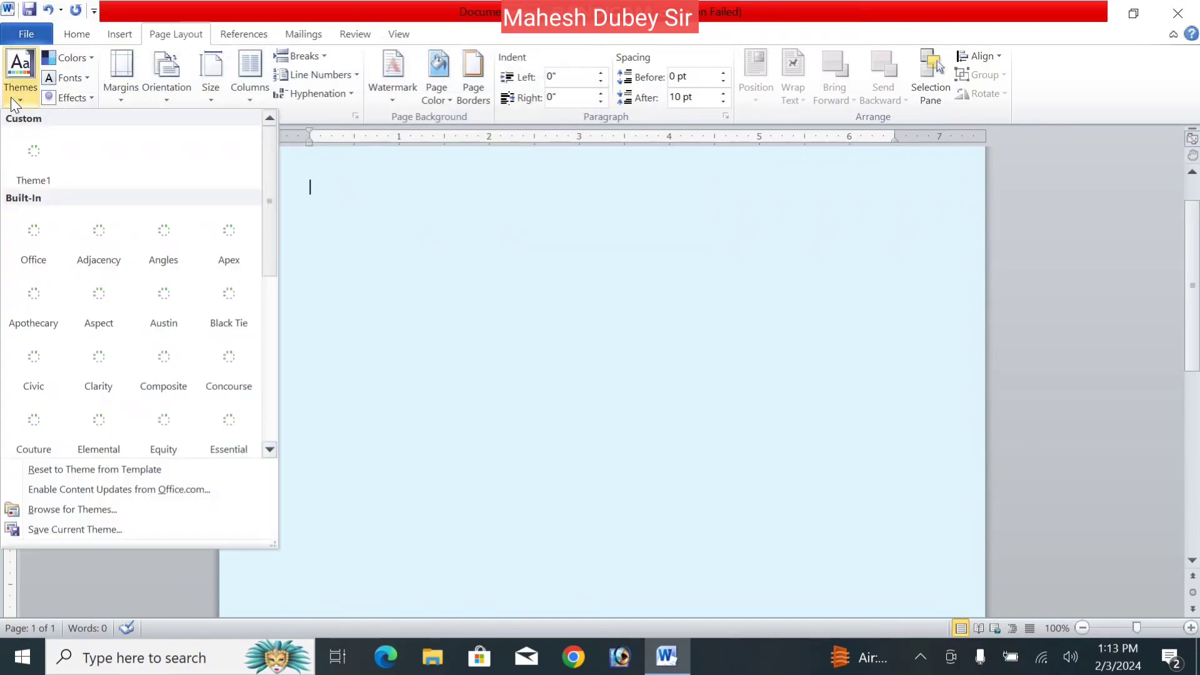
left_click(61, 530)
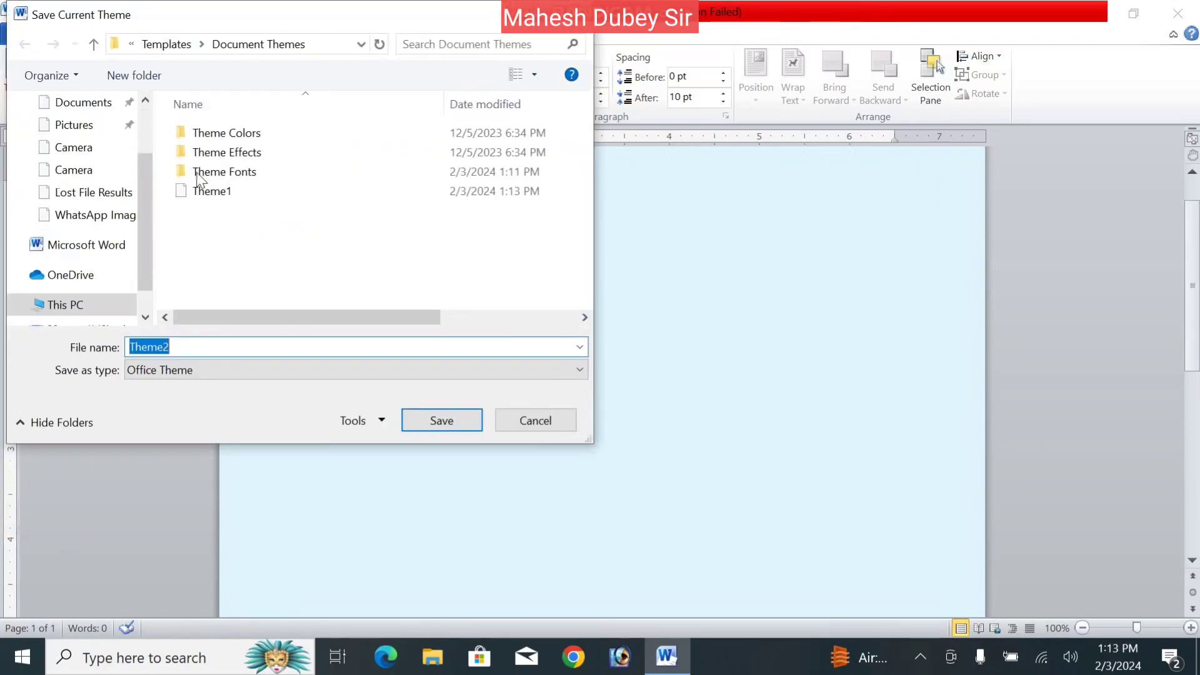
left_click(78, 155)
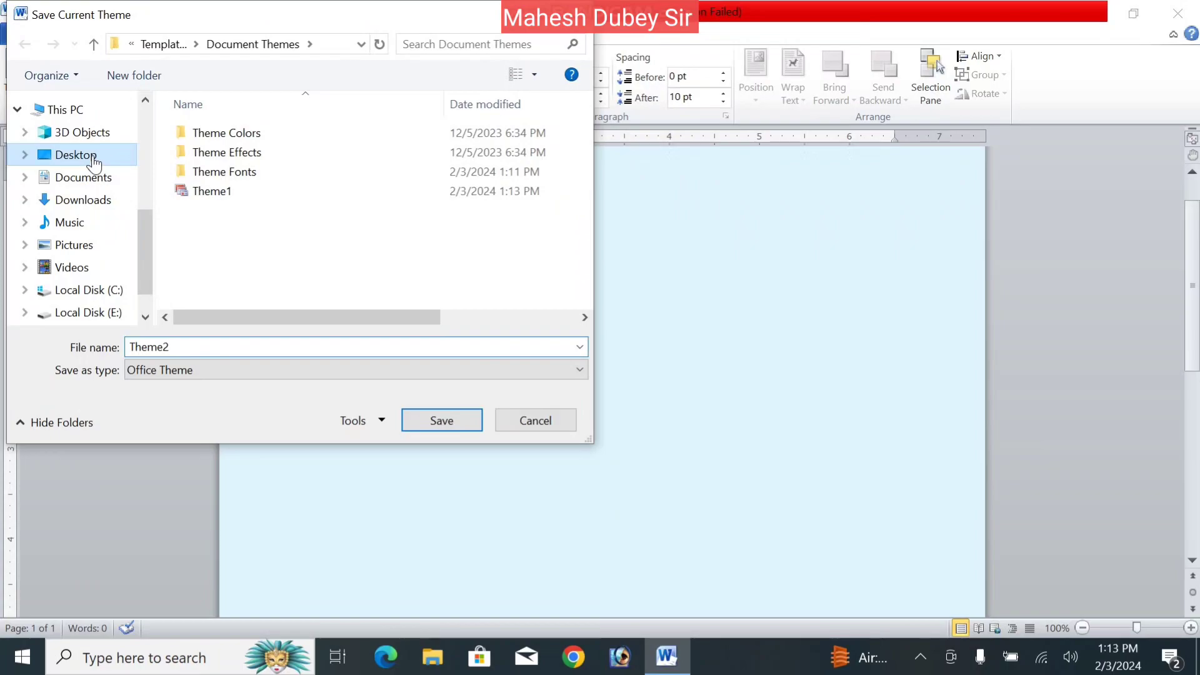
left_click(425, 420)
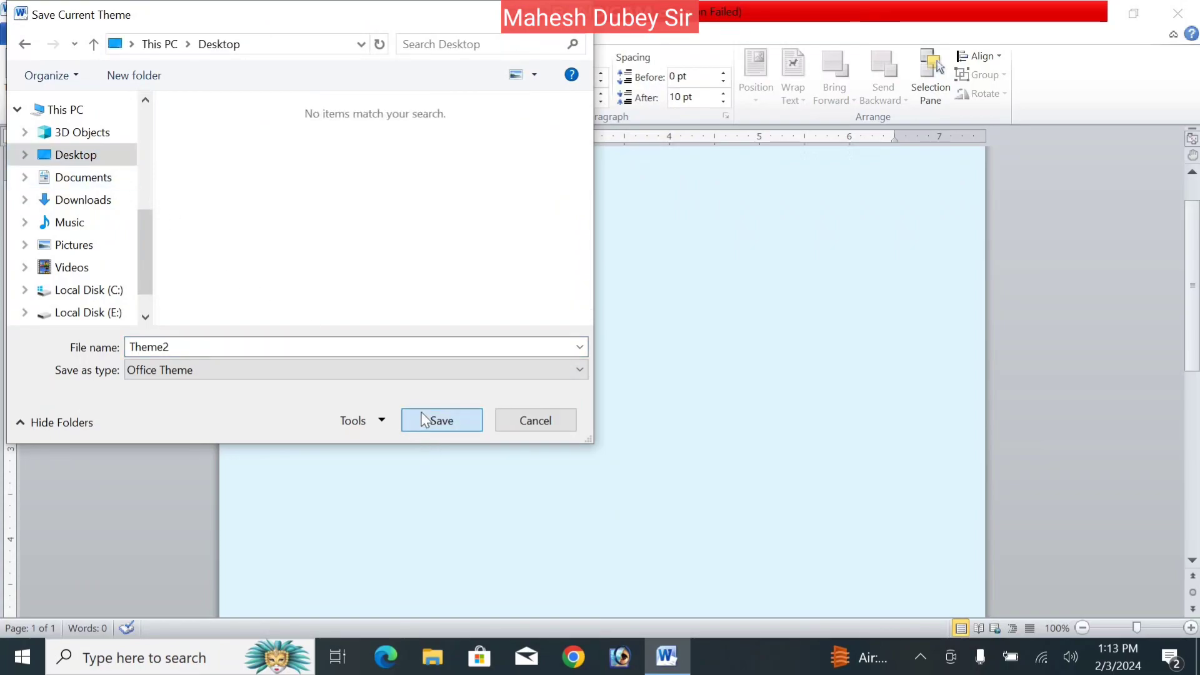
left_click(22, 80)
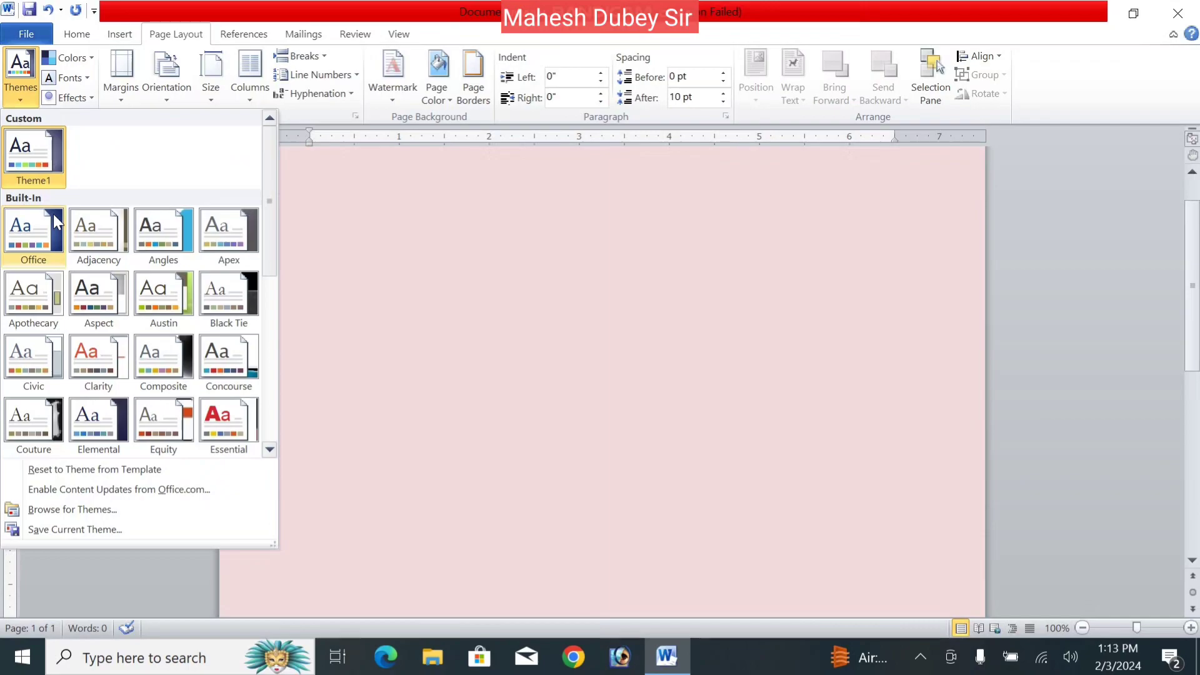
- Apply the Office theme, then the custom Theme1, and type some Devanagari test text
left_click(51, 215)
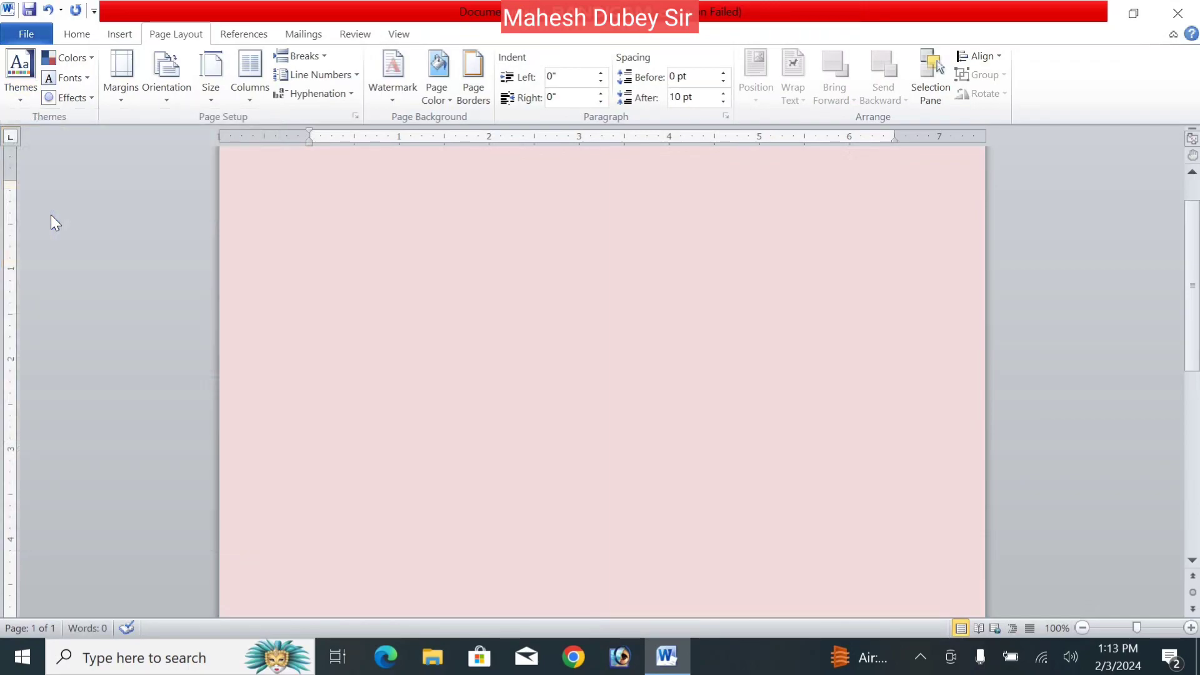
left_click(22, 100)
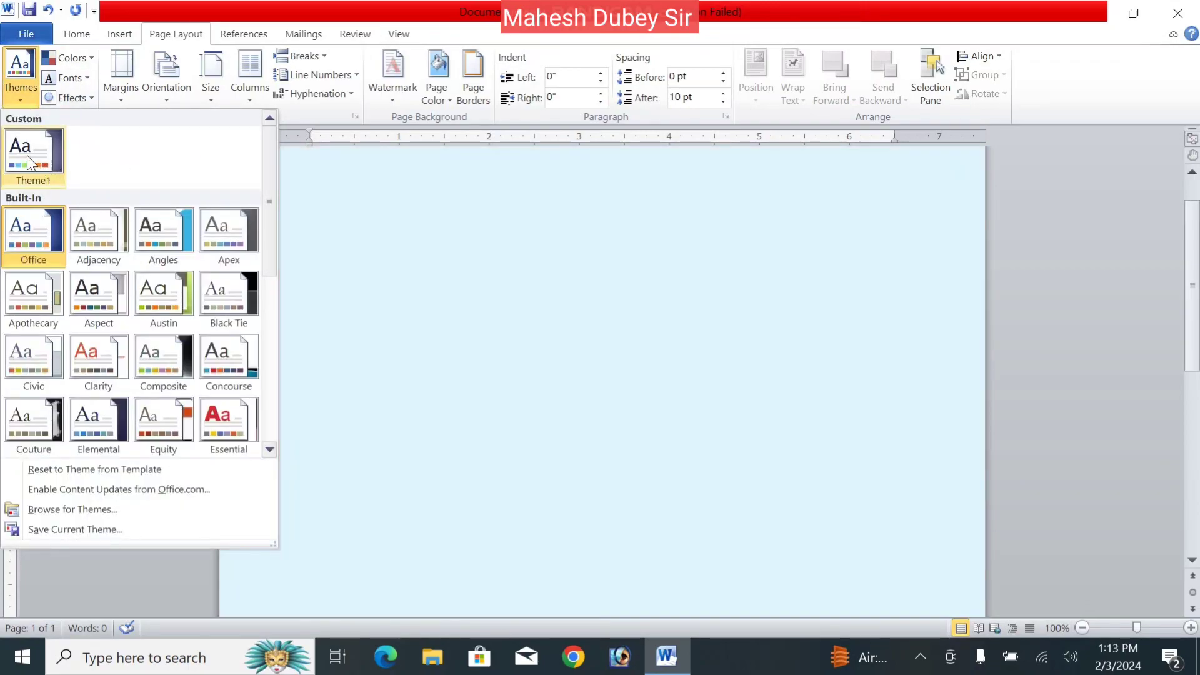
left_click(27, 161)
type("मत")
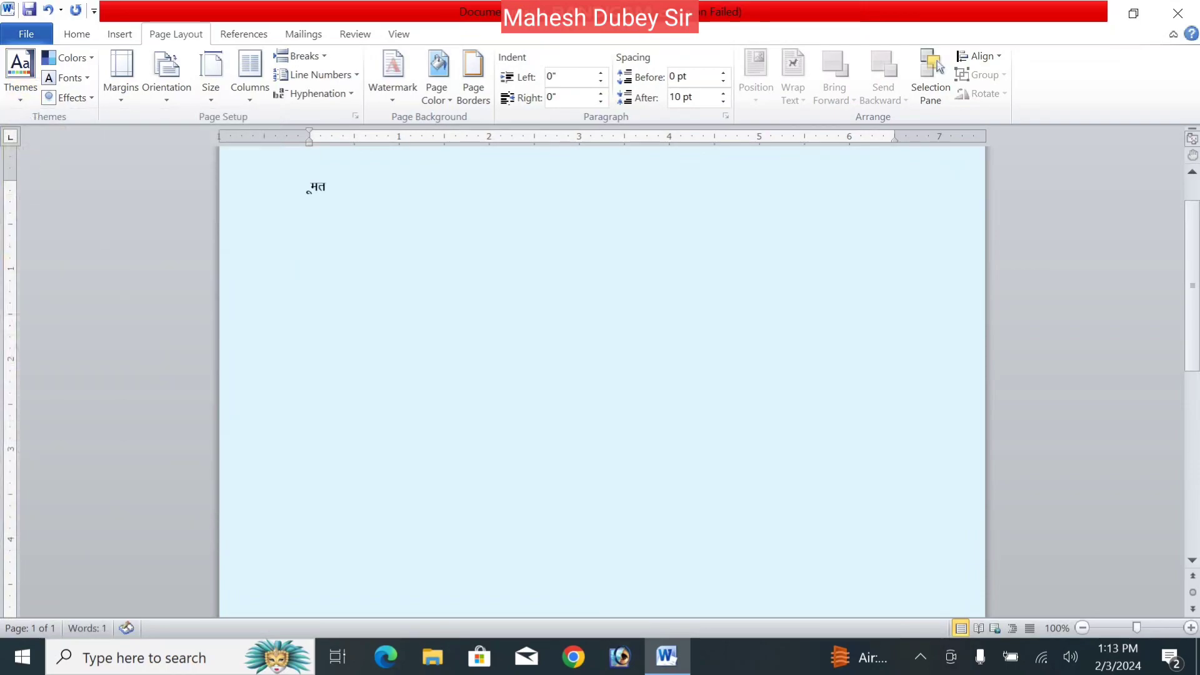
type("तजमतजमतज")
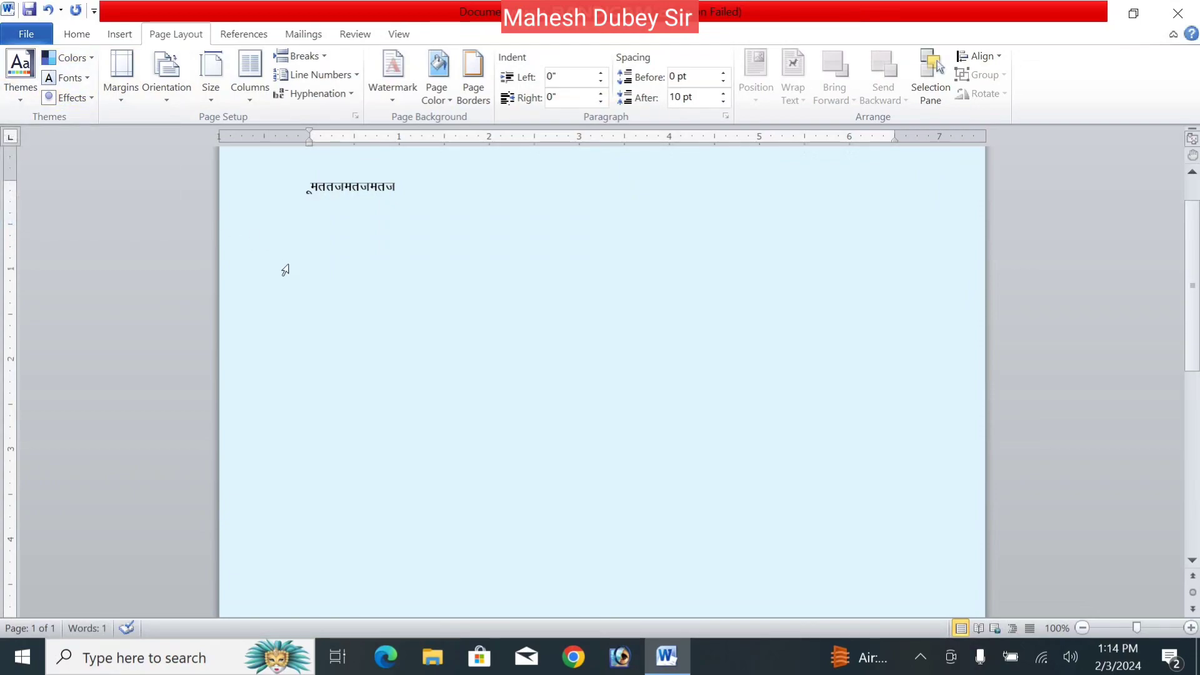
- Close the document without saving, start a new blank one, and type =rand()
key("ctrl+w")
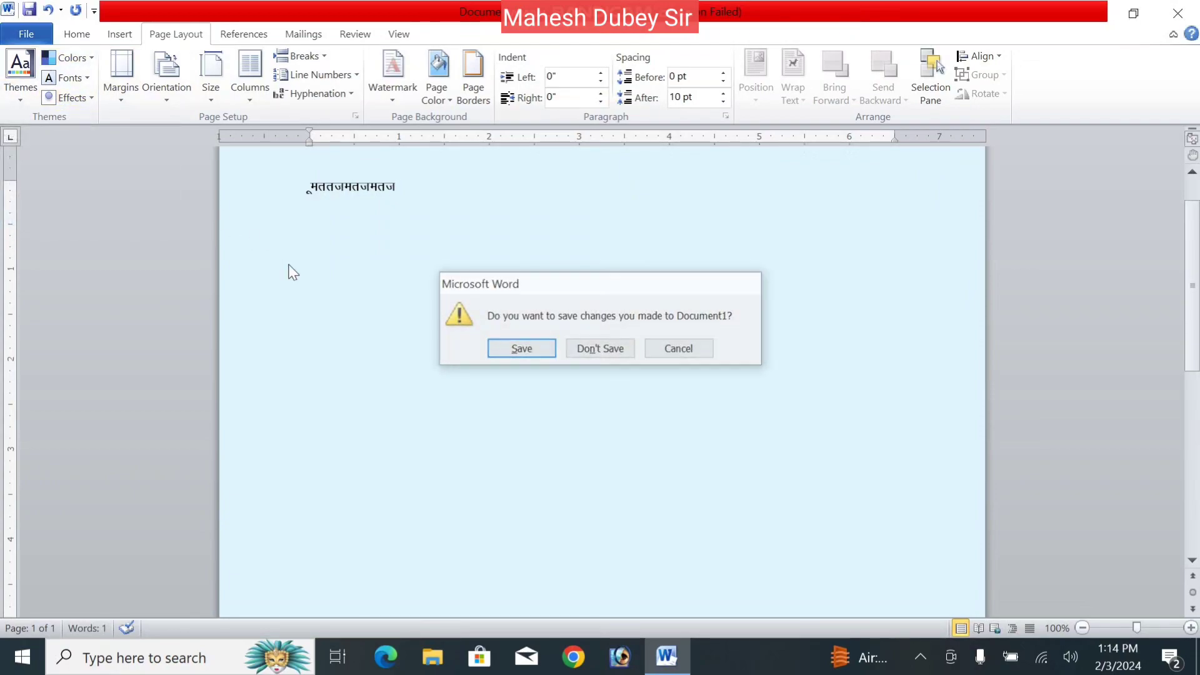
key("n")
key("ctrl+n")
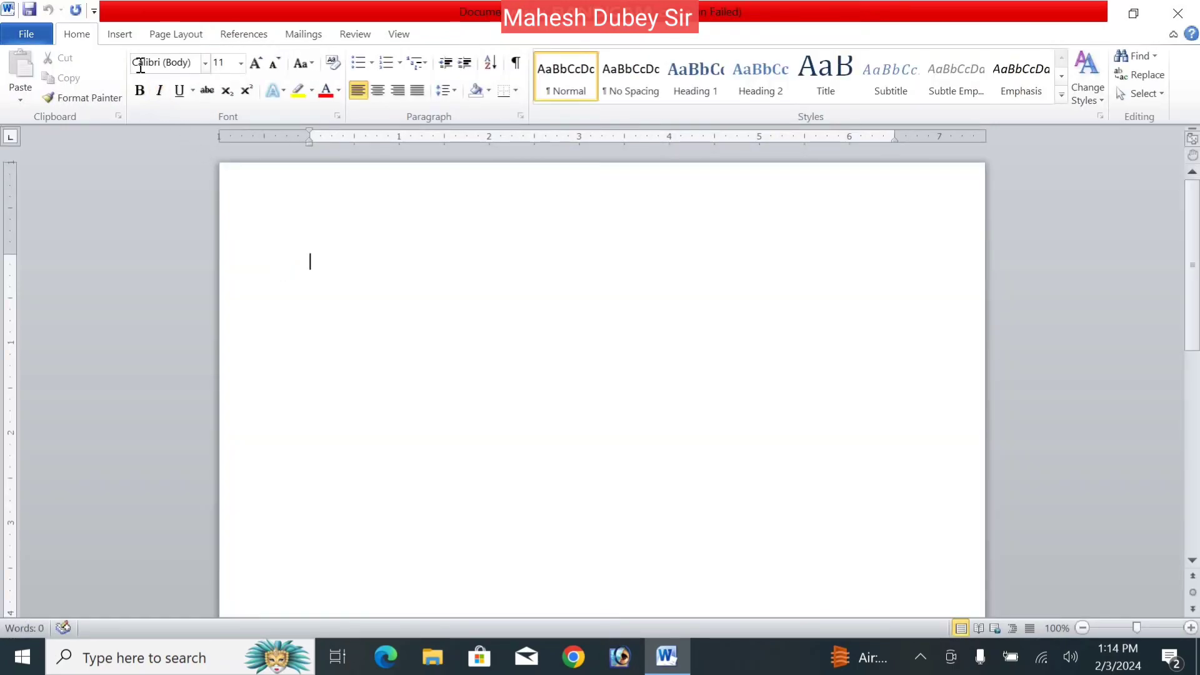
left_click(184, 37)
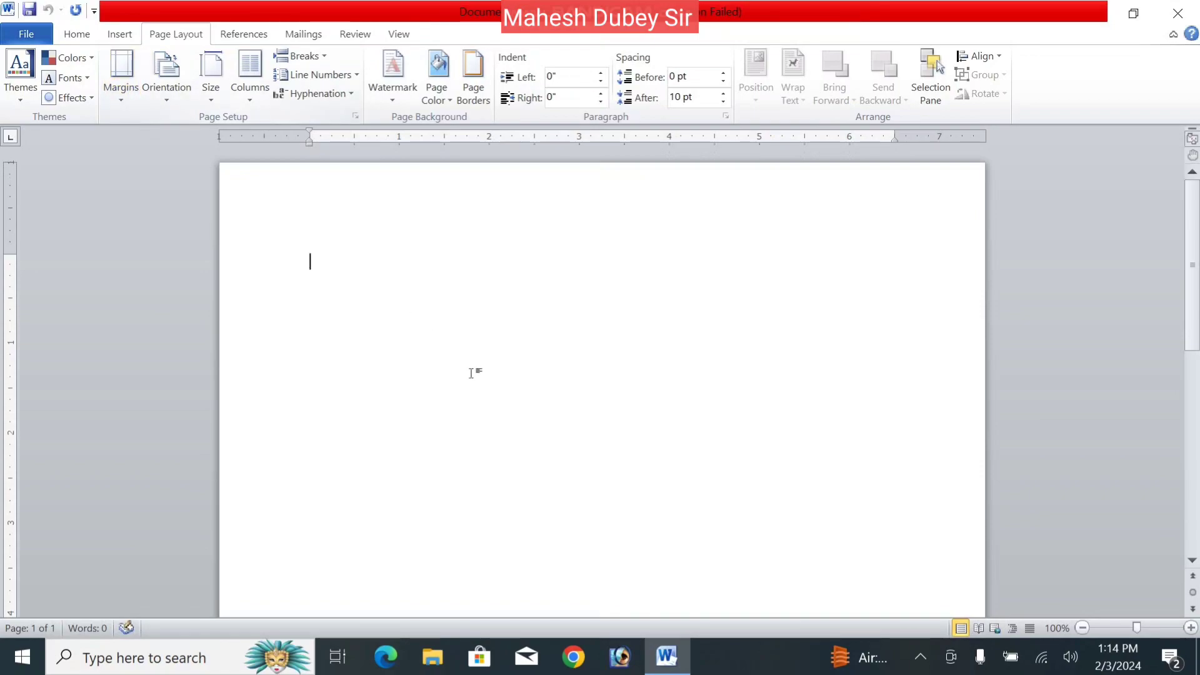
type("=rand(")
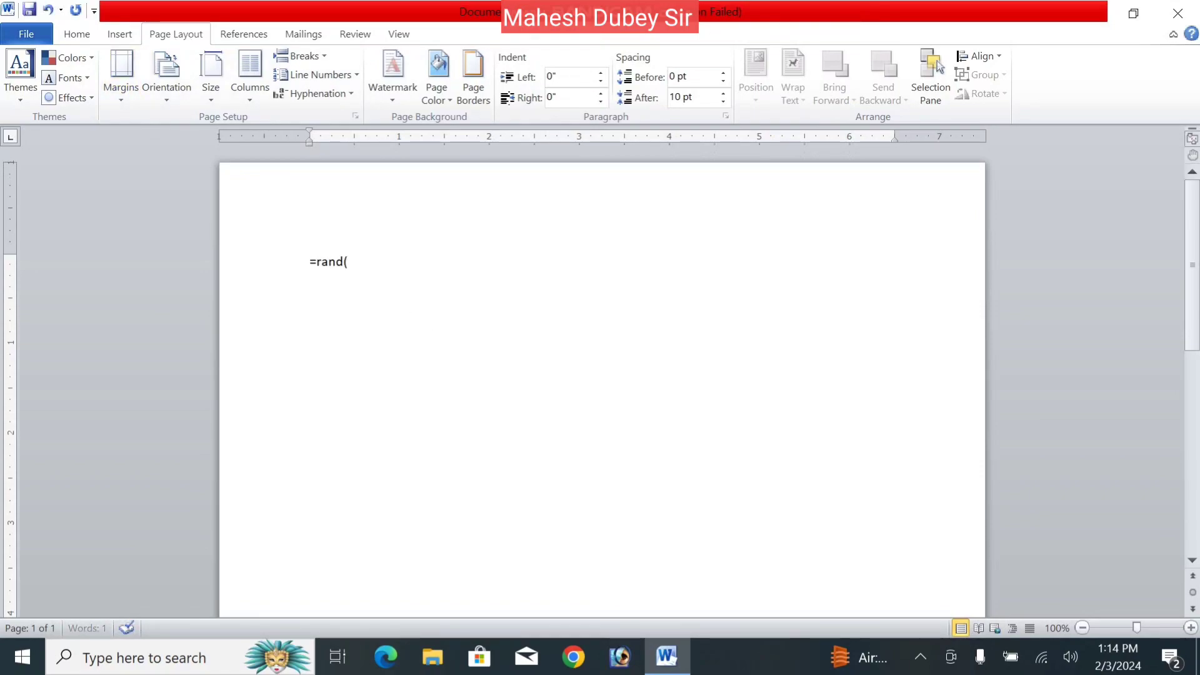
type(")")
- Generate rand() paragraphs and paste copies until the text reaches 555 words over two pages
key("Return")
key("ctrl+a")
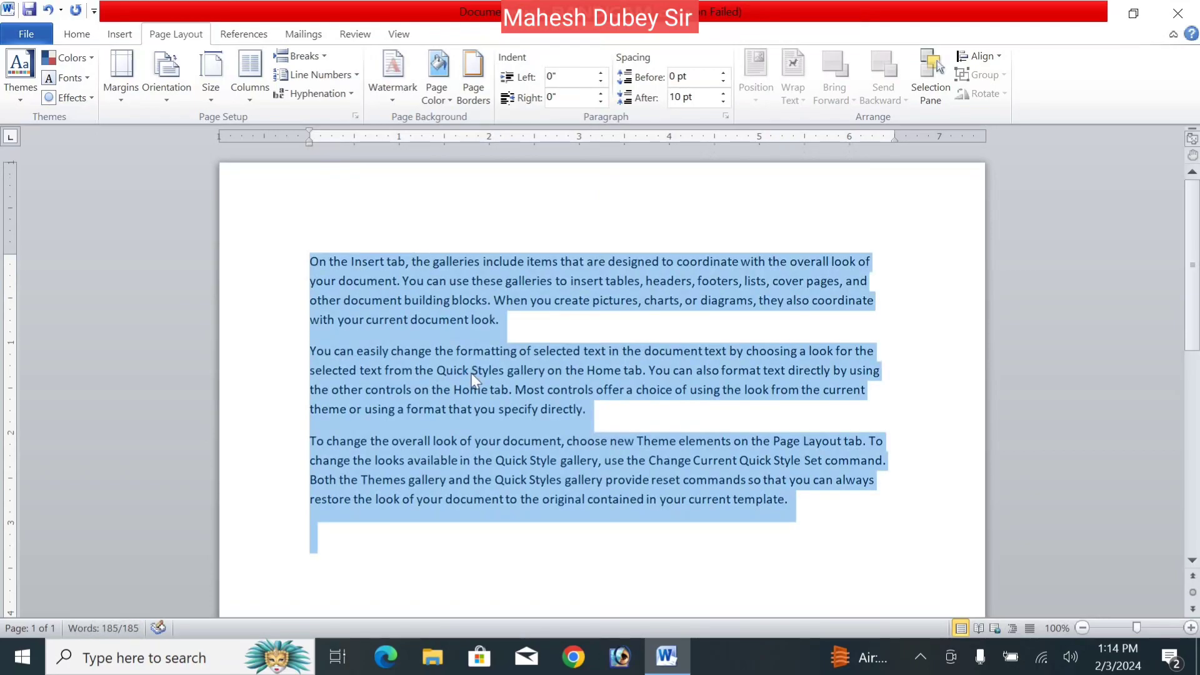
key("ctrl+v")
key("ctrl+v")
key("ctrl+v")
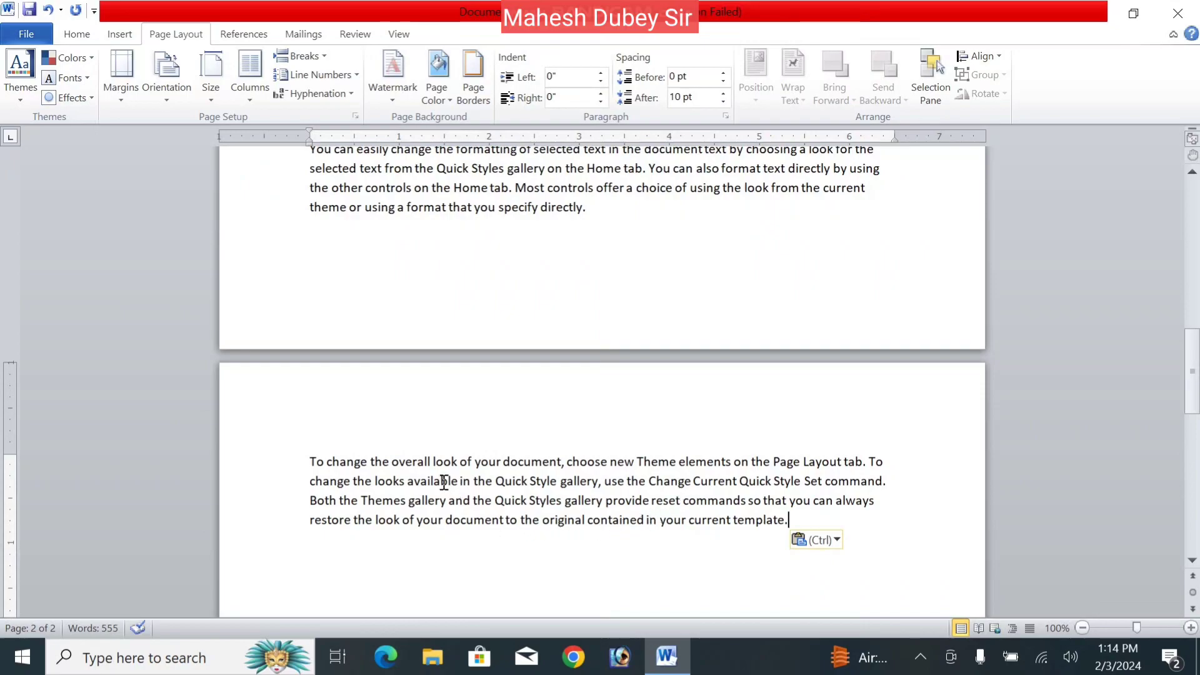
left_click_drag(1194, 392, 1185, 306)
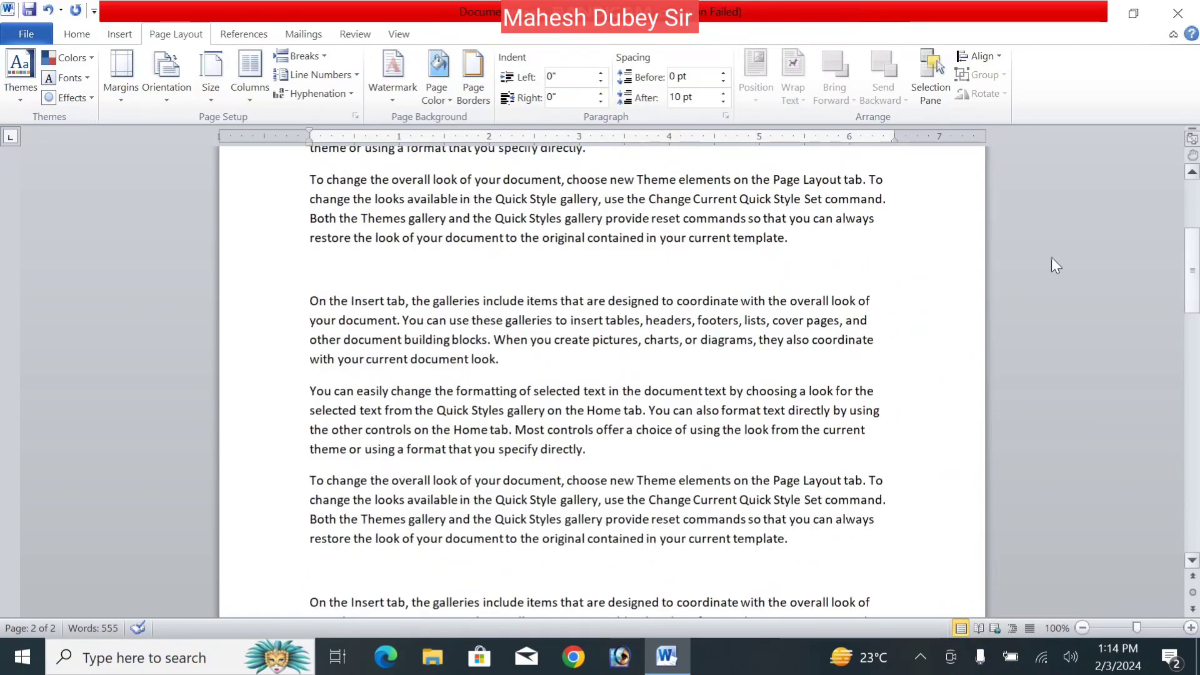
- Apply the Narrow margin preset and look over the result
left_click(133, 76)
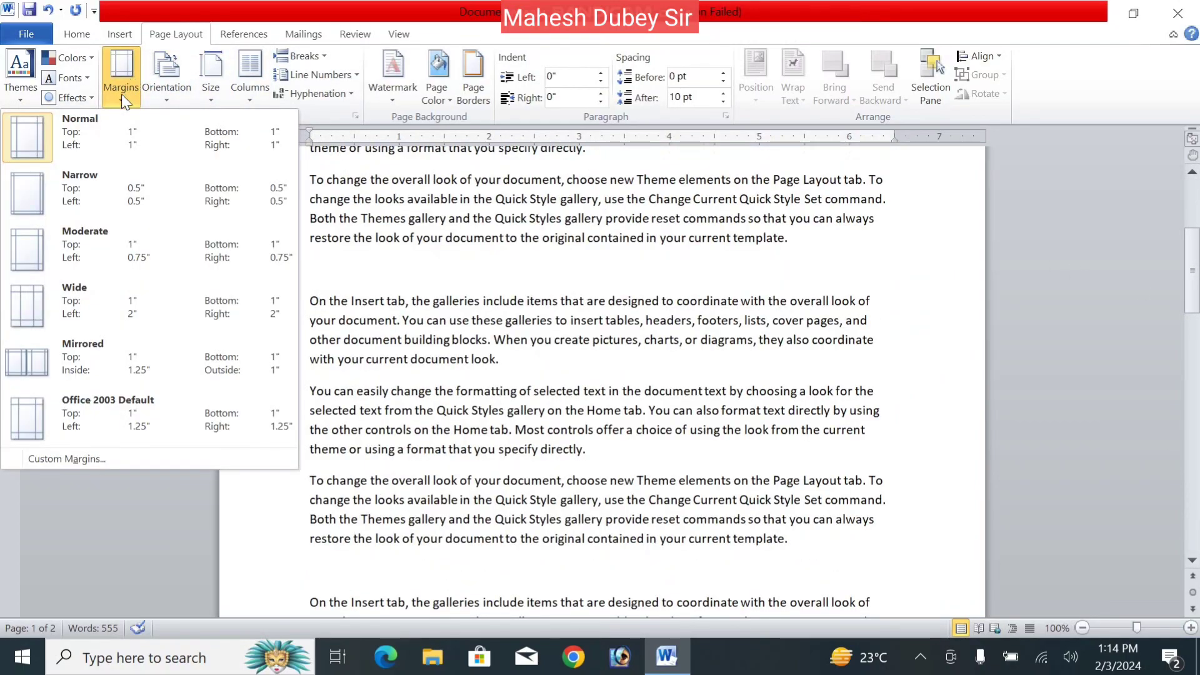
left_click(31, 199)
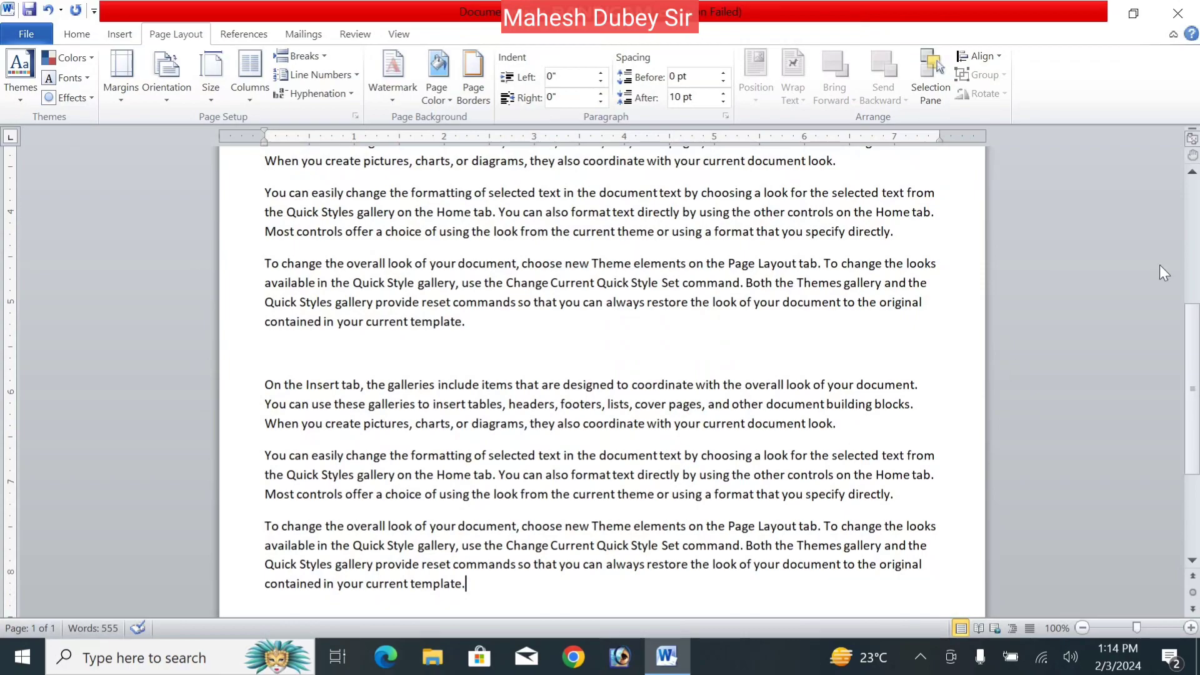
scroll(1178, 435, "down", 3)
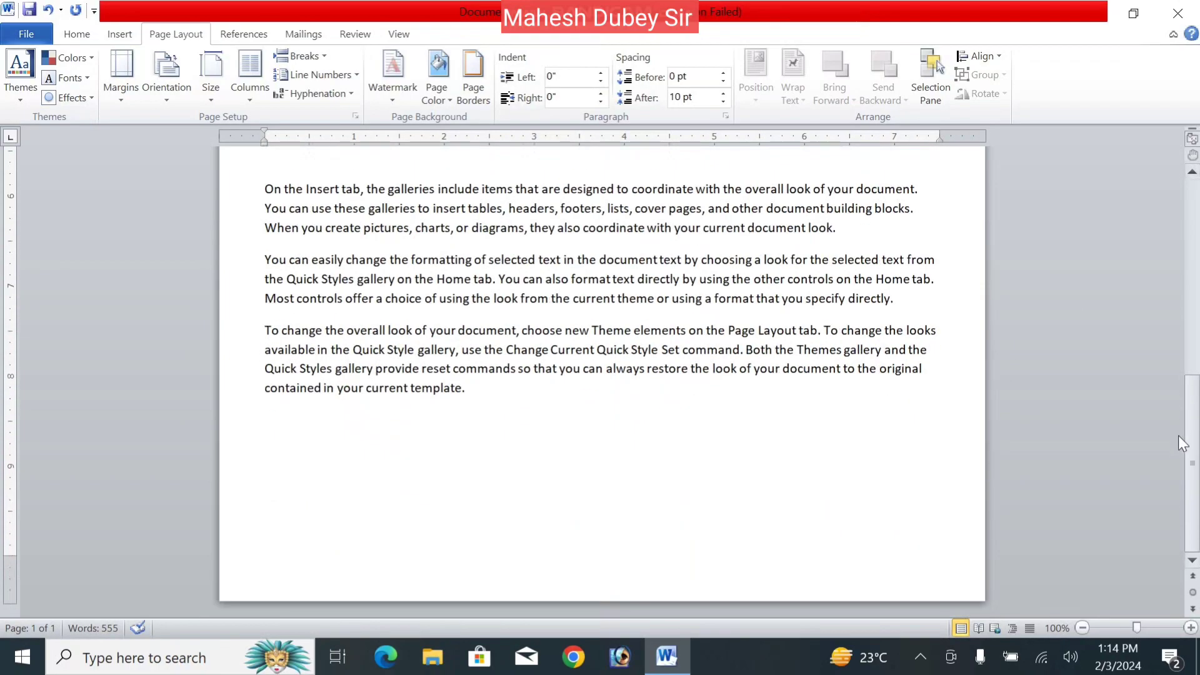
scroll(1178, 466, "up", 3)
left_click_drag(1194, 360, 1175, 431)
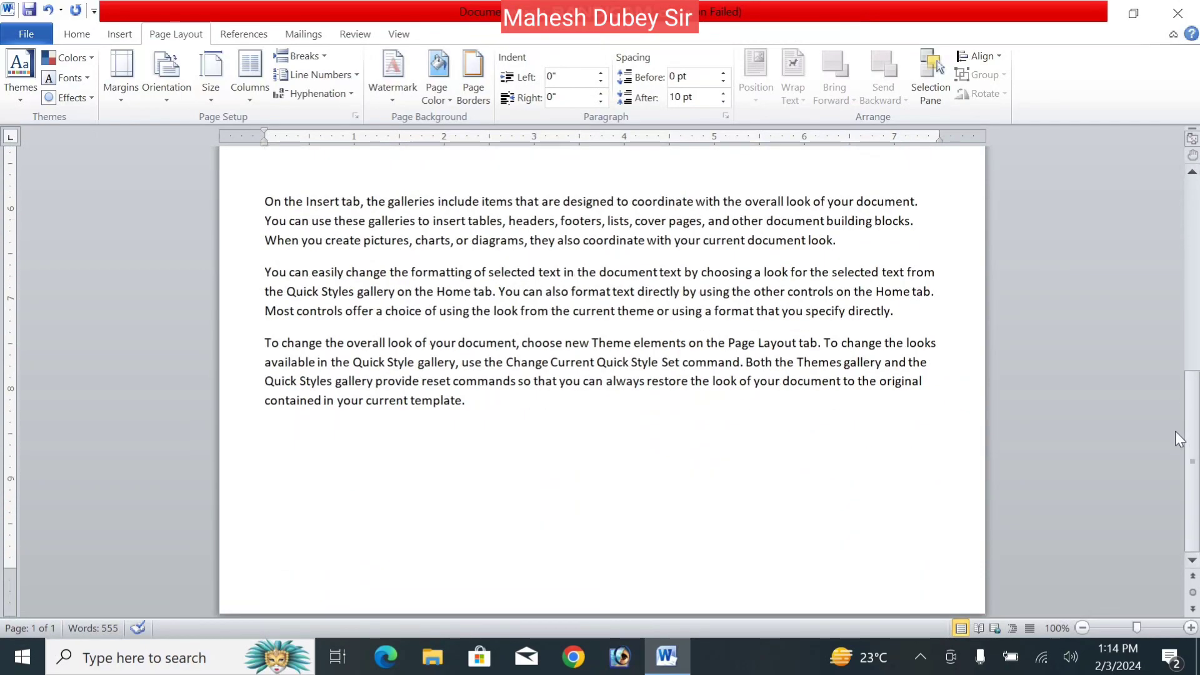
- Switch to Mirrored margins and open the File Info view
left_click(126, 91)
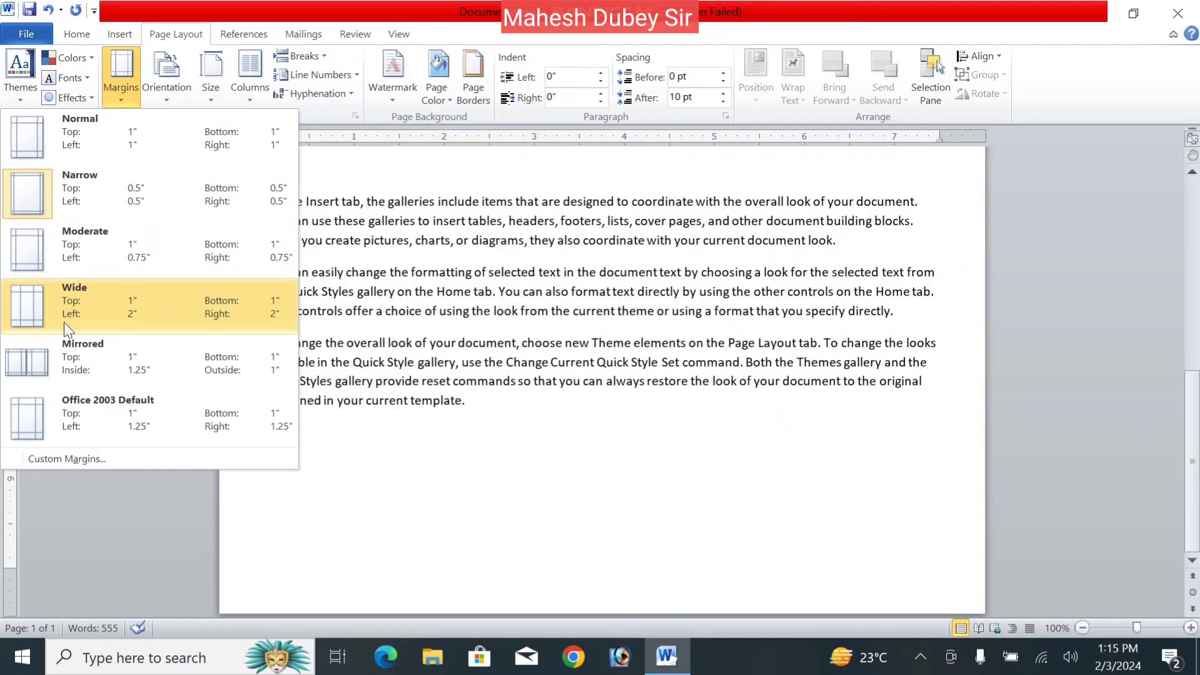
left_click(73, 356)
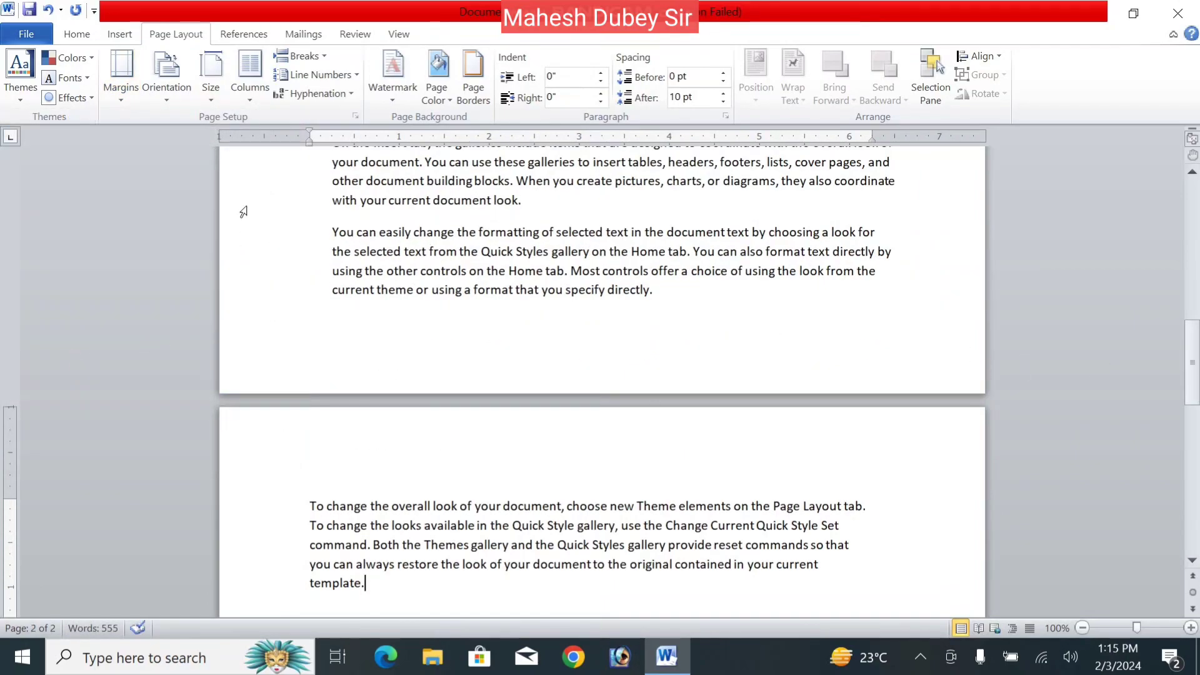
left_click(24, 36)
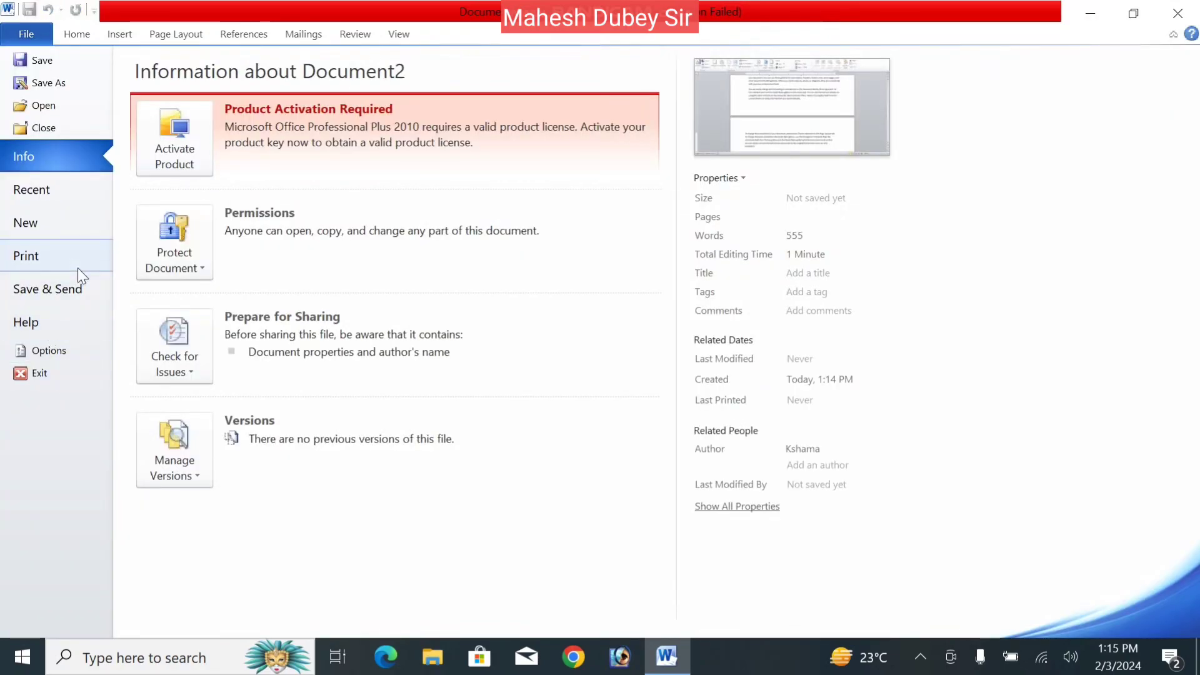
- Check page 1 in print preview, then restore the Normal 1-inch margins
left_click(77, 268)
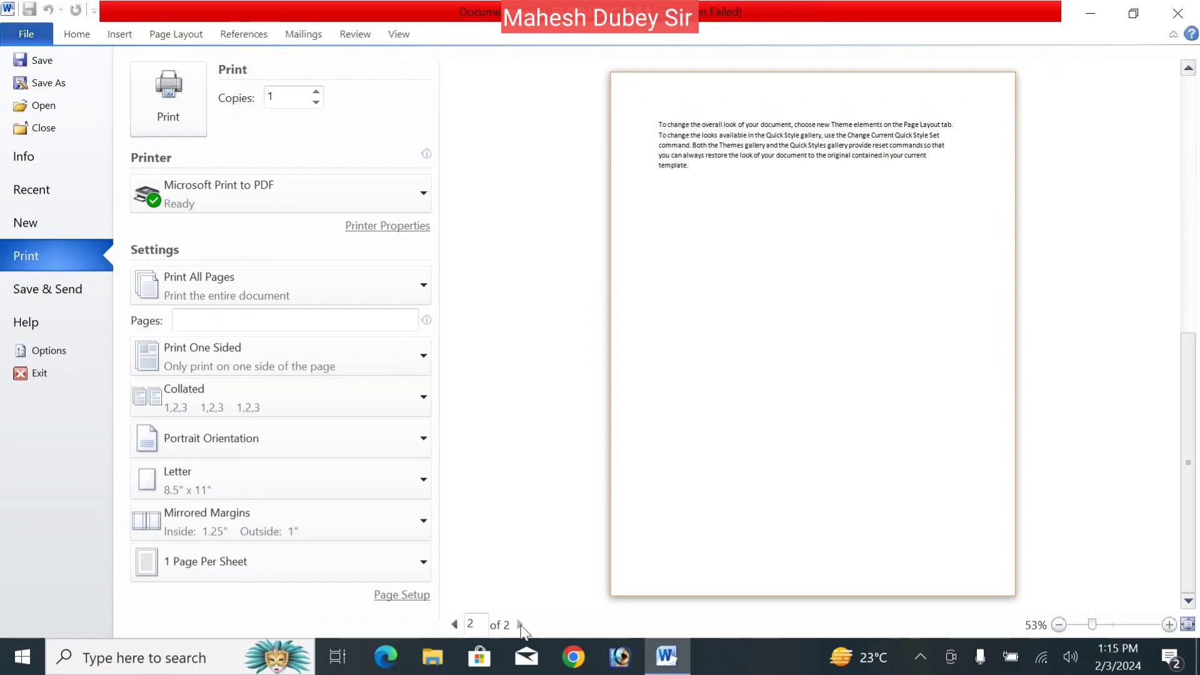
left_click(455, 625)
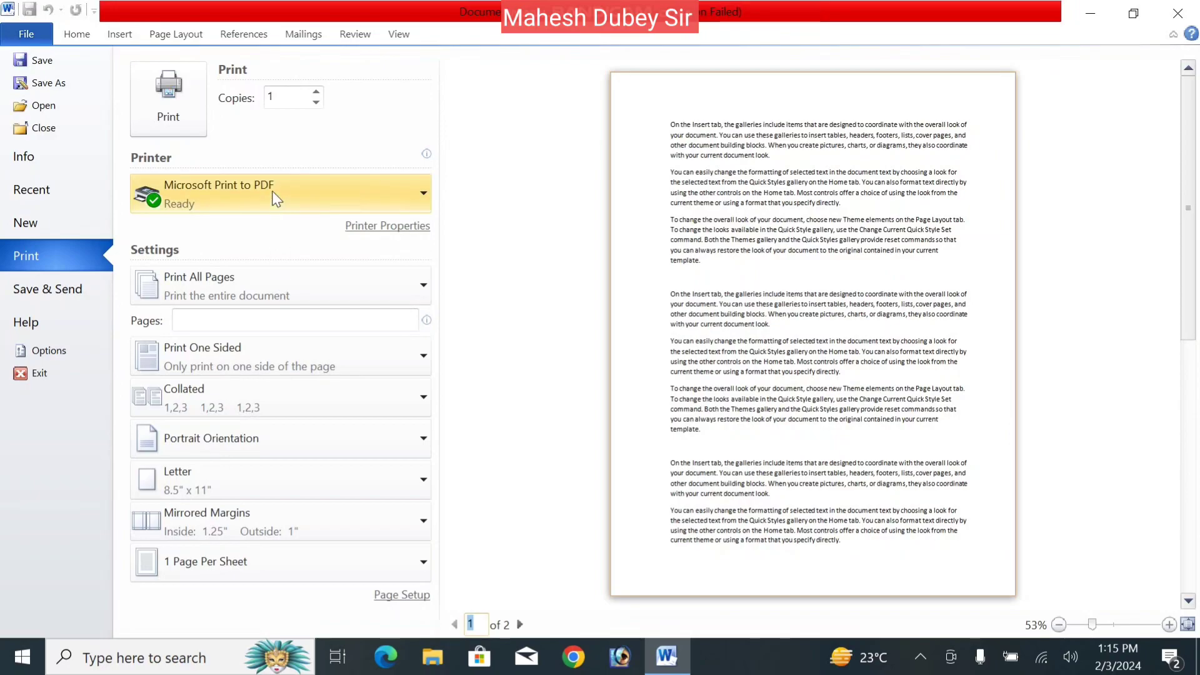
key("Escape")
left_click(119, 78)
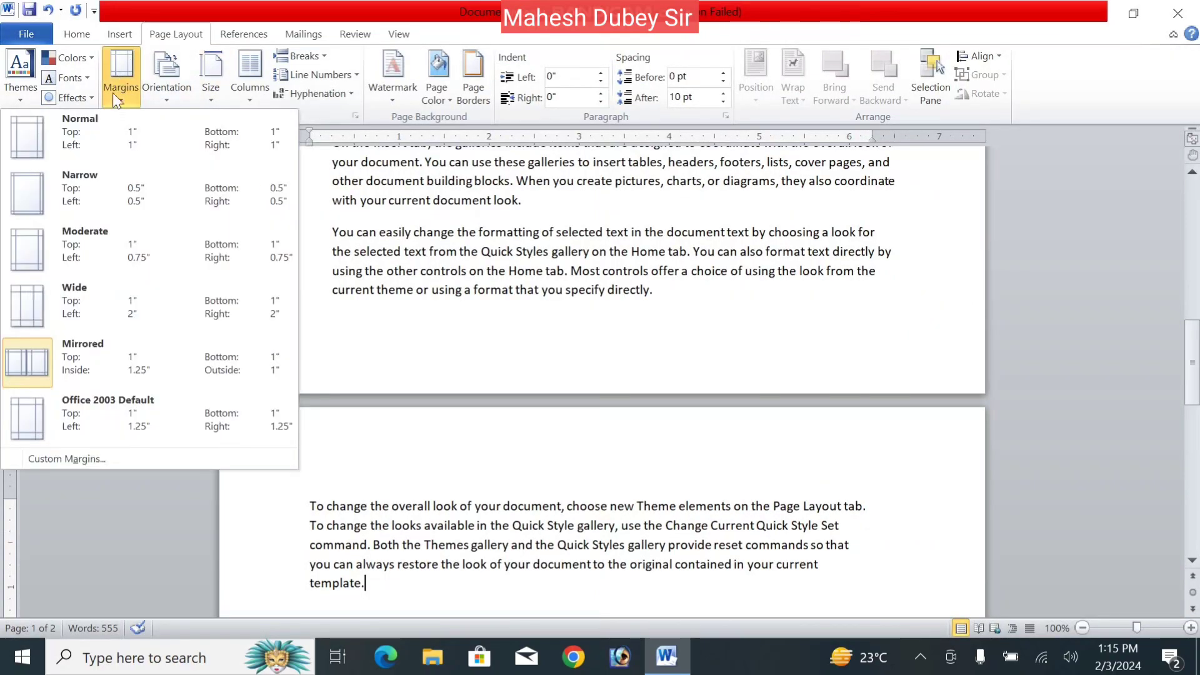
left_click(77, 148)
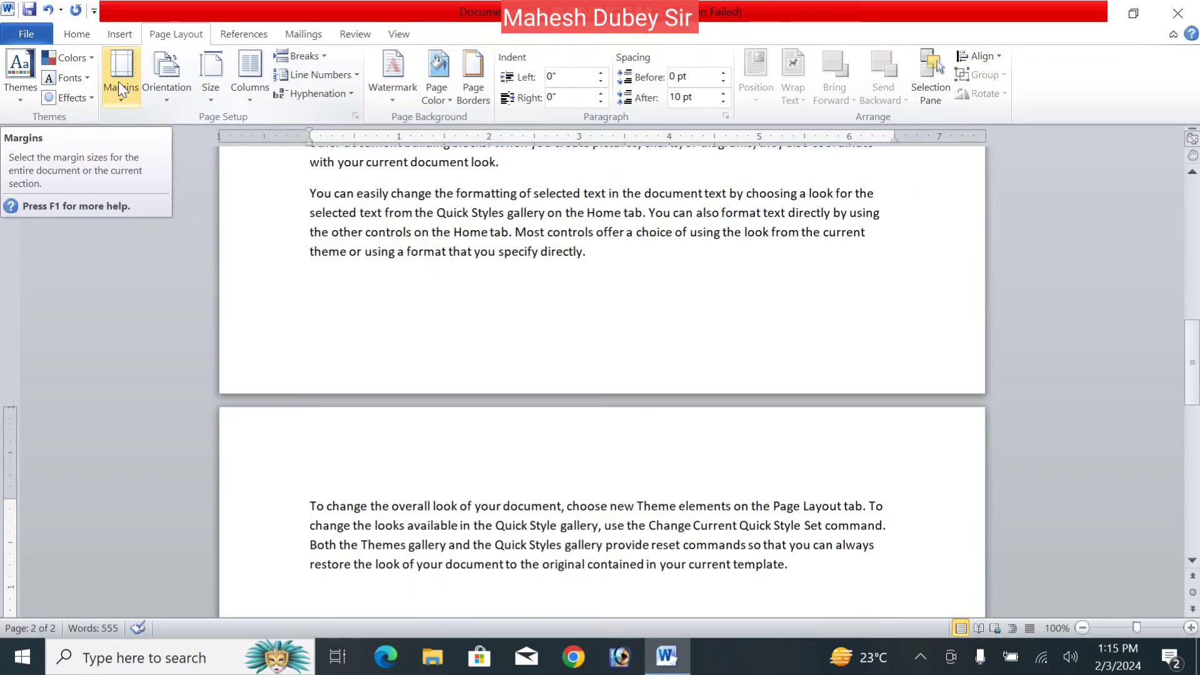
- Set top, bottom, left and right margins to 0.5 inch via Custom Margins
left_click(118, 81)
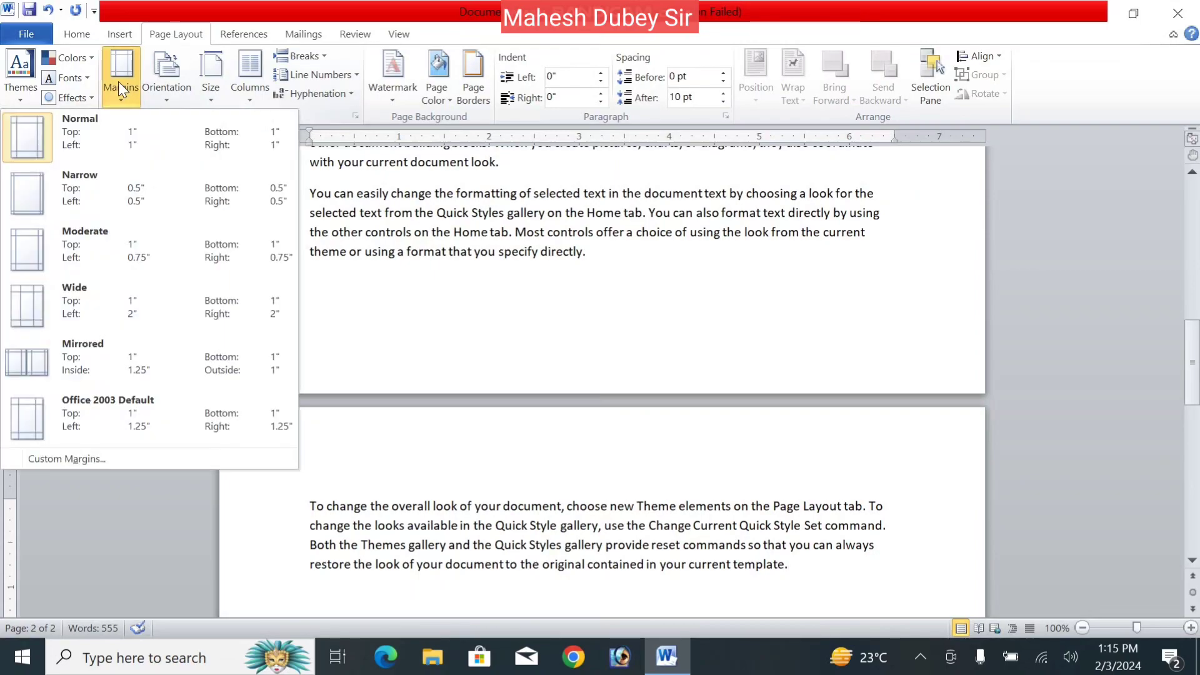
left_click(100, 458)
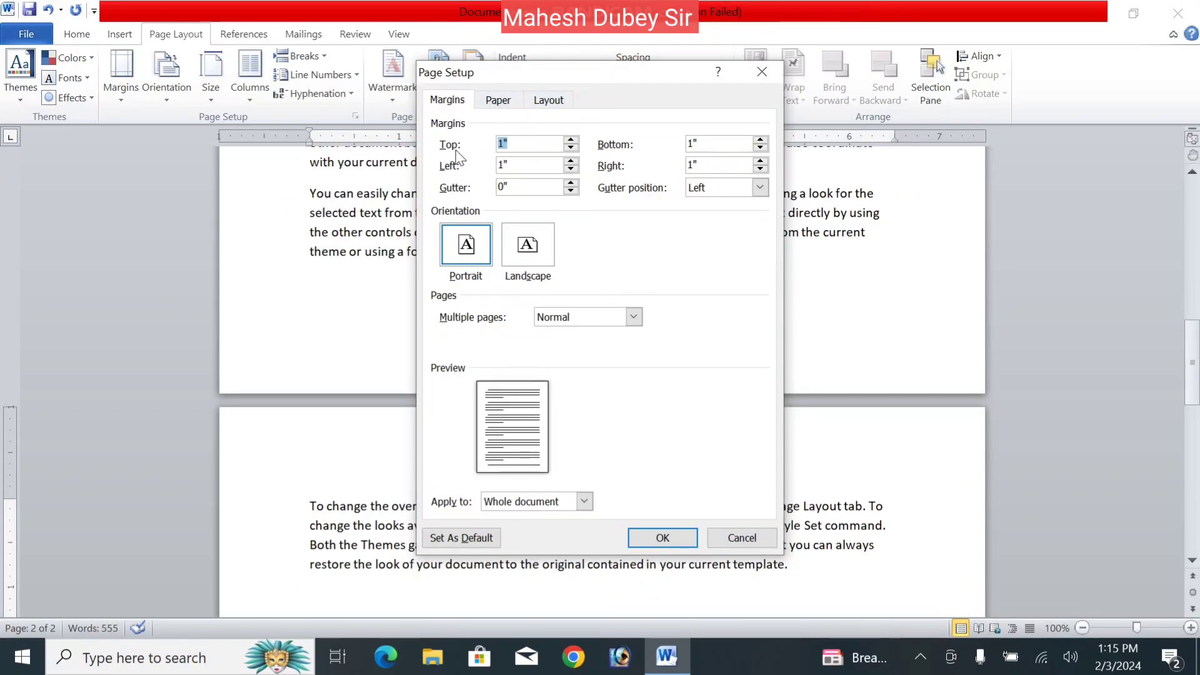
left_click(571, 148)
left_click(571, 149)
left_click(570, 148)
left_click(570, 149)
left_click(571, 149)
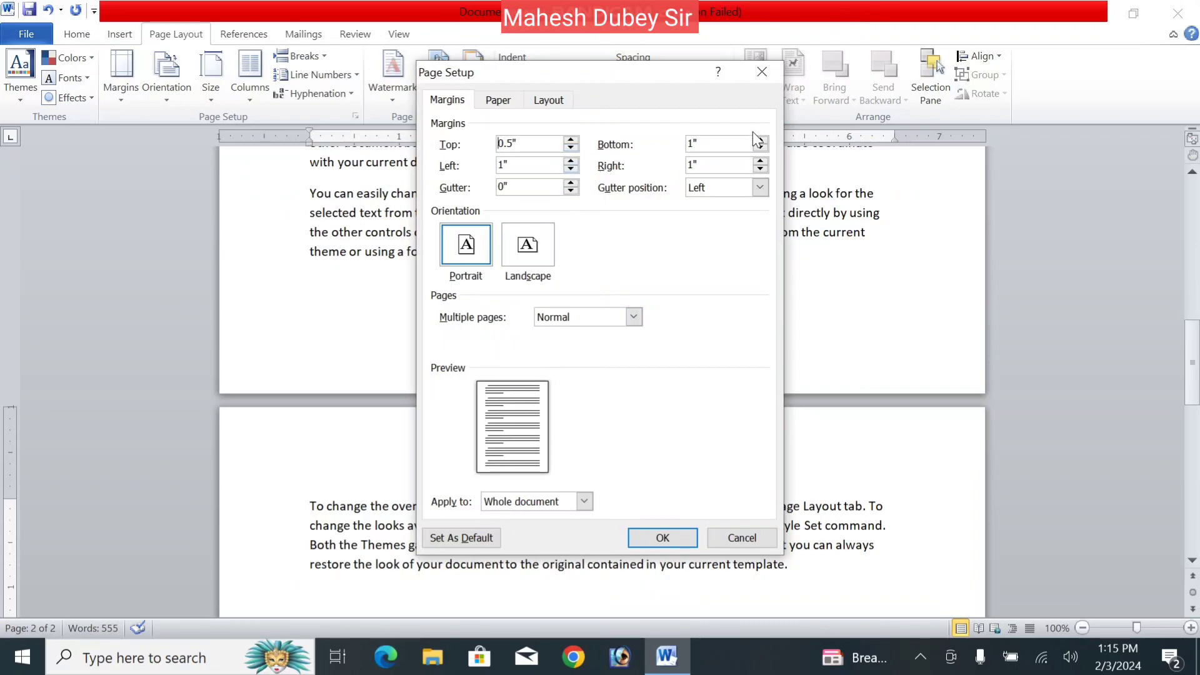
left_click(760, 148)
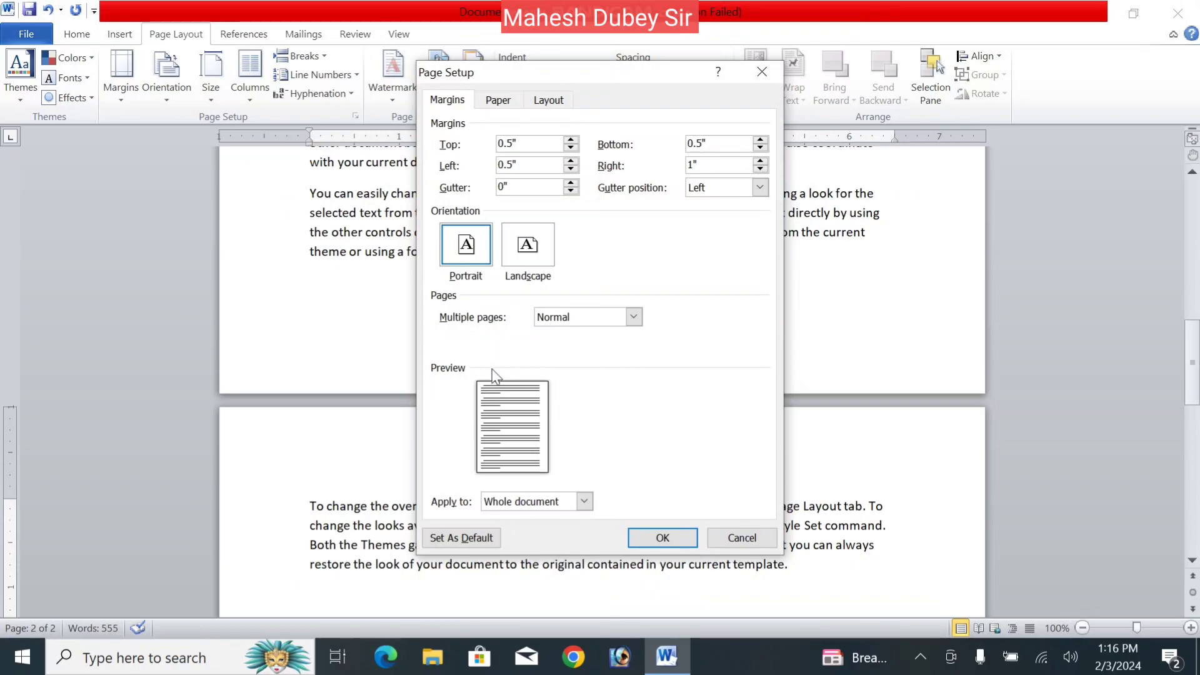
left_click(761, 169)
left_click(761, 169)
left_click(761, 169)
left_click(663, 539)
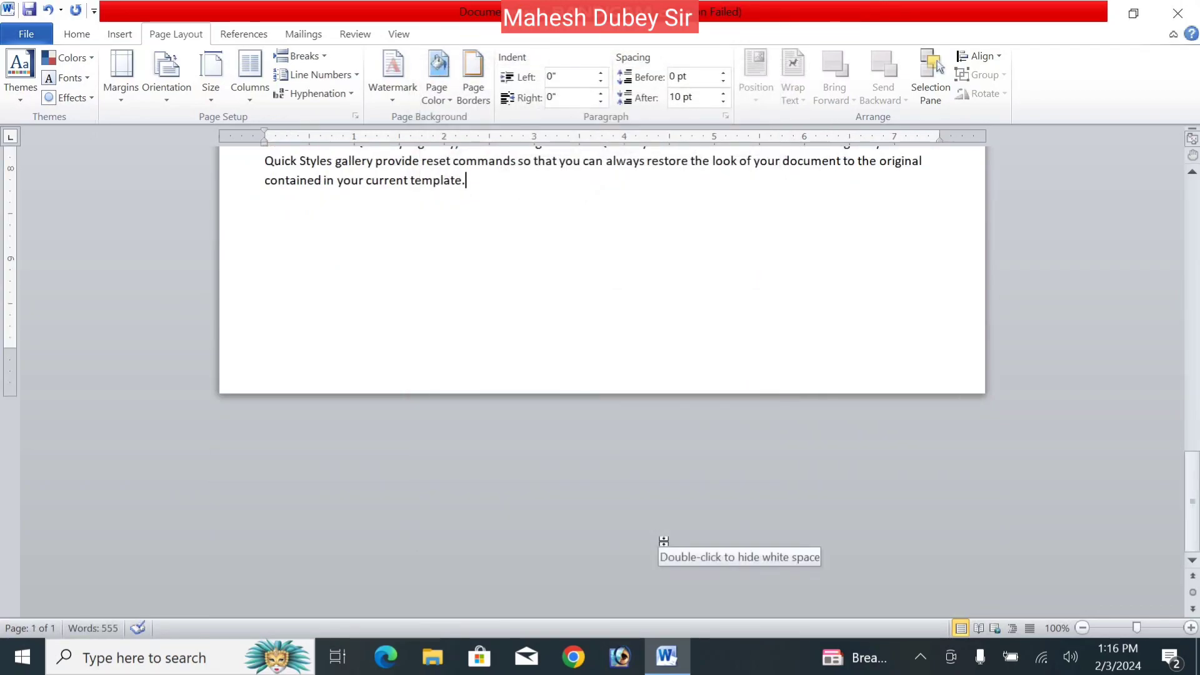
left_click(1193, 174)
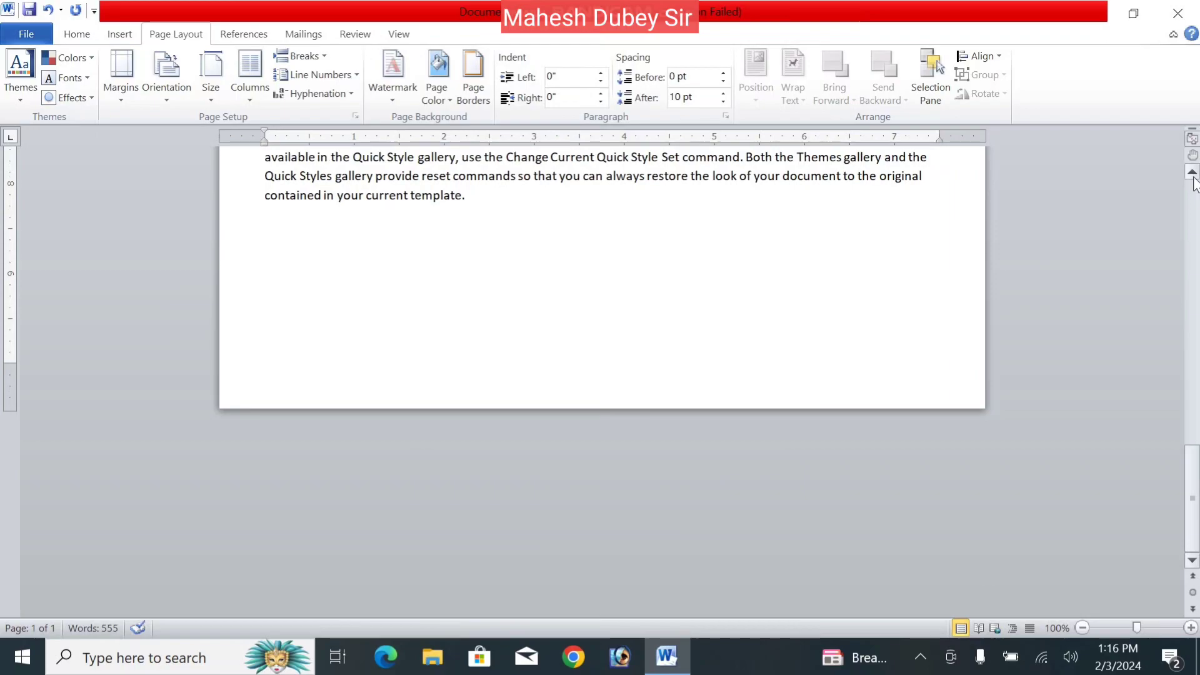
scroll(1193, 181, "up", 10)
- Raise the gutter to 0.5 inch with the gutter positioned on the left
scroll(1194, 183, "up", 5)
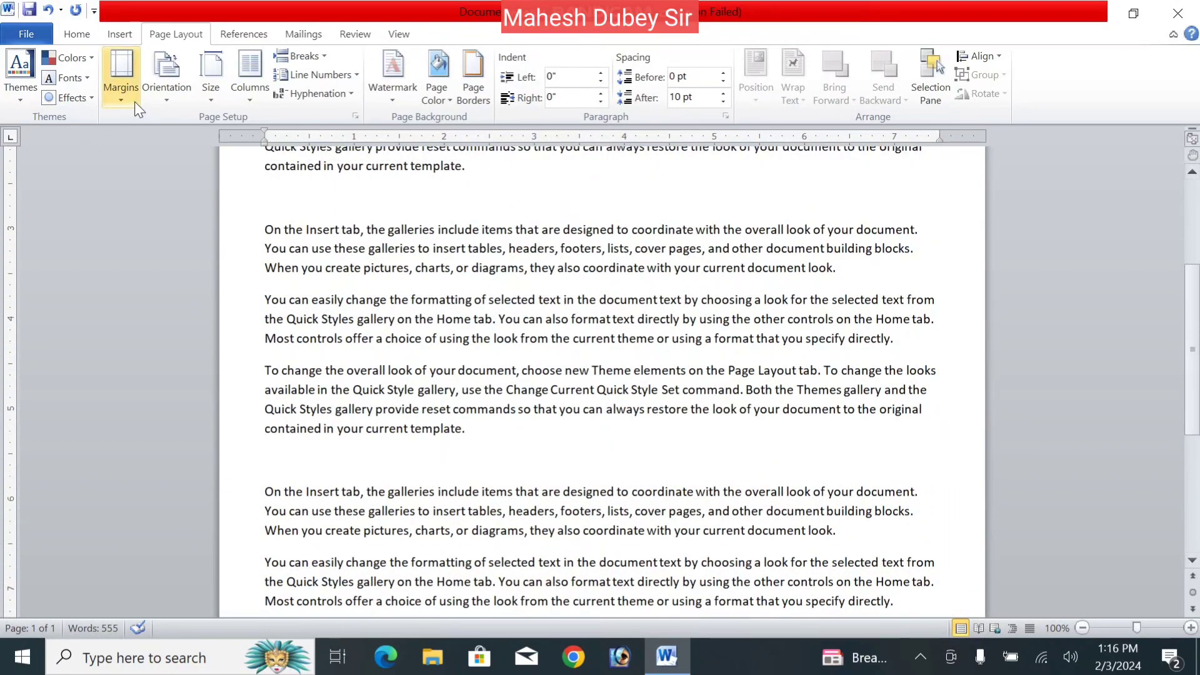
left_click(134, 99)
left_click(91, 518)
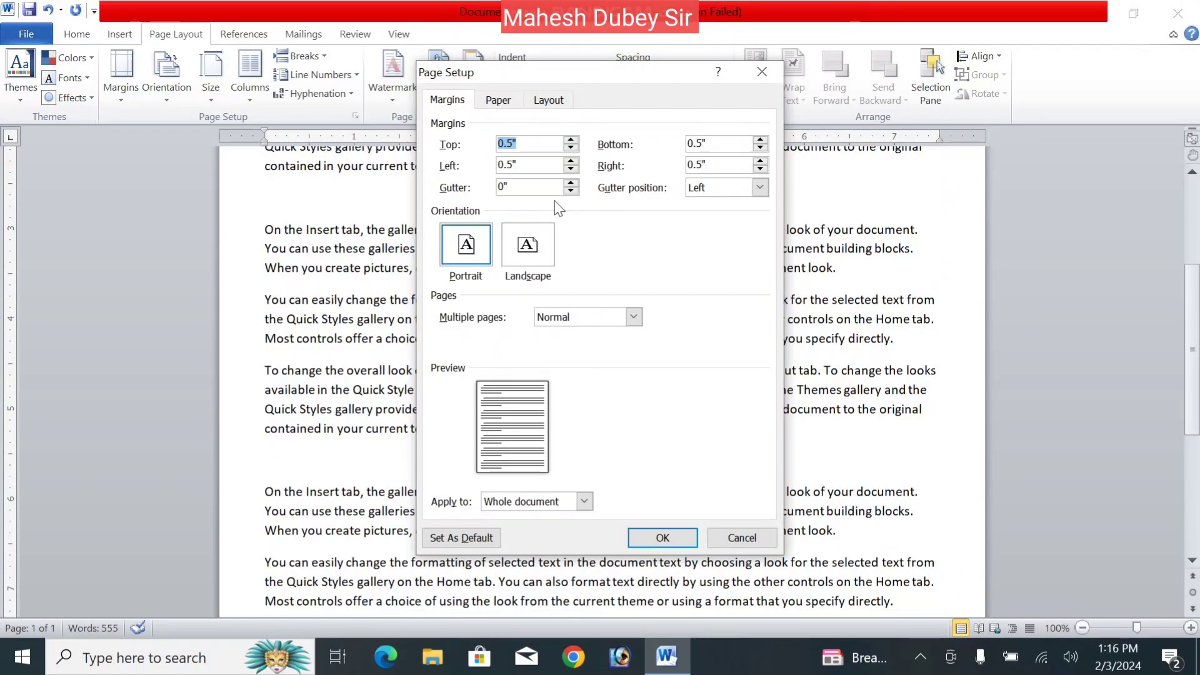
left_click(728, 191)
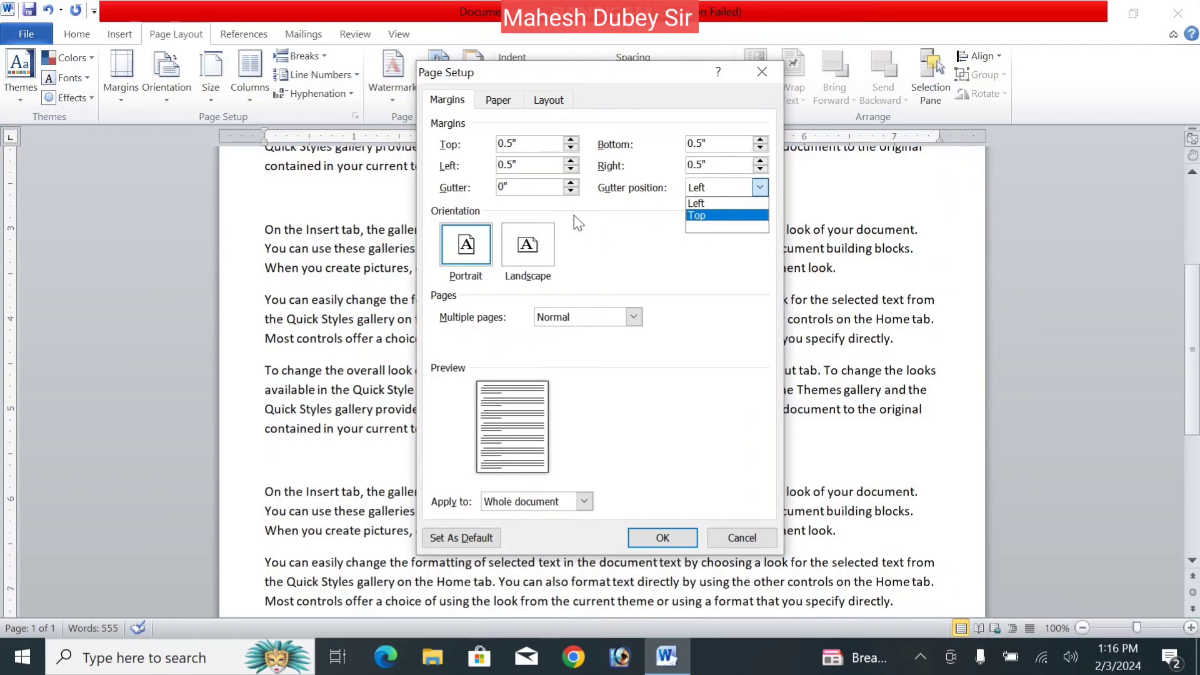
left_click(558, 203)
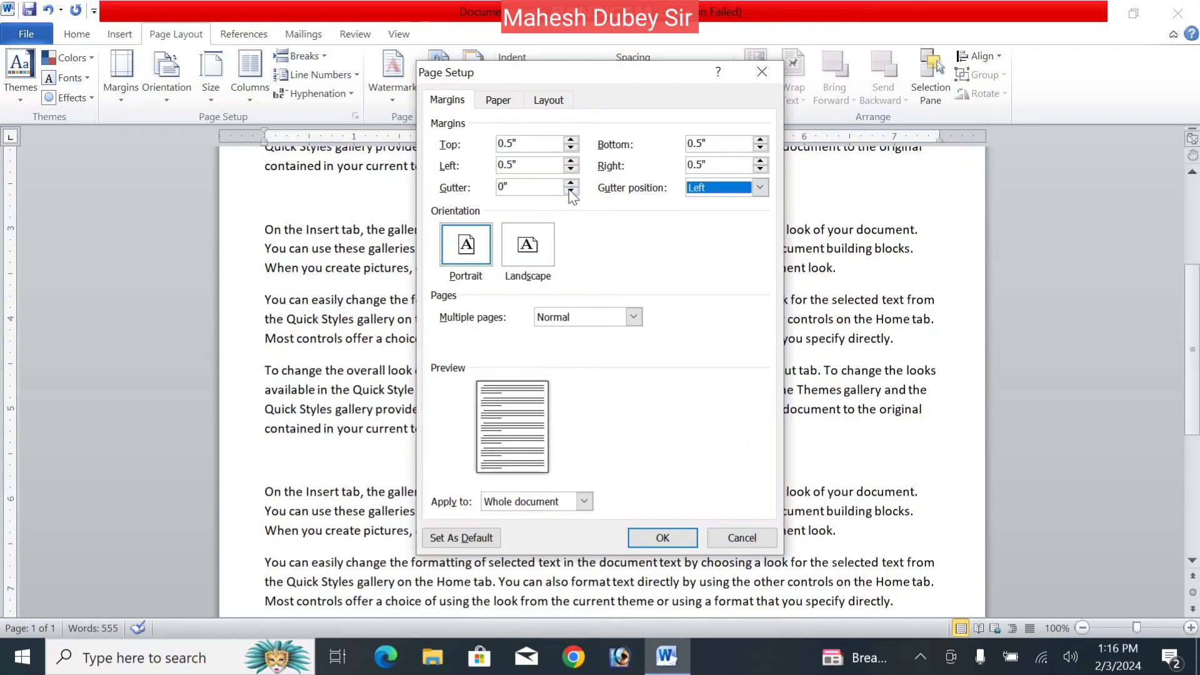
left_click(570, 183)
left_click(570, 183)
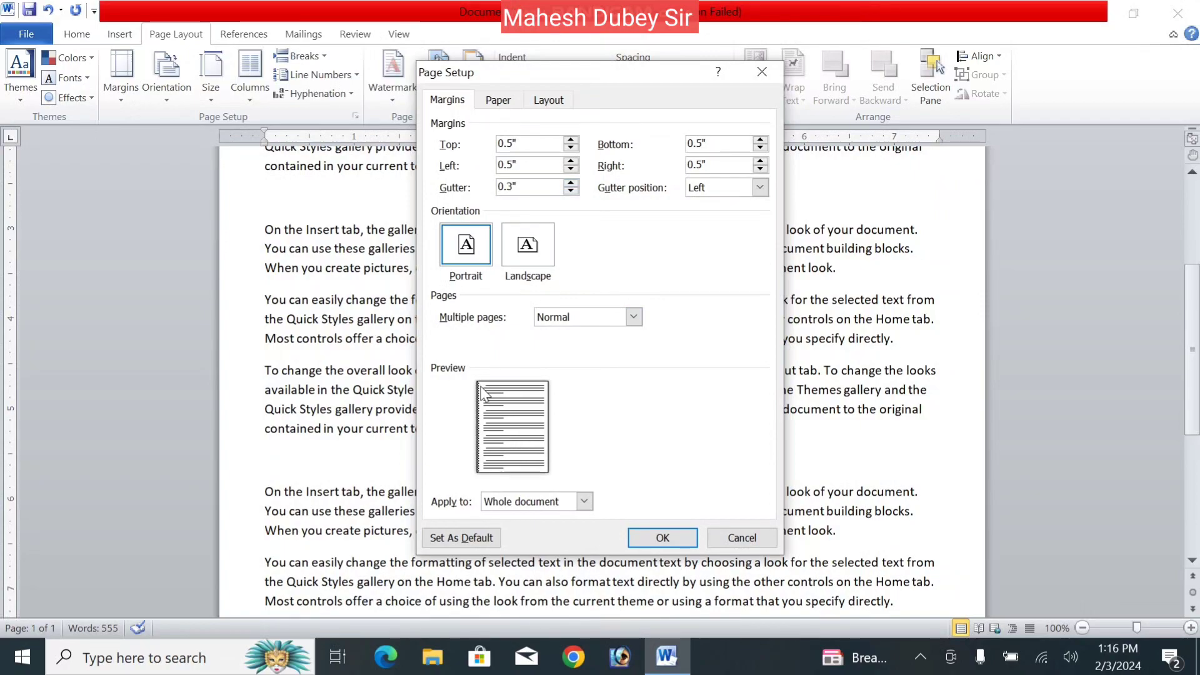
left_click(570, 183)
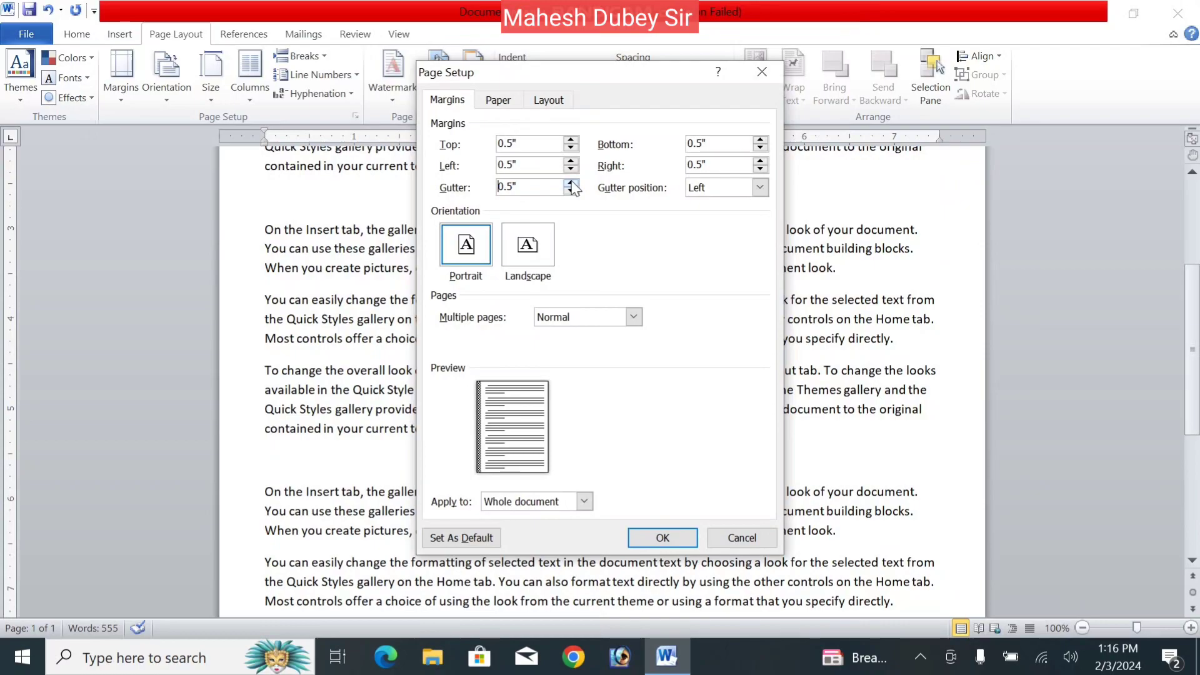
- Briefly try a top gutter position, return it to Left, and apply the margins
left_click(759, 189)
left_click(734, 215)
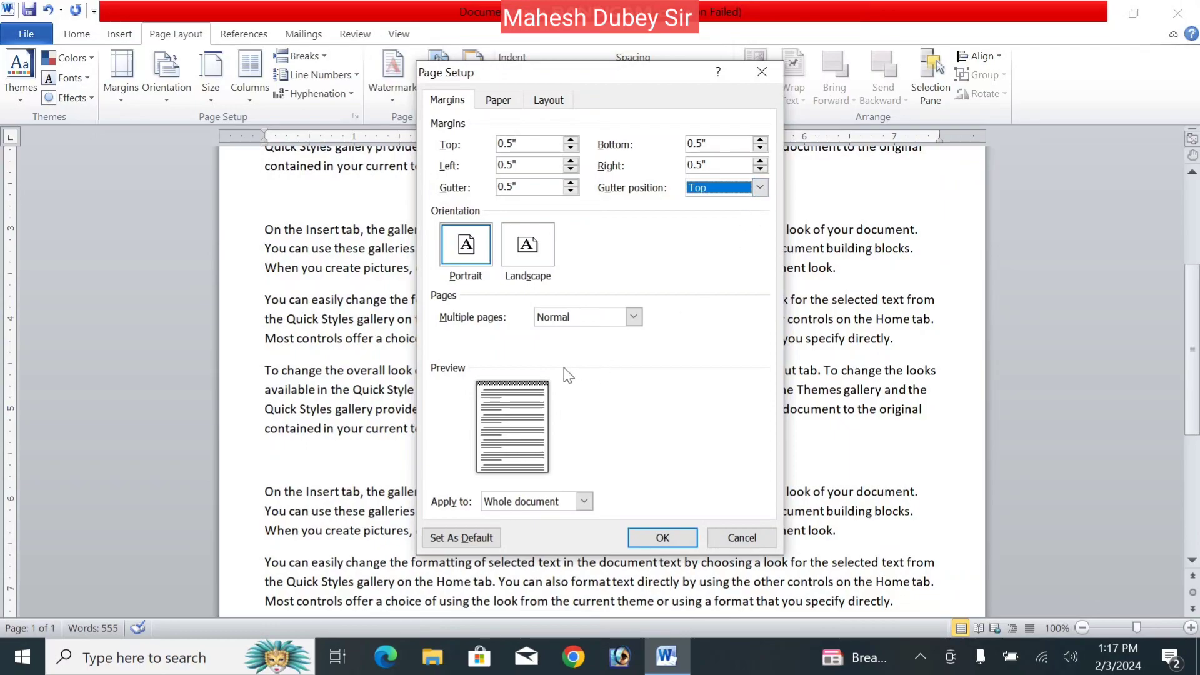
left_click(760, 188)
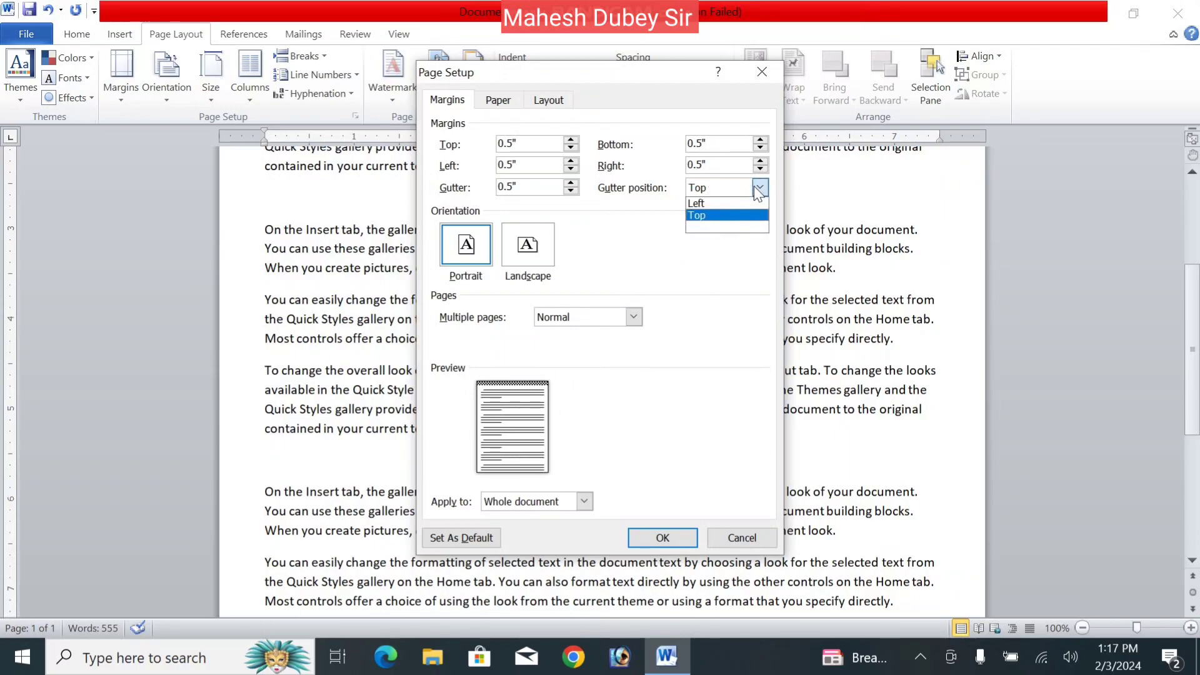
left_click(699, 204)
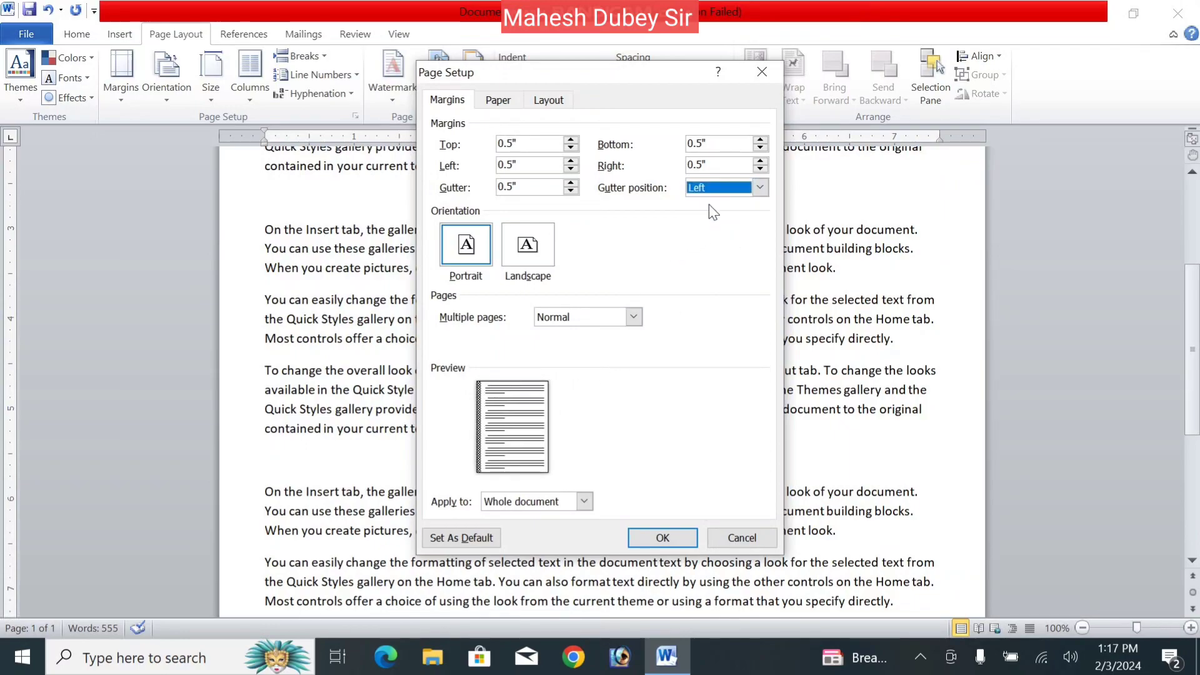
left_click(662, 538)
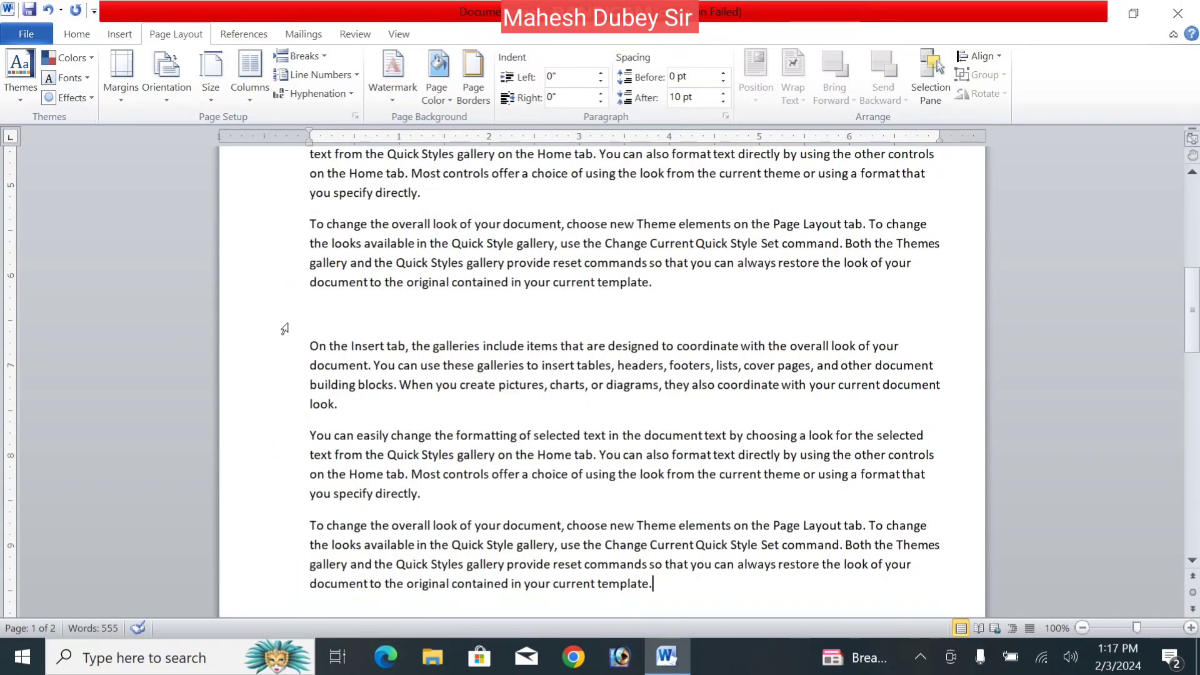
- Set the page orientation to Landscape in the Custom Margins dialog and apply it
left_click(124, 99)
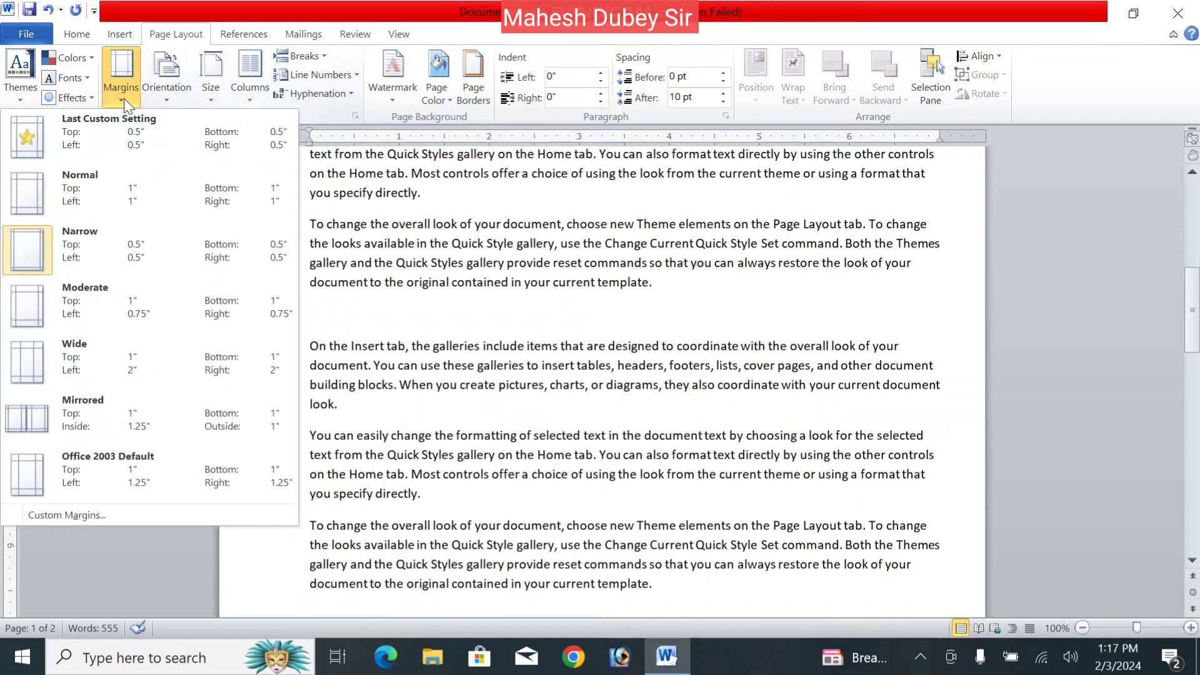
left_click(105, 523)
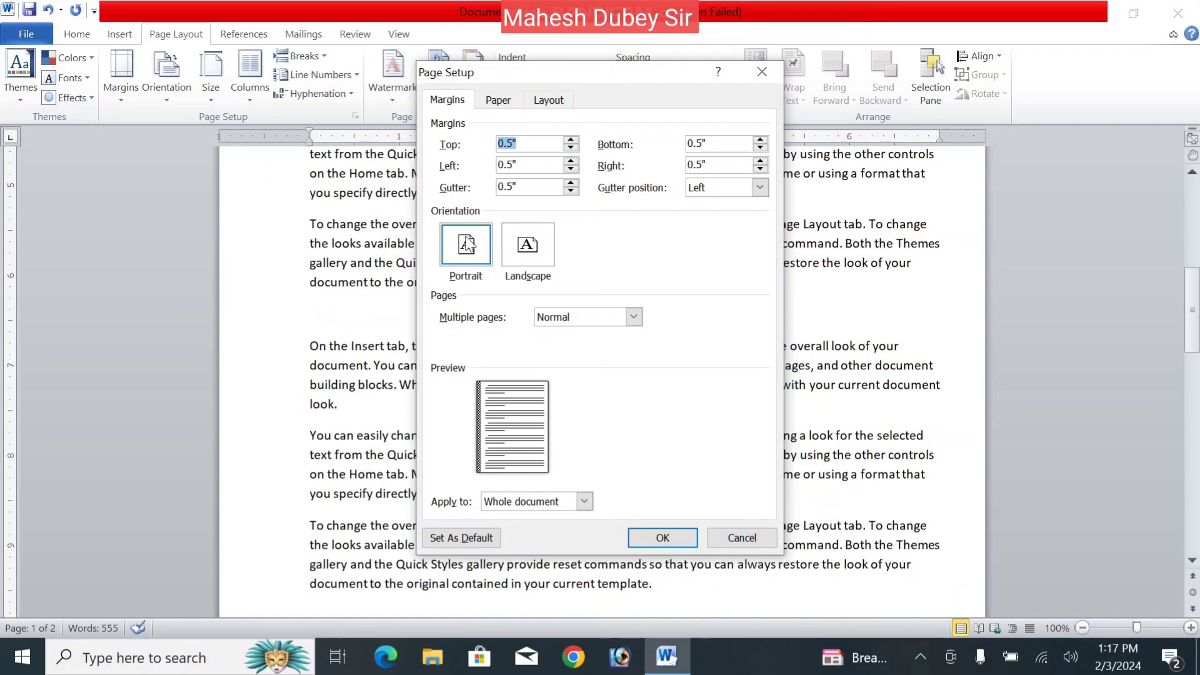
left_click(544, 255)
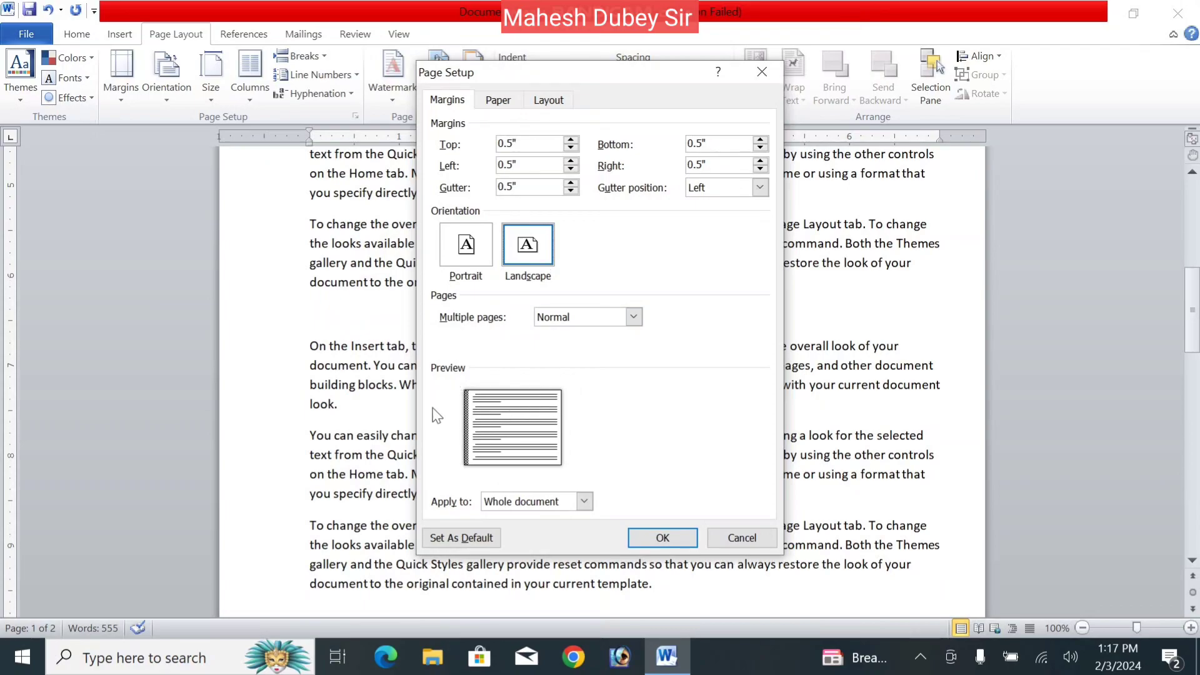
left_click(465, 262)
left_click(531, 262)
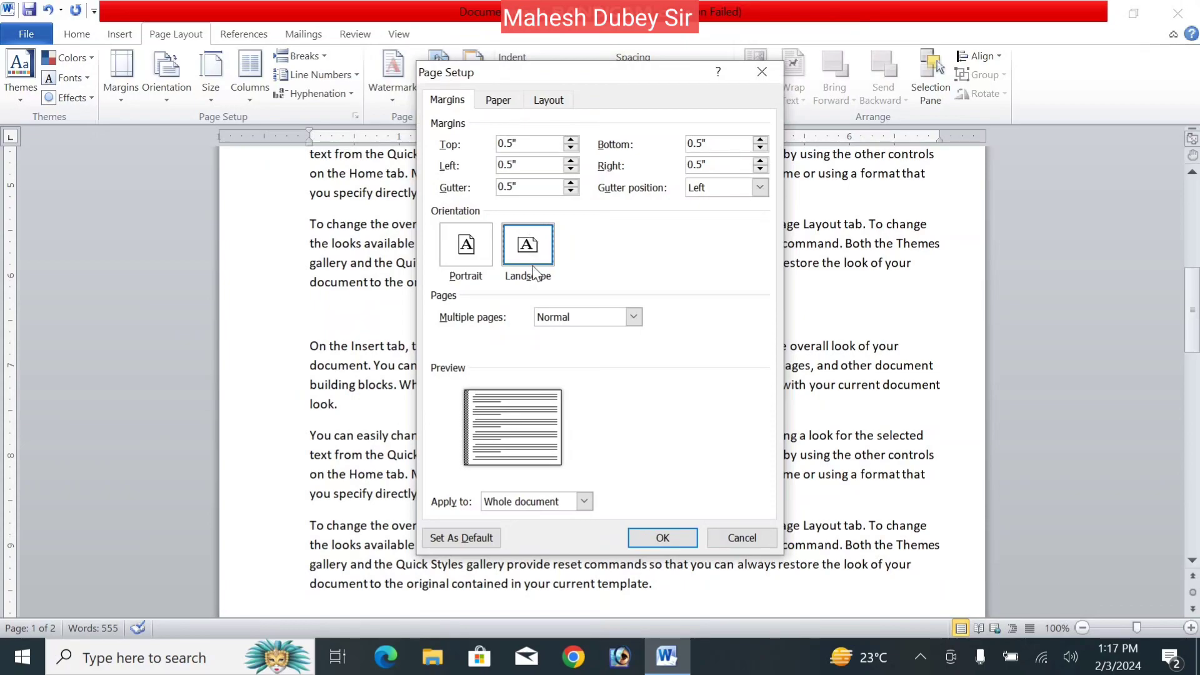
left_click(629, 535)
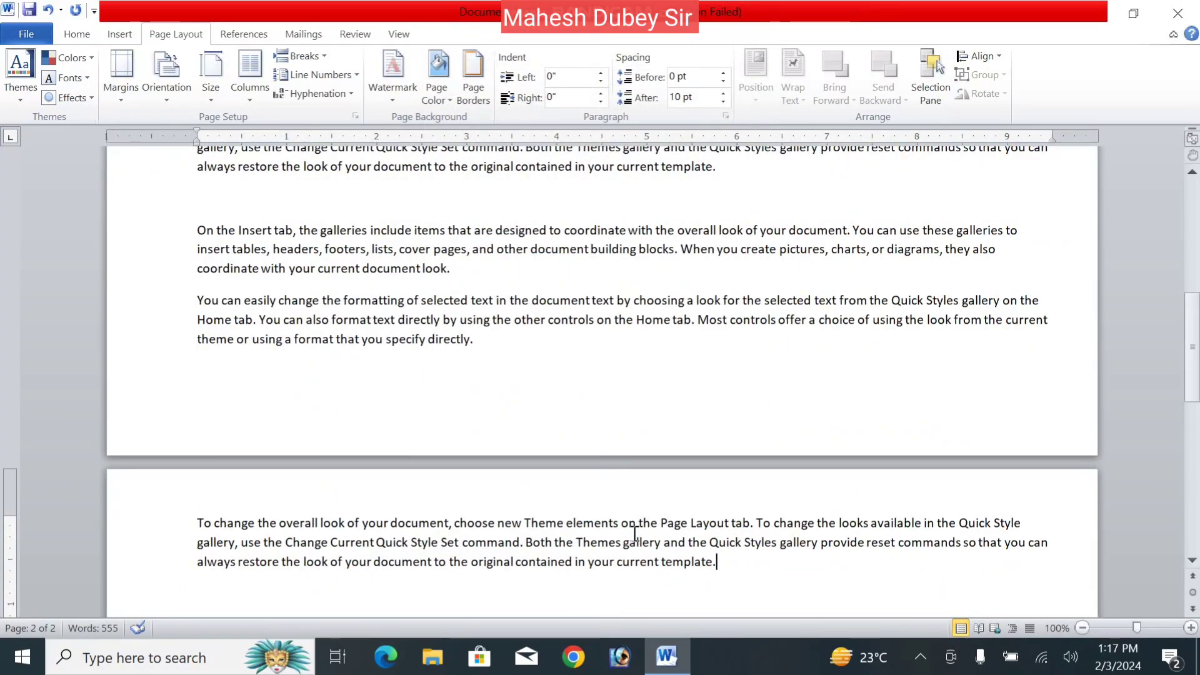
- Reduce the gutter to 0" in Page Setup, leaving only the 0.5-inch margins
left_click(125, 99)
left_click(115, 203)
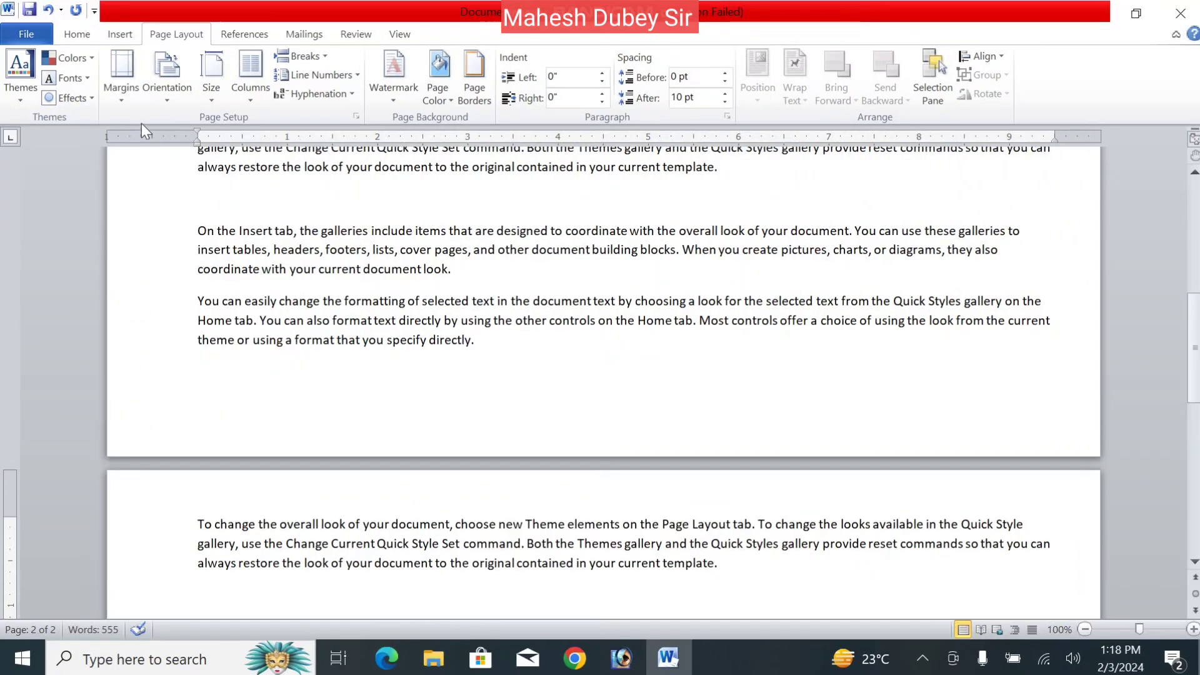
left_click(119, 100)
left_click(100, 516)
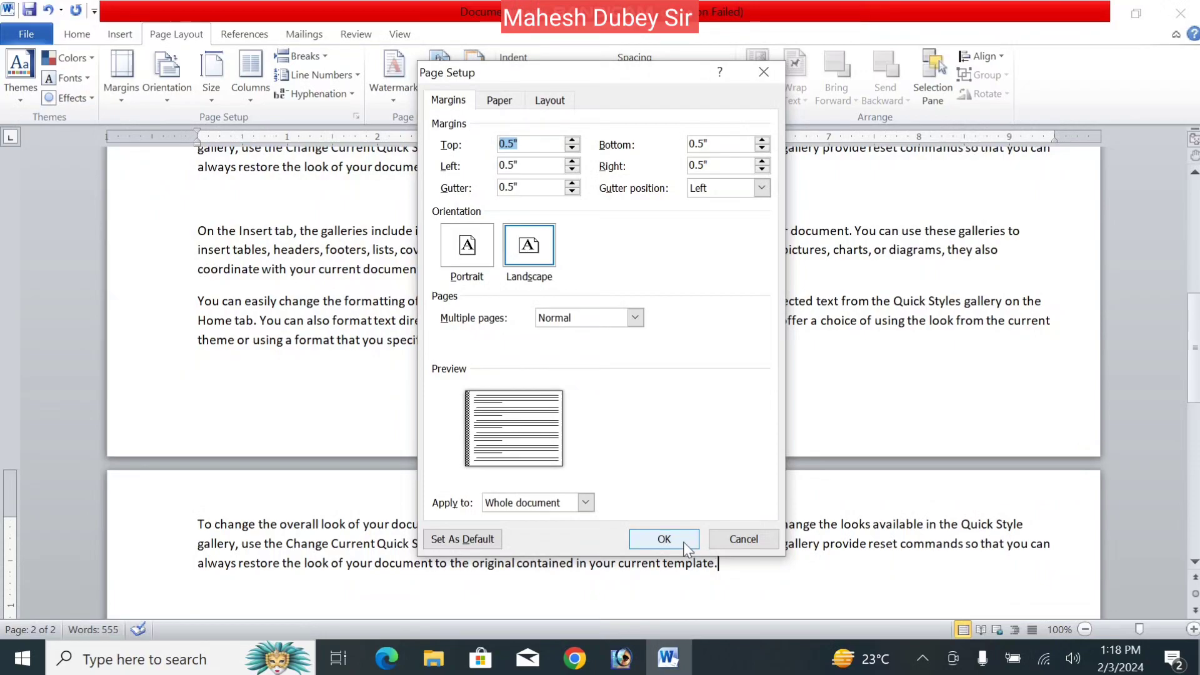
left_click(571, 191)
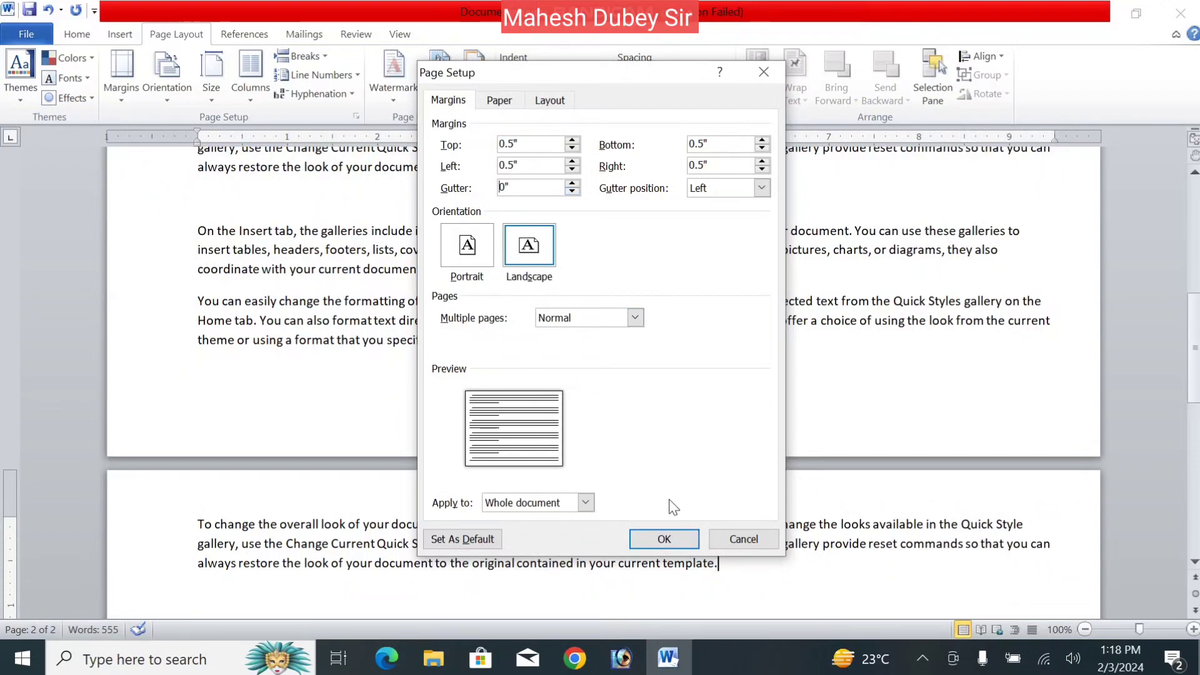
left_click(663, 538)
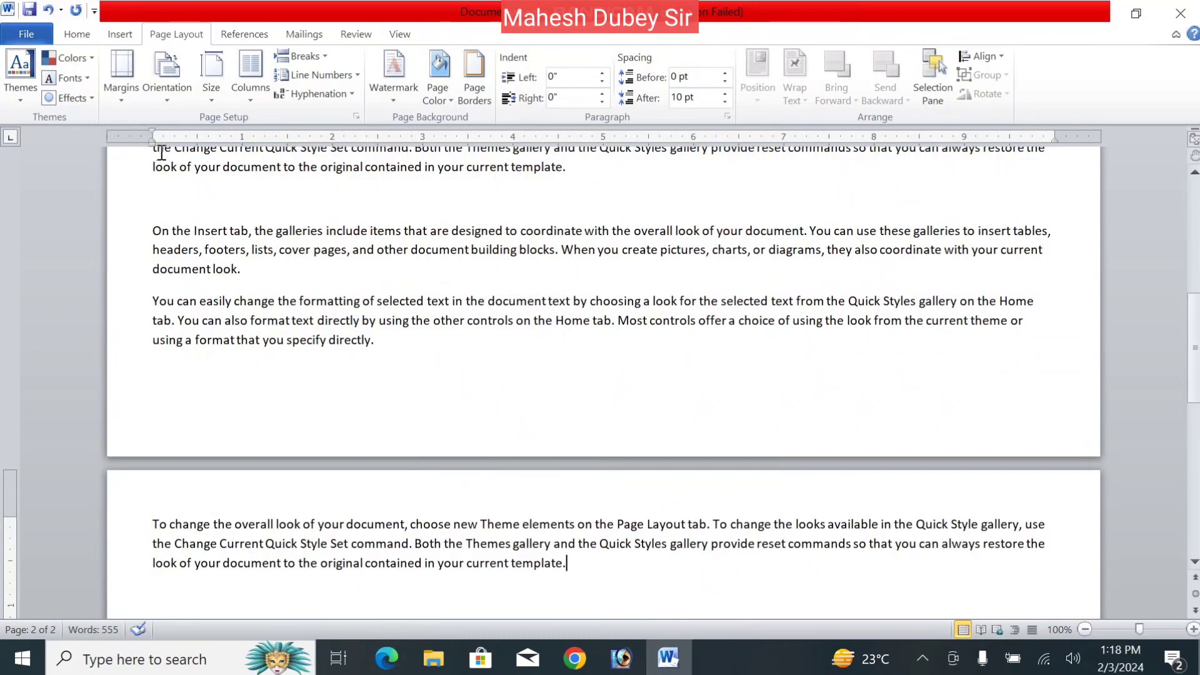
left_click(114, 100)
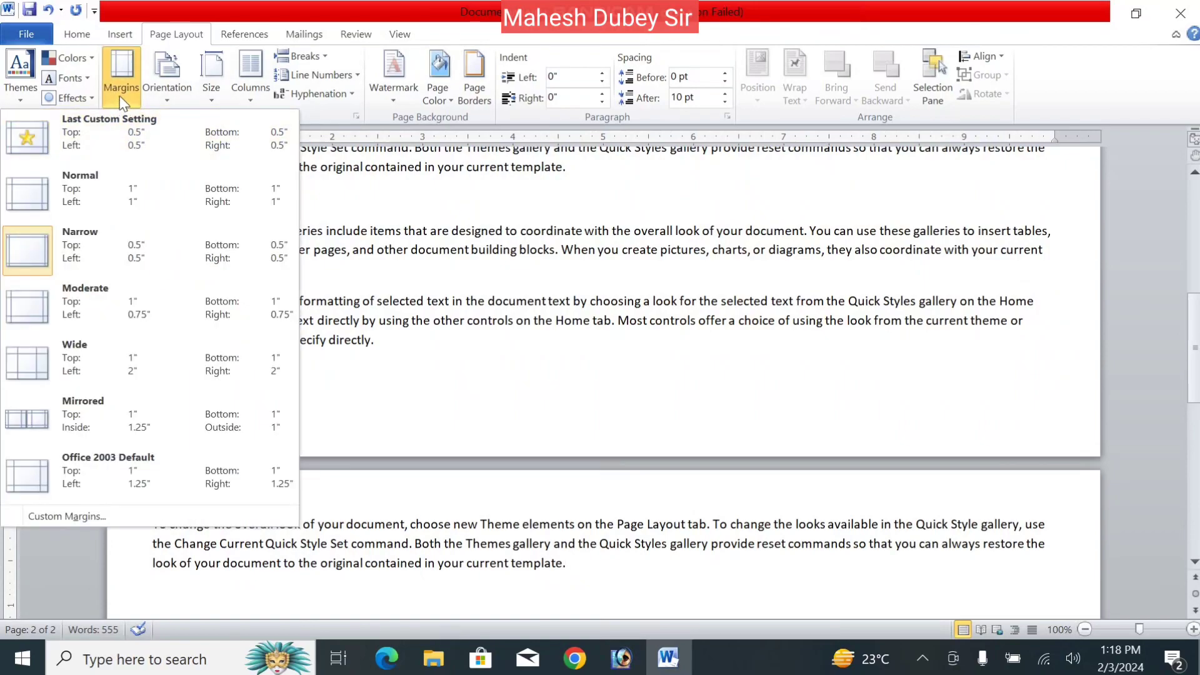
- Keep Landscape and set Multiple pages to '2 pages per sheet' in Page Setup
left_click(65, 515)
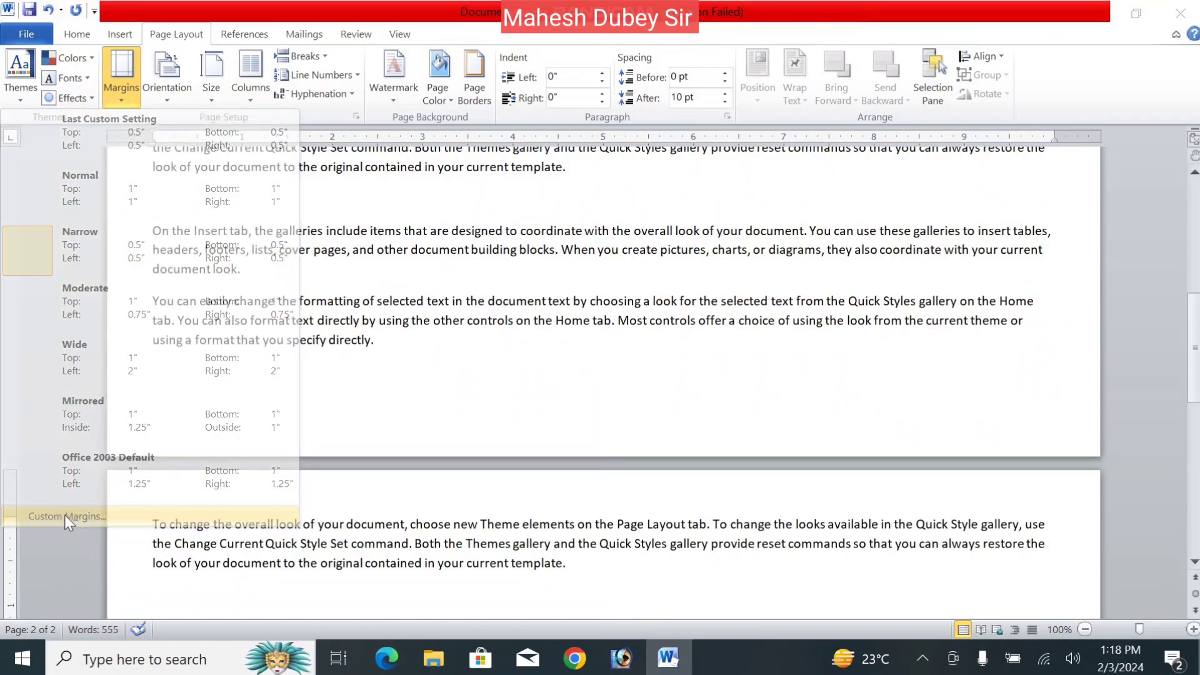
left_click(519, 262)
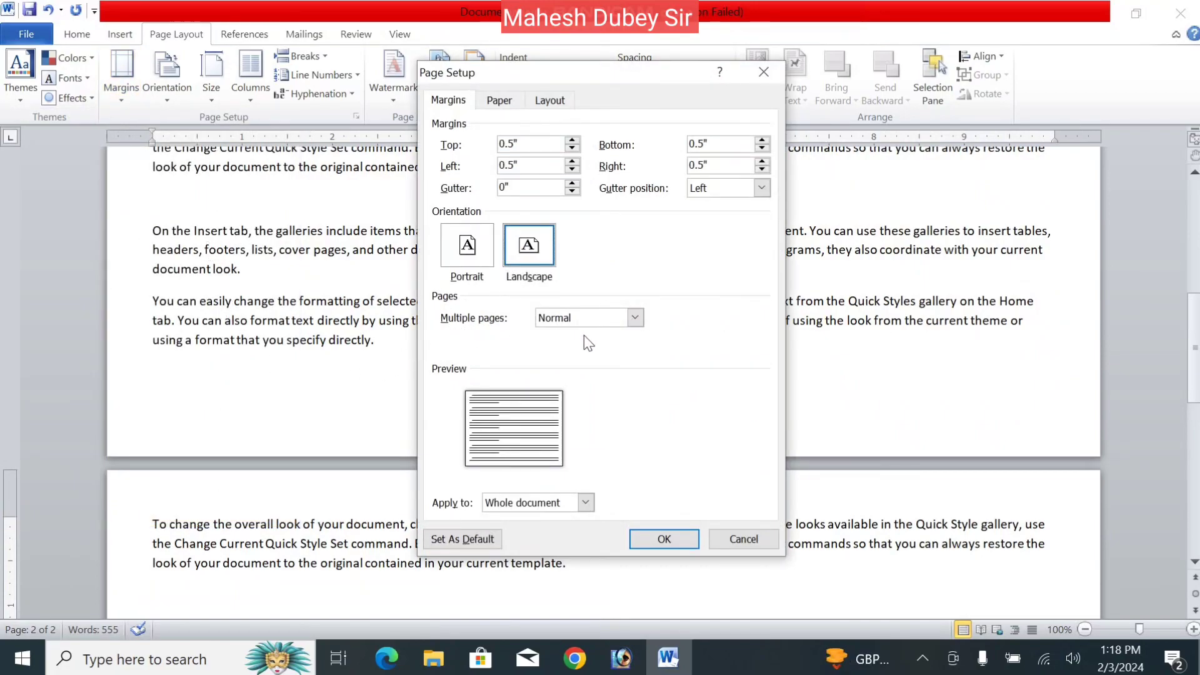
left_click(599, 322)
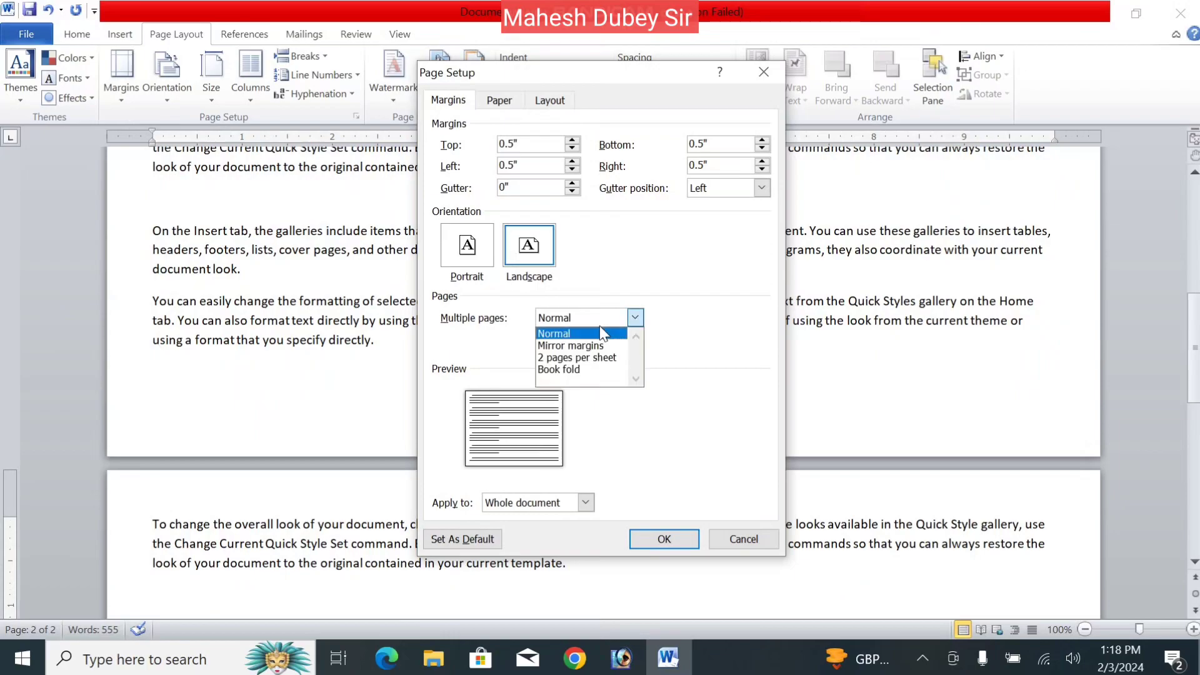
left_click(602, 360)
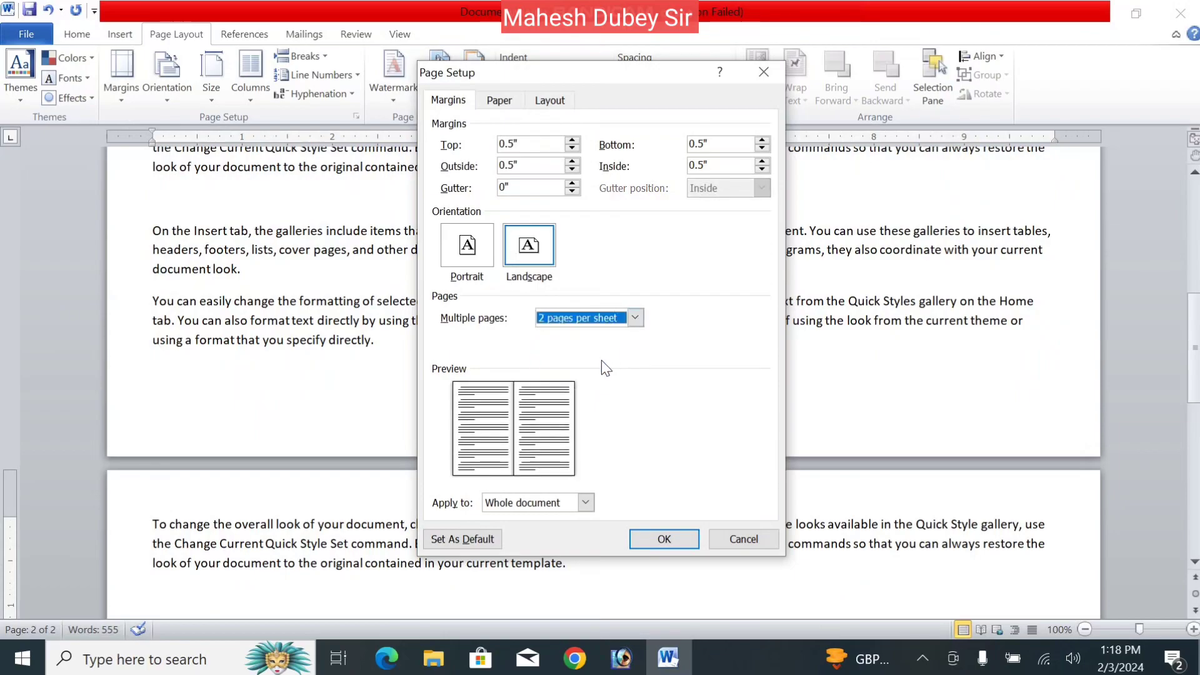
left_click(663, 540)
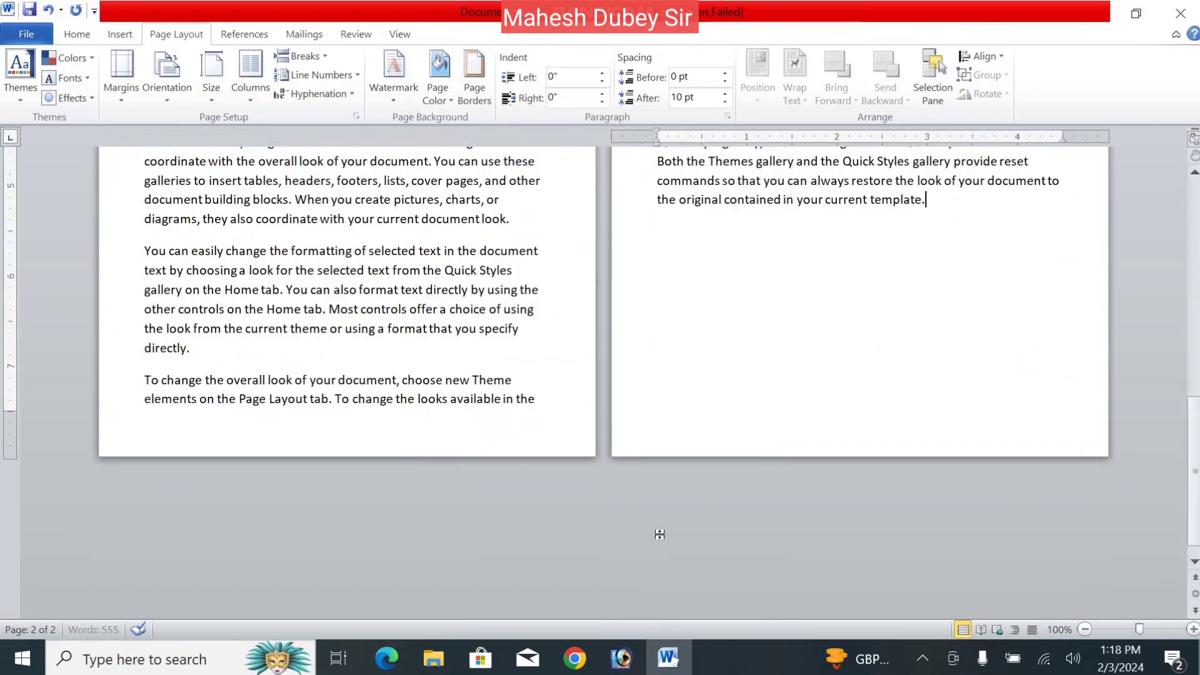
left_click_drag(1192, 446, 1192, 188)
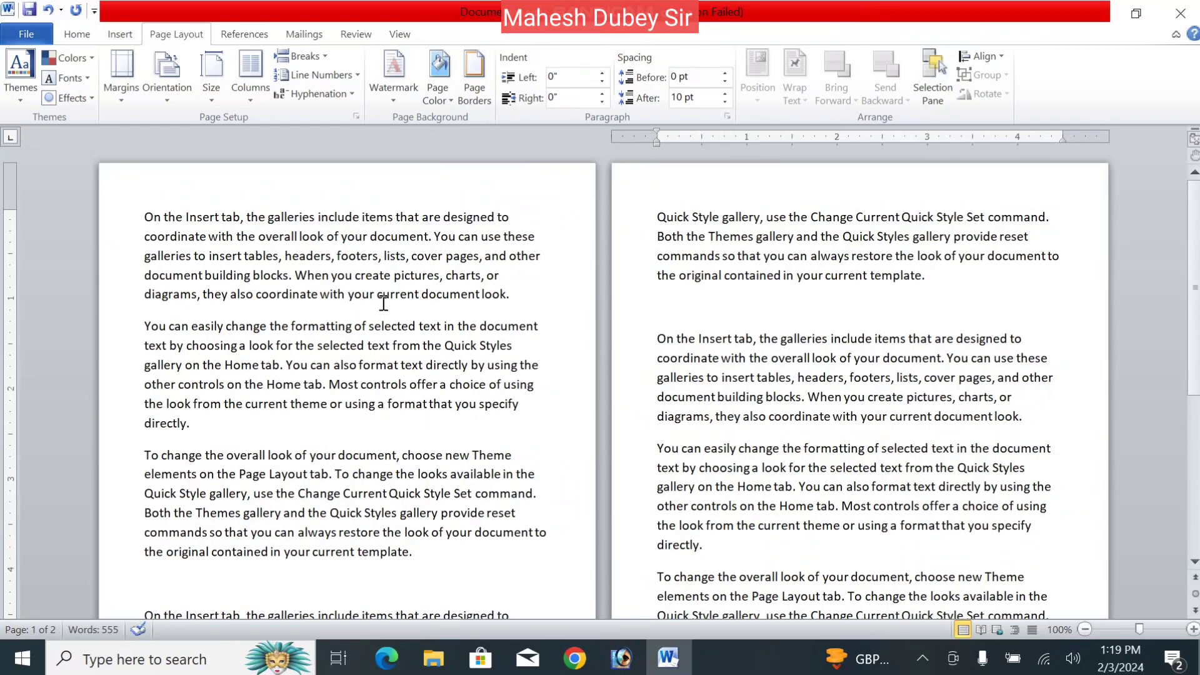
- Select the whole document and justify all the text with Ctrl+J
key("ctrl+a")
key("ctrl+j")
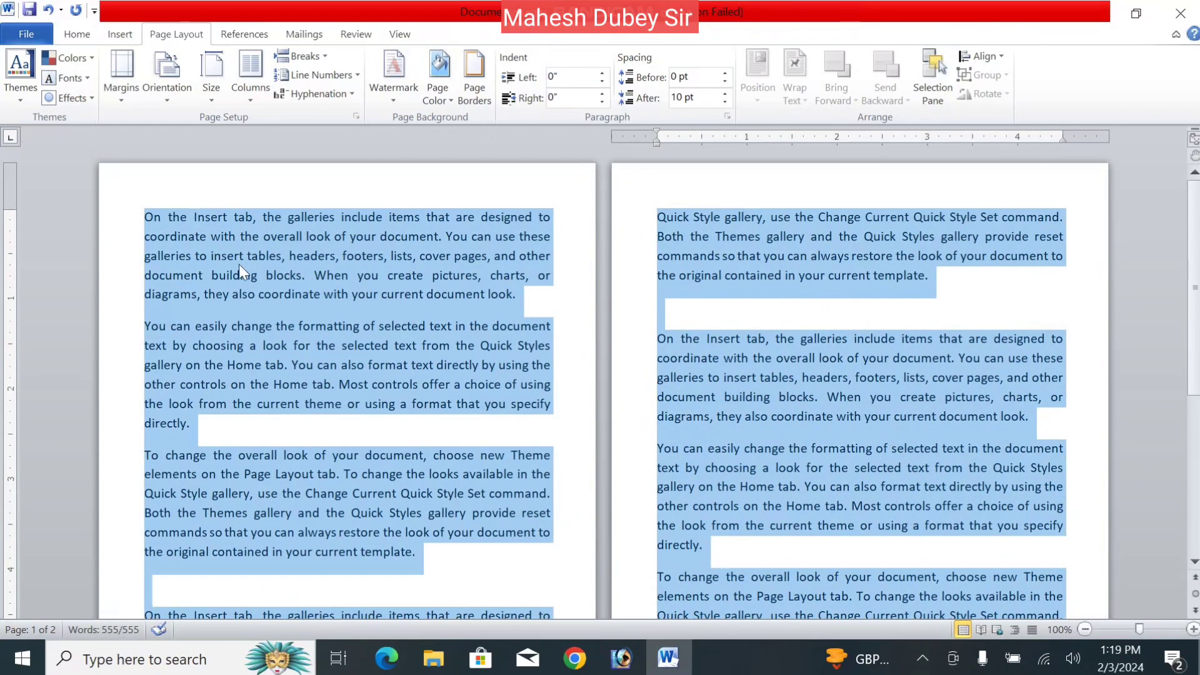
left_click(378, 327)
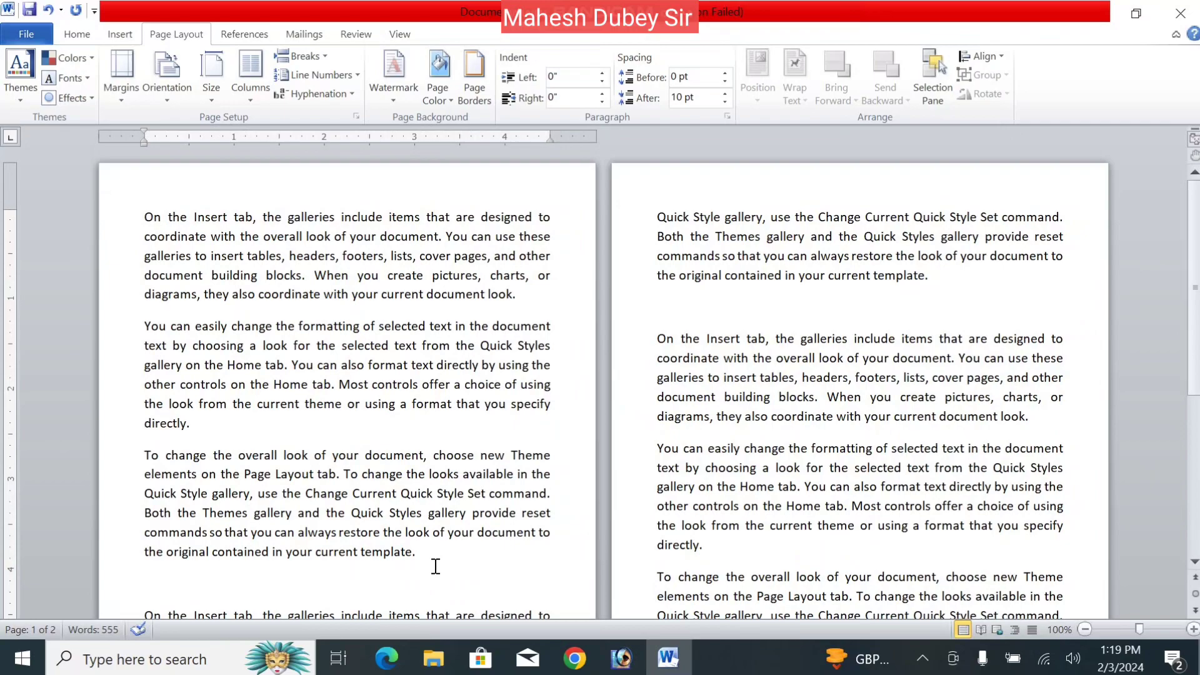
- Delete the empty paragraphs after 'template.' on pages 1 and 2
key("Delete")
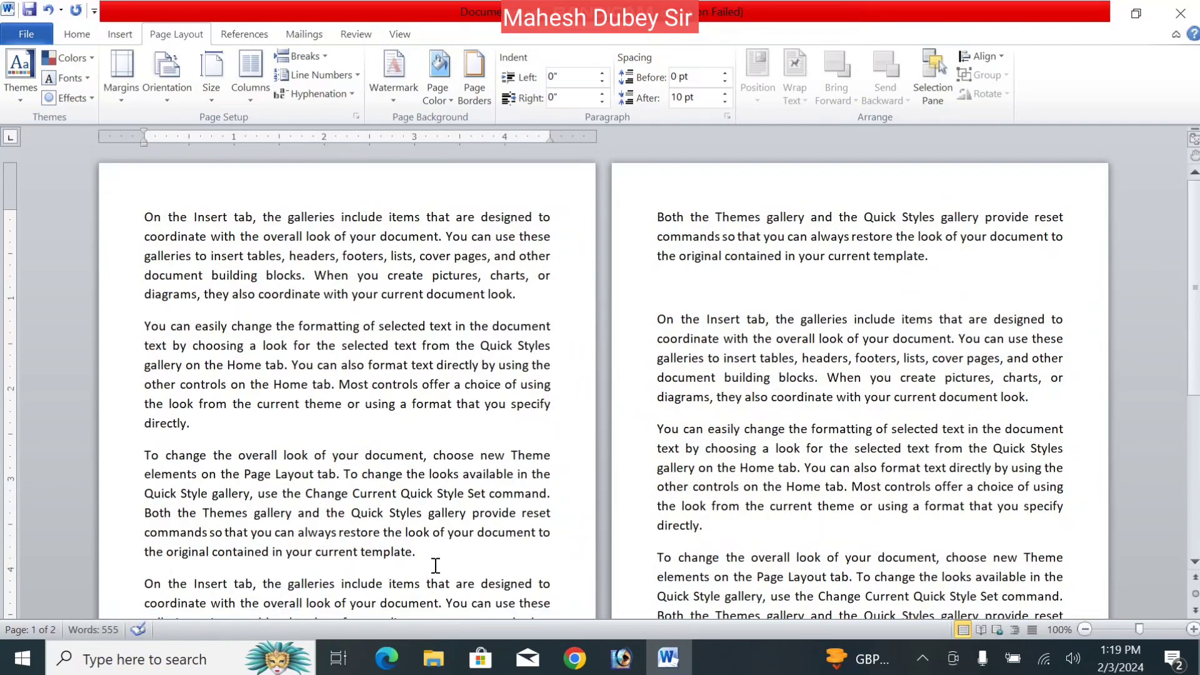
left_click(934, 262)
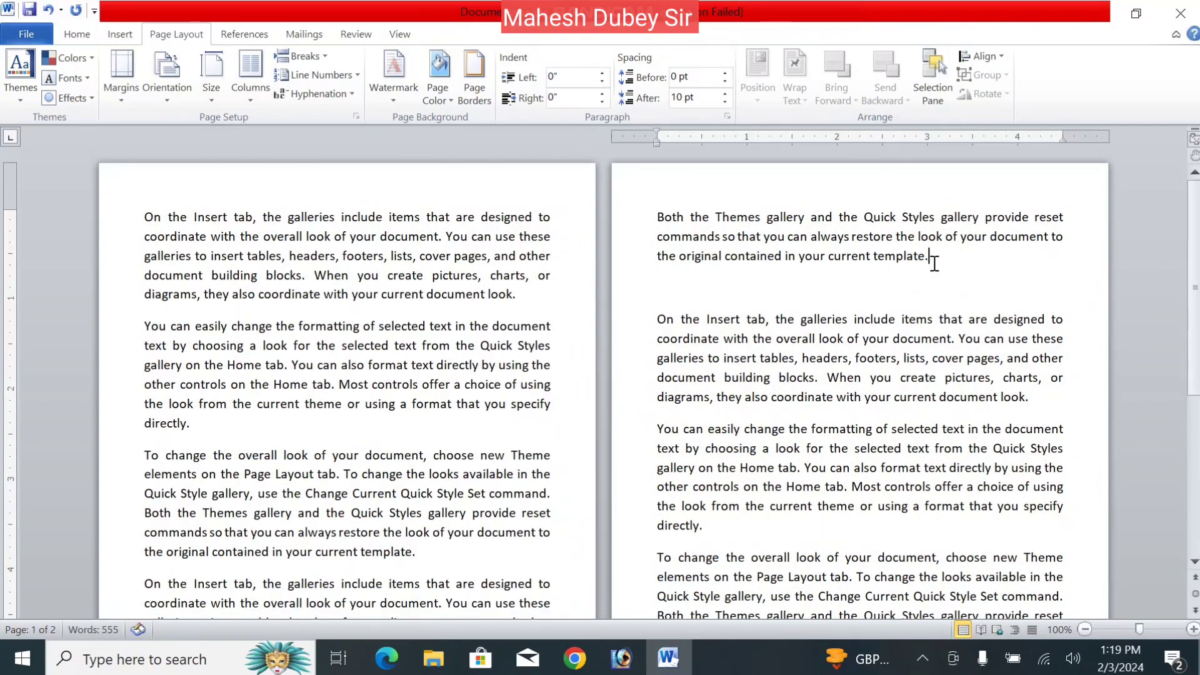
key("Delete")
left_click_drag(1193, 348, 1158, 560)
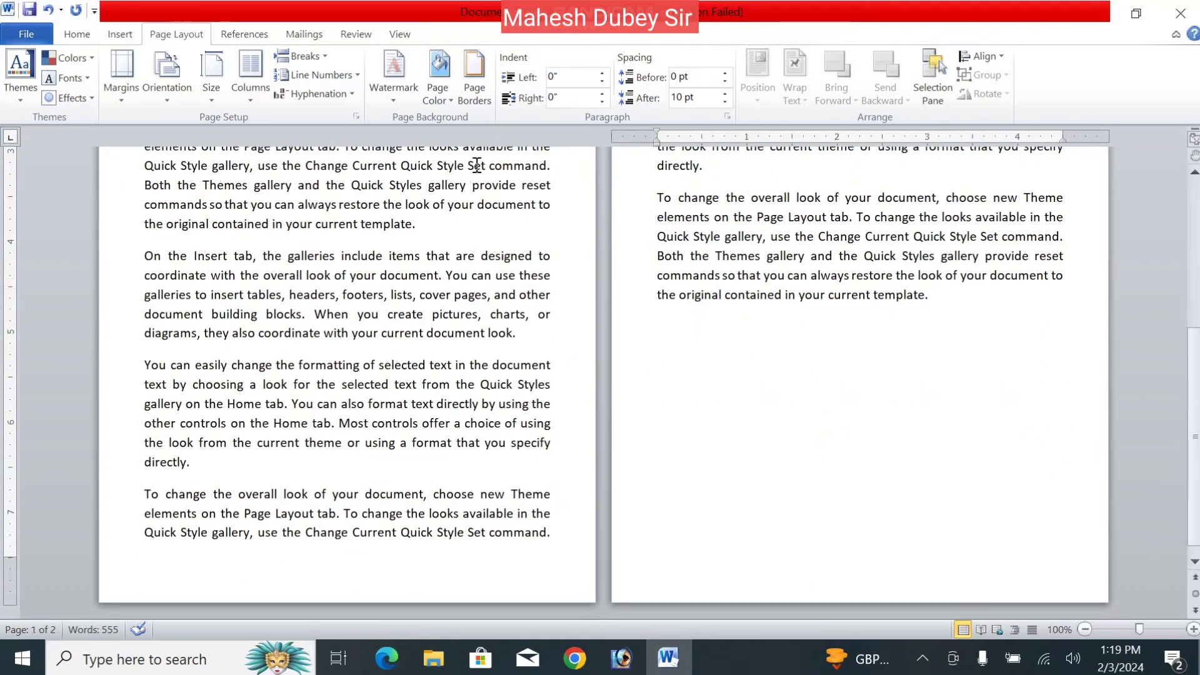
- Reset Multiple pages to Normal, switch to Portrait, then choose Mirror margins and apply
left_click(134, 81)
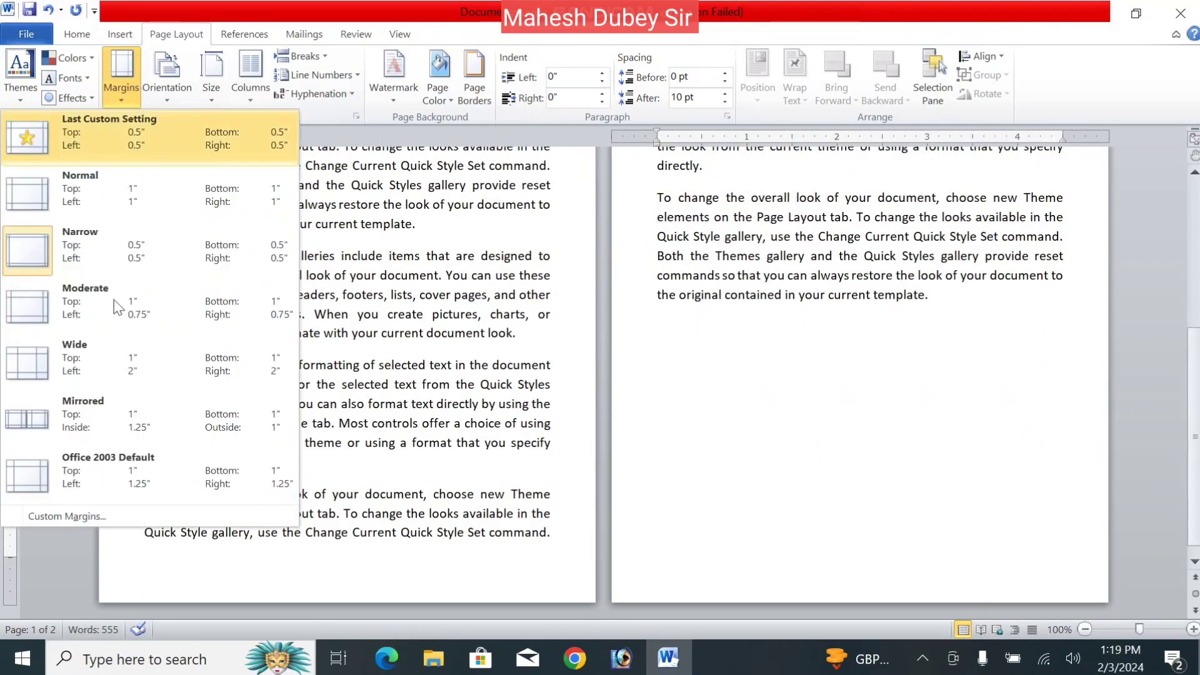
left_click(94, 514)
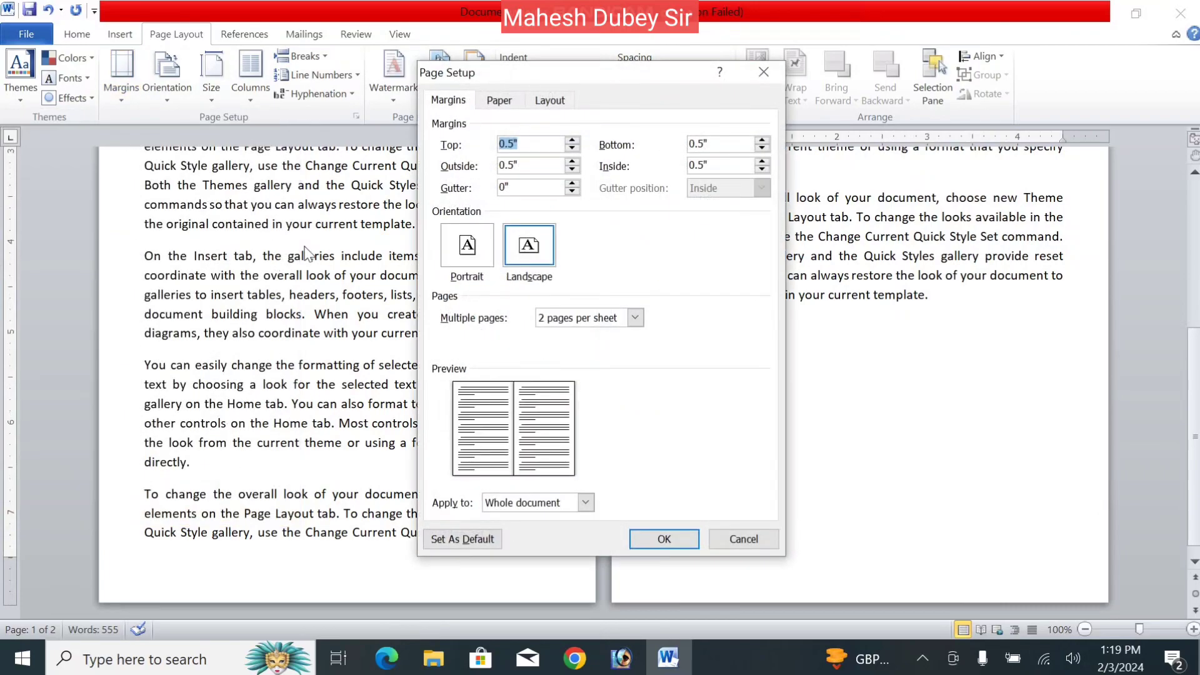
left_click(529, 247)
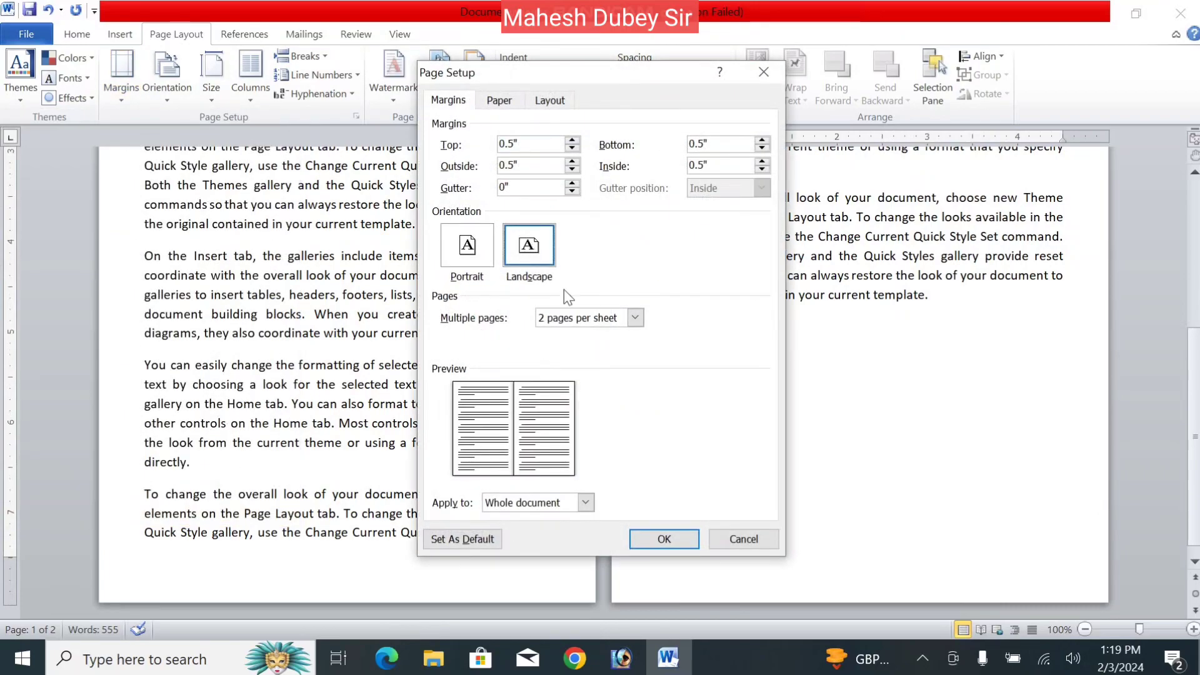
left_click(579, 320)
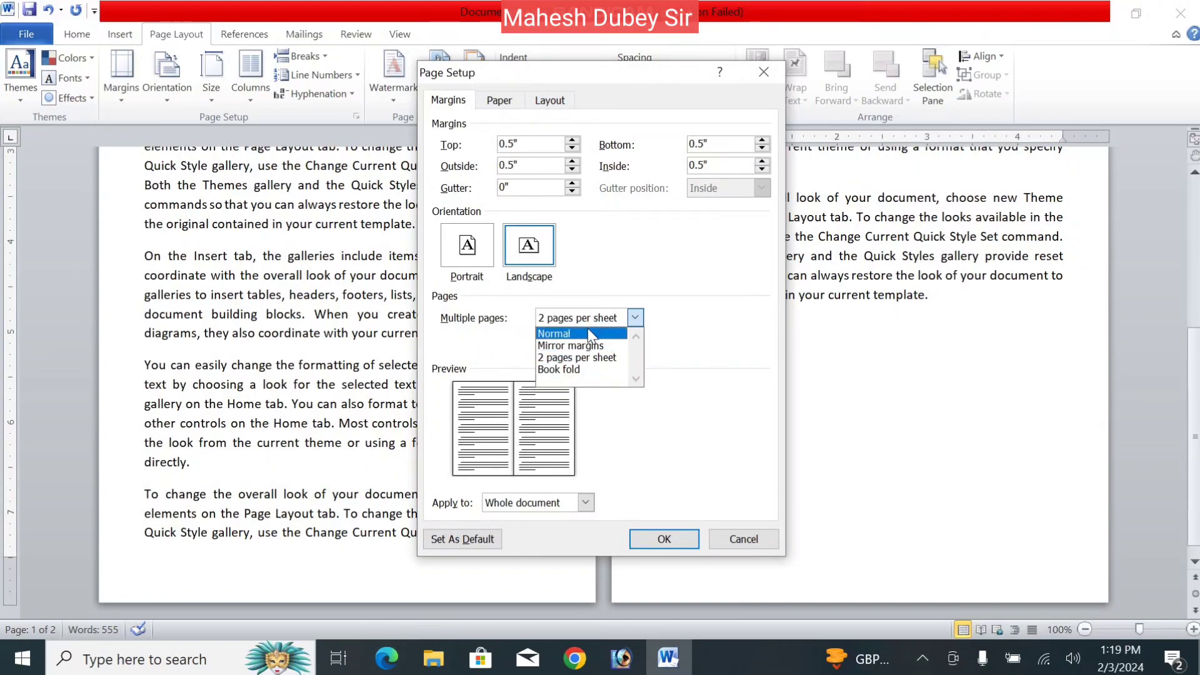
left_click(588, 333)
left_click(468, 247)
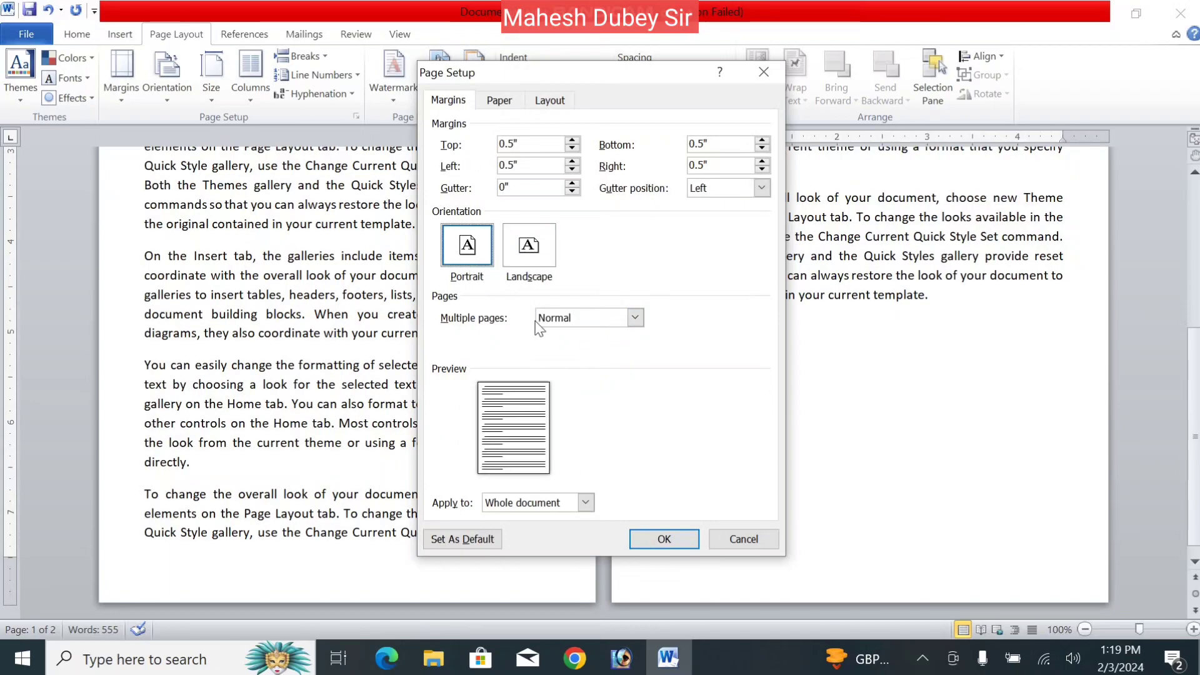
left_click(564, 323)
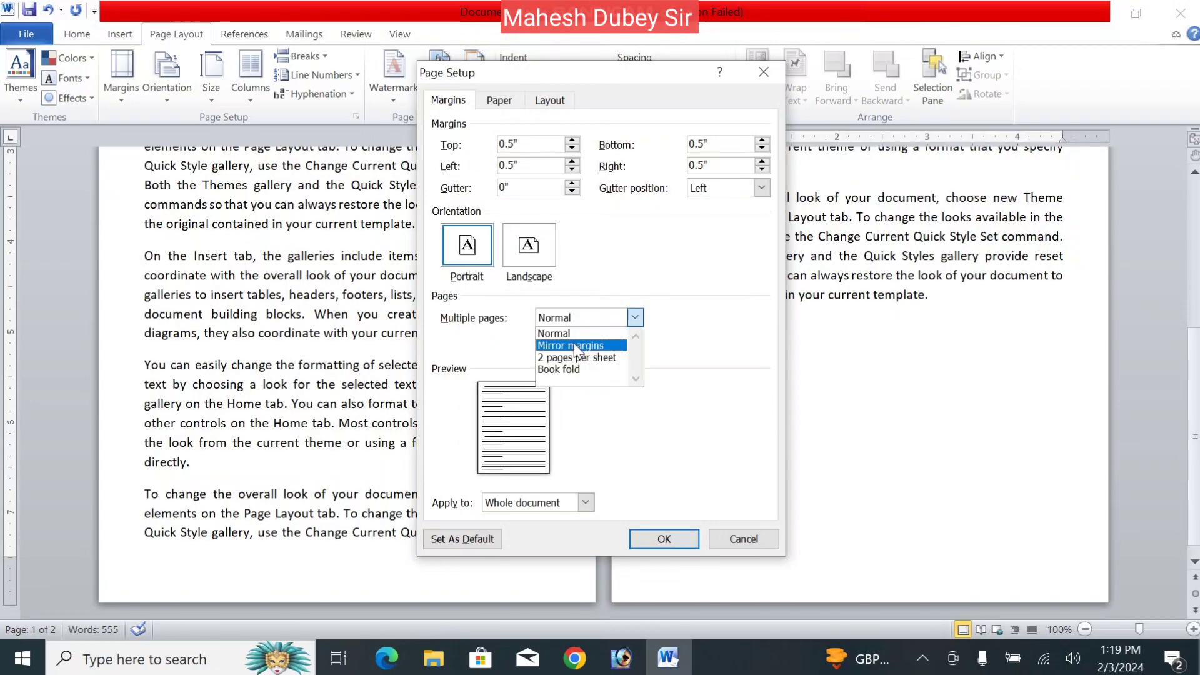
left_click(574, 344)
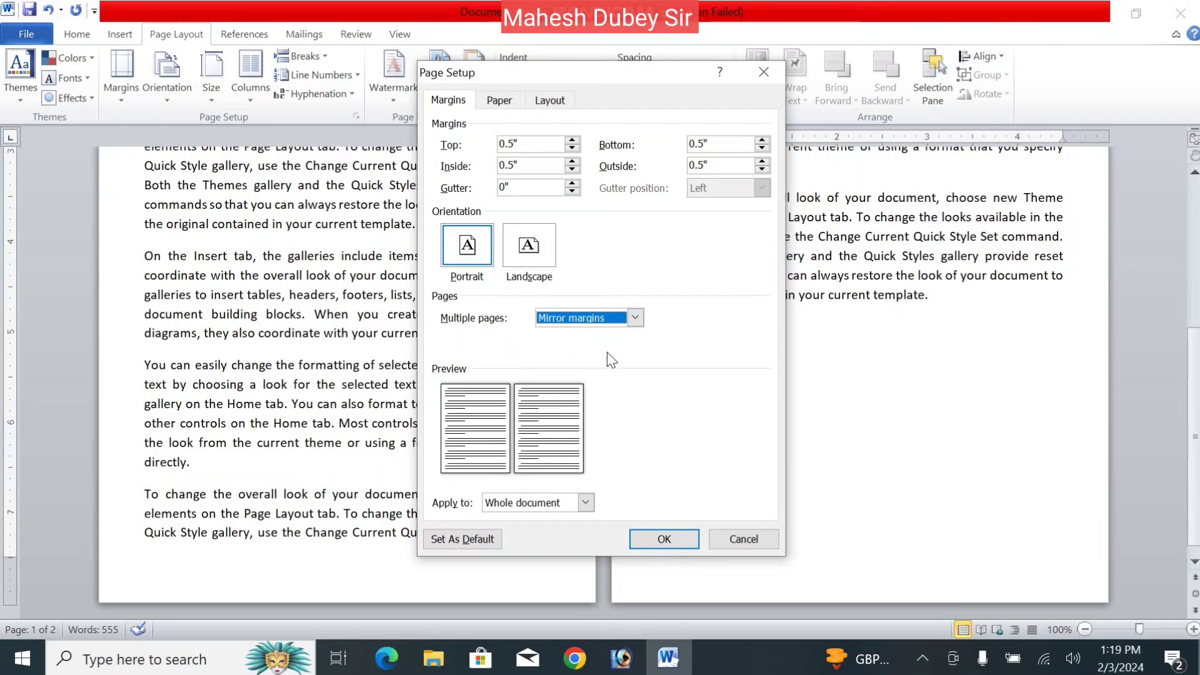
left_click(651, 538)
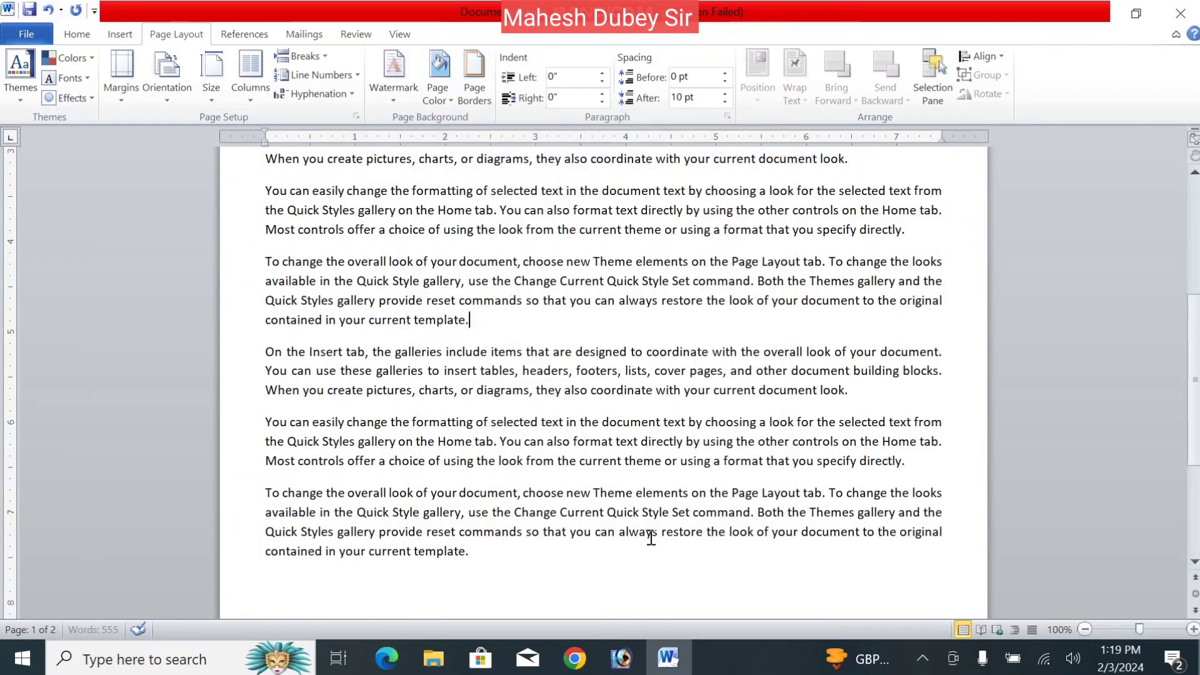
- Set Multiple pages to Book fold in Custom Margins and apply it
left_click(114, 100)
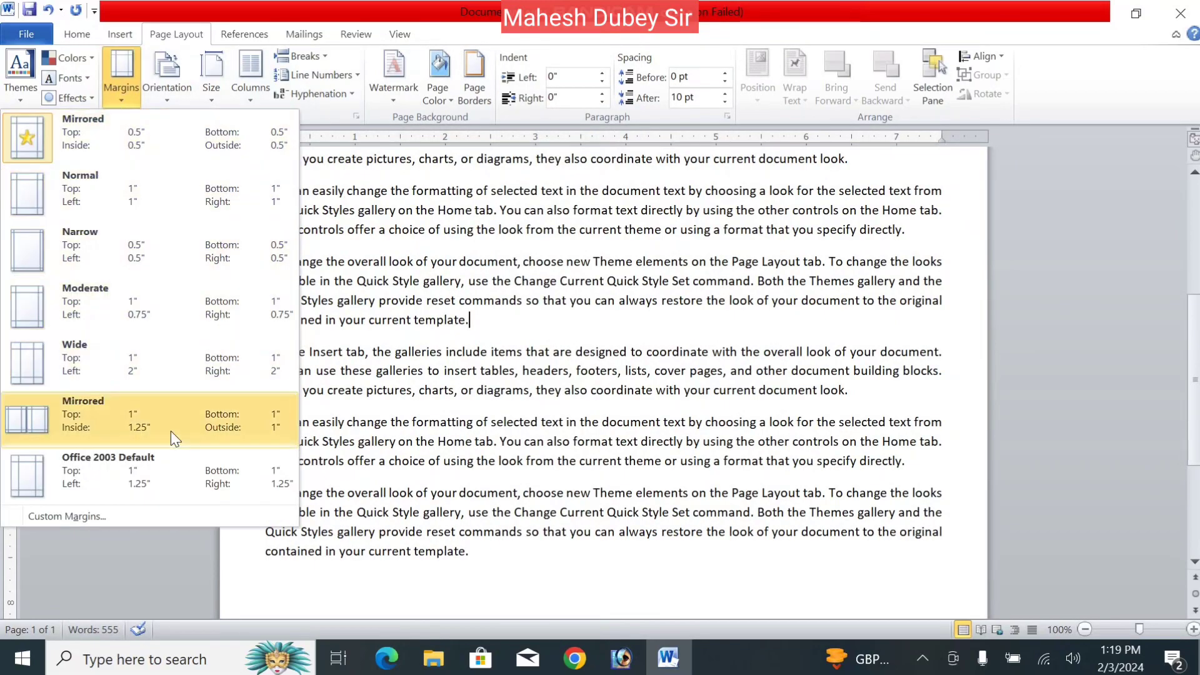
left_click(135, 512)
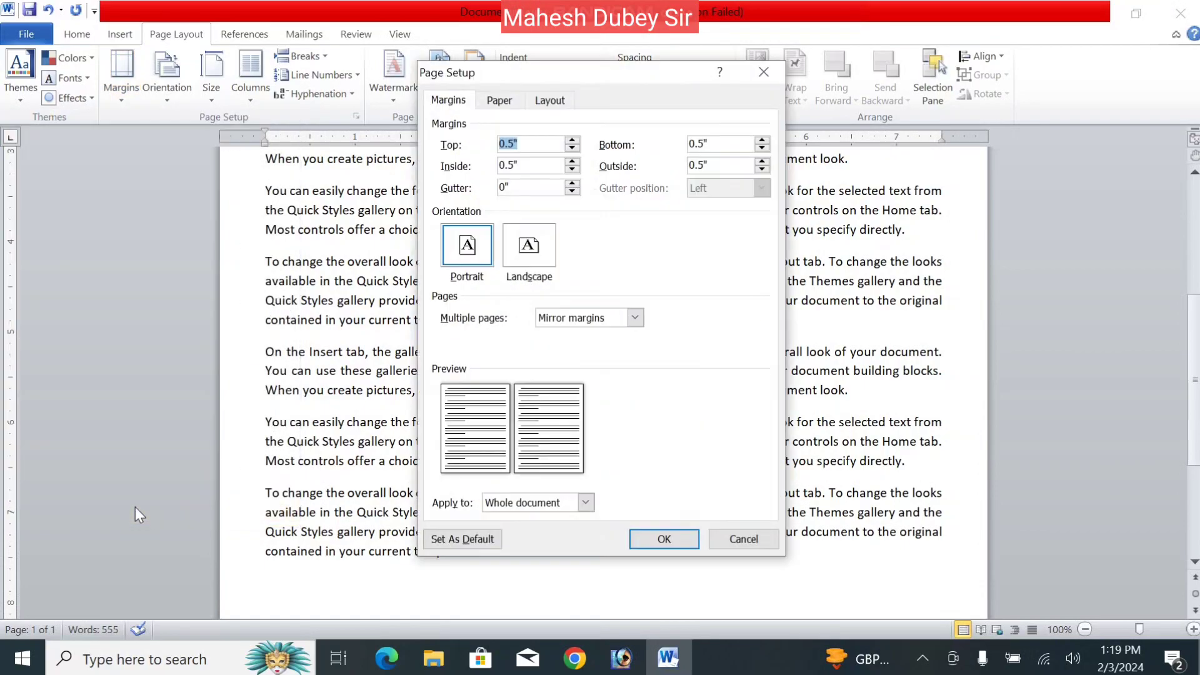
left_click(602, 315)
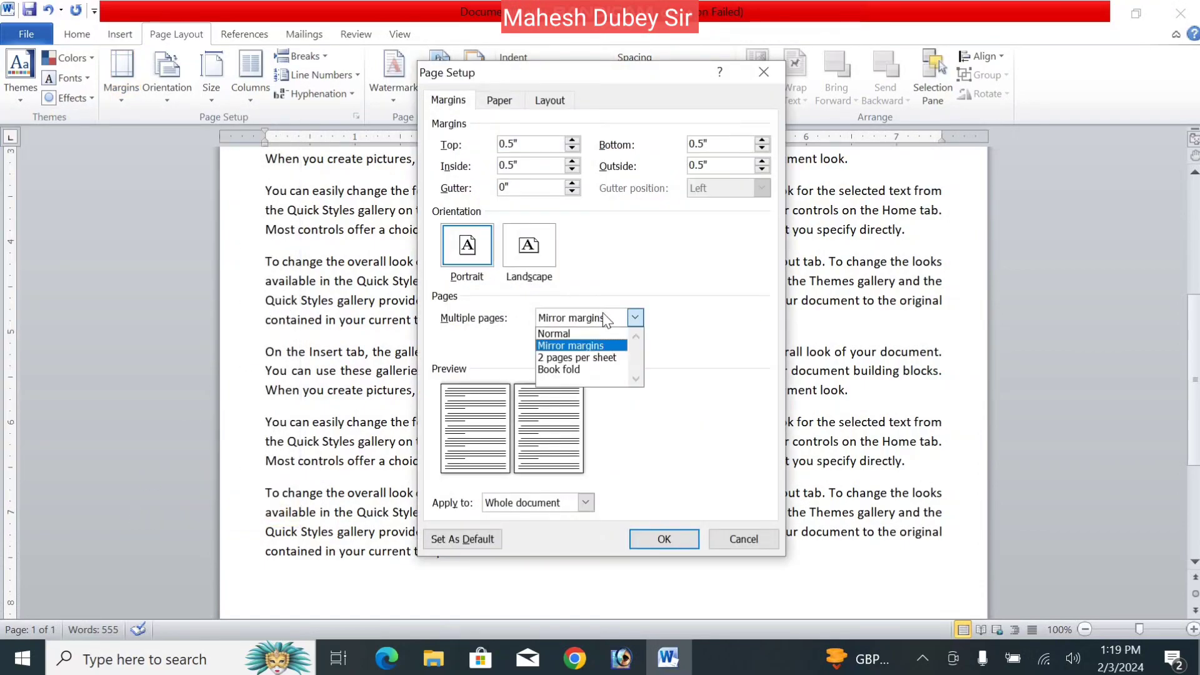
left_click(582, 369)
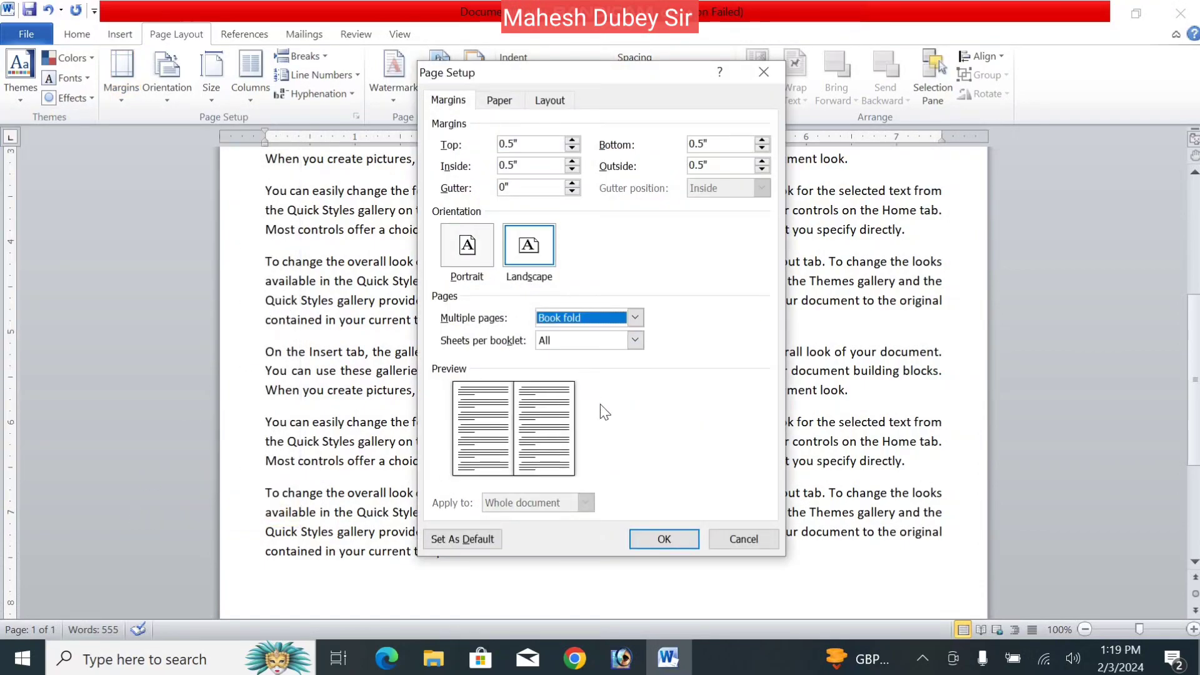
left_click(667, 542)
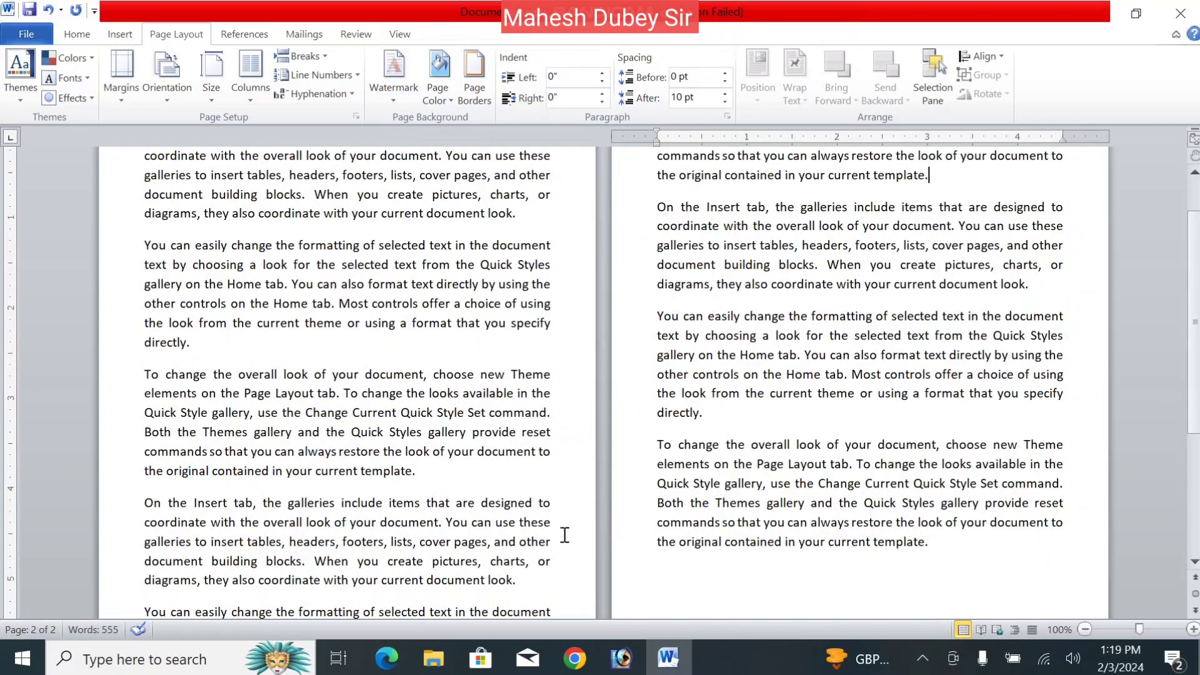
- Open the print preview and zoom out to see both folded pages
left_click(20, 25)
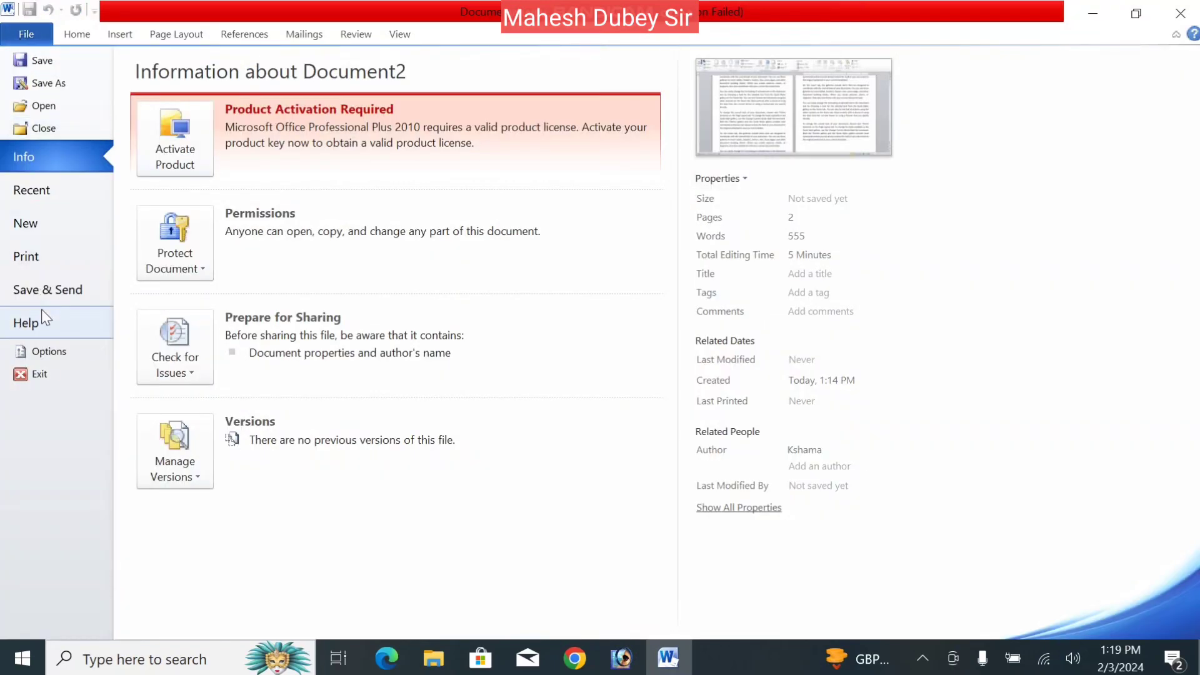
left_click(80, 252)
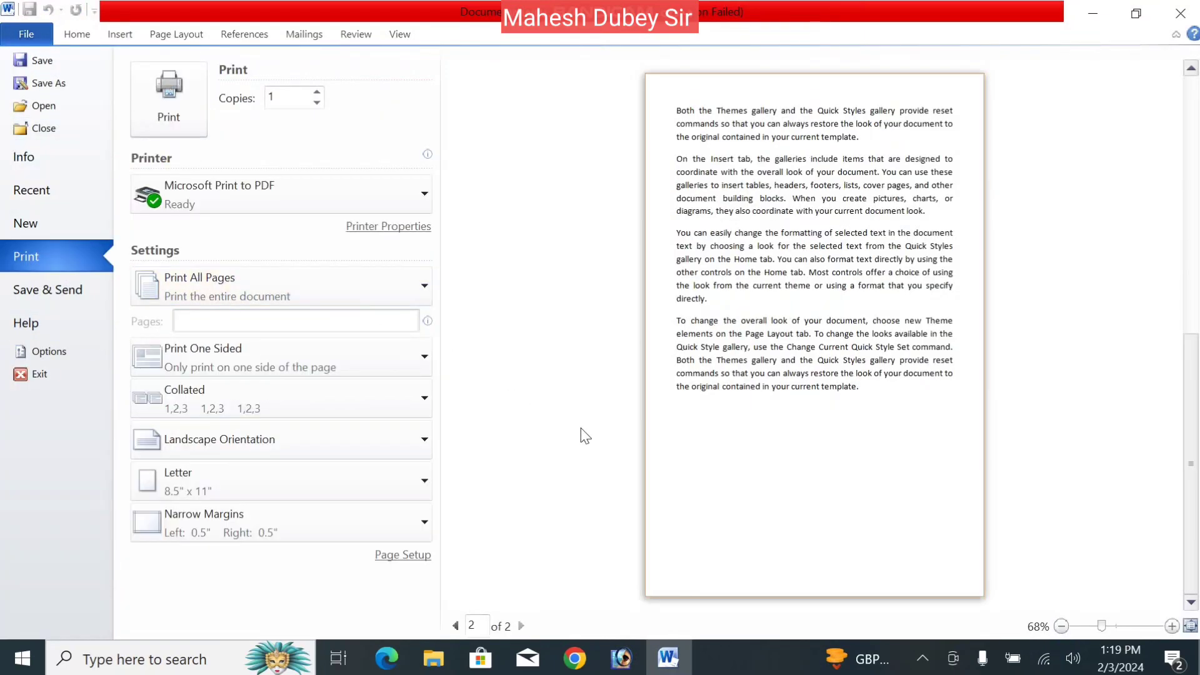
left_click(1060, 630)
left_click(1061, 630)
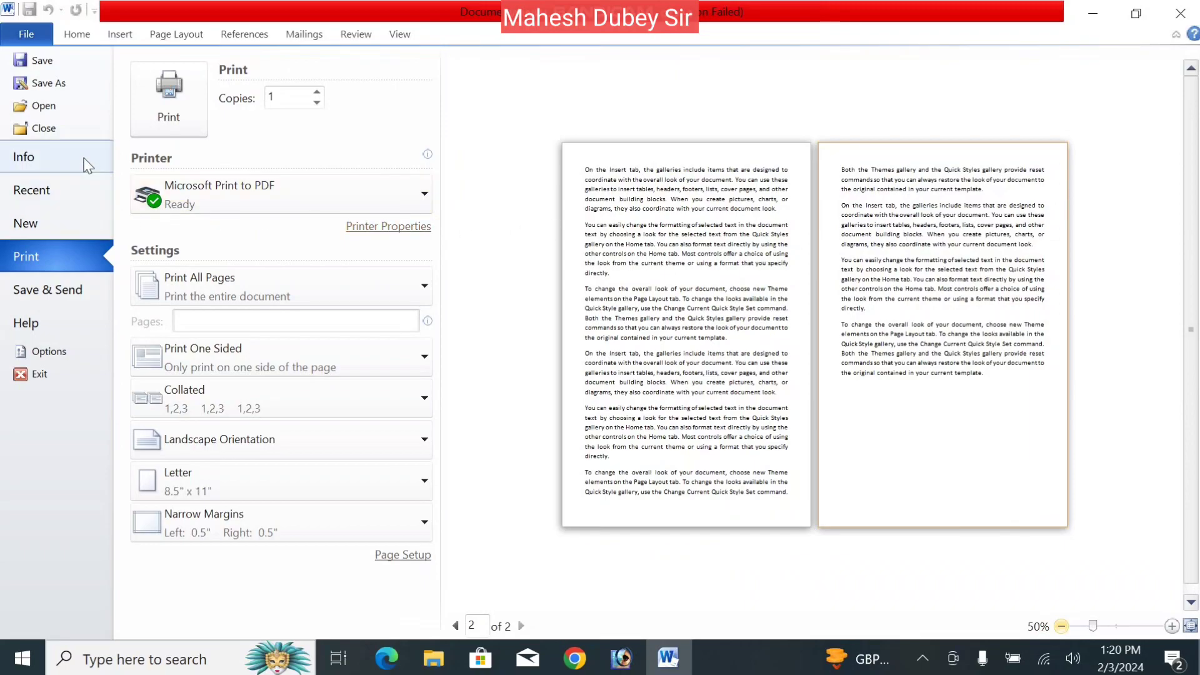
- Set Multiple pages to Normal and orientation to Portrait, applied to the Whole document
left_click(175, 36)
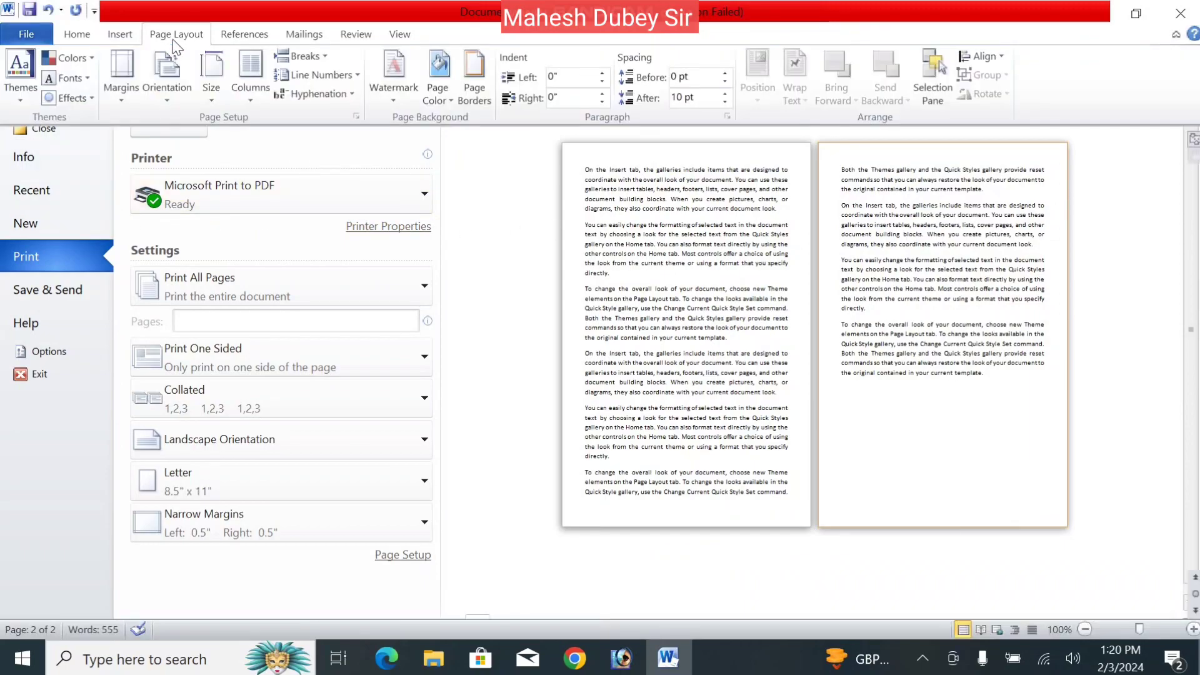
left_click(120, 100)
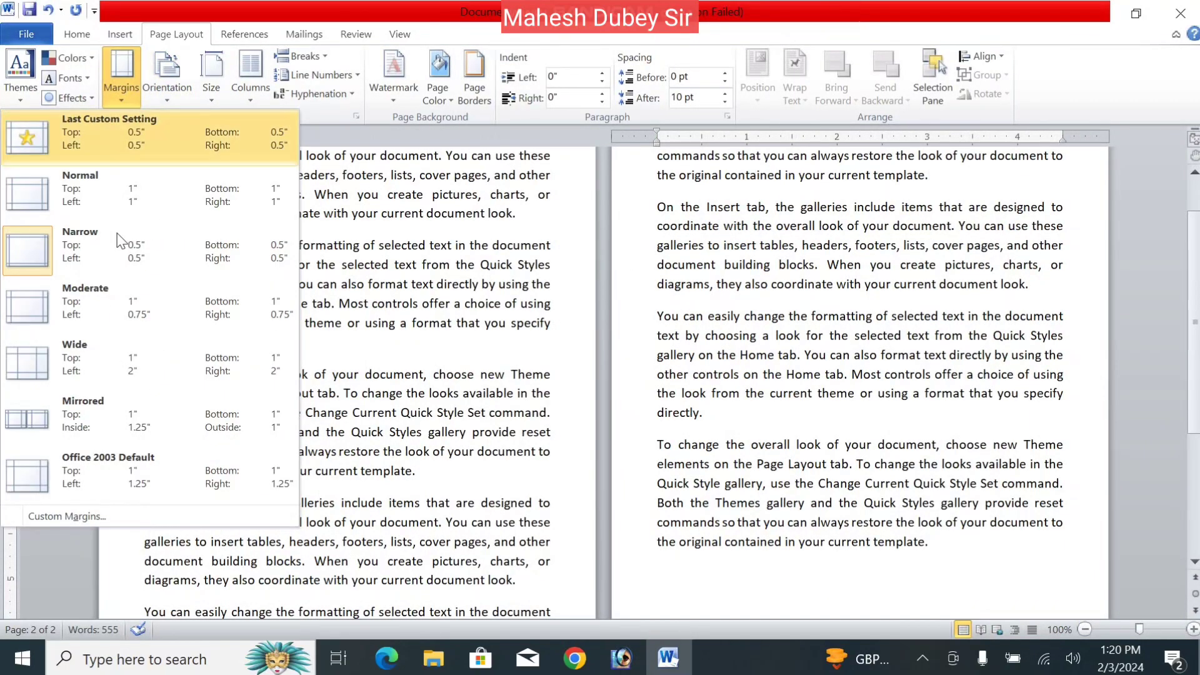
left_click(94, 511)
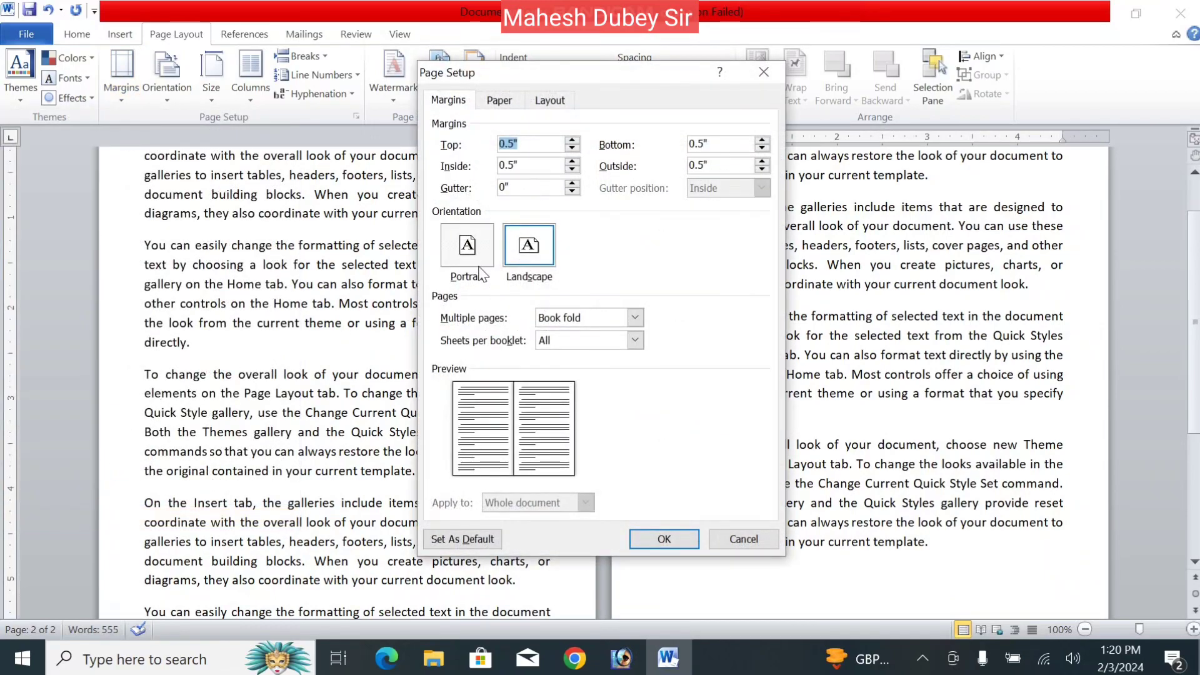
left_click(587, 318)
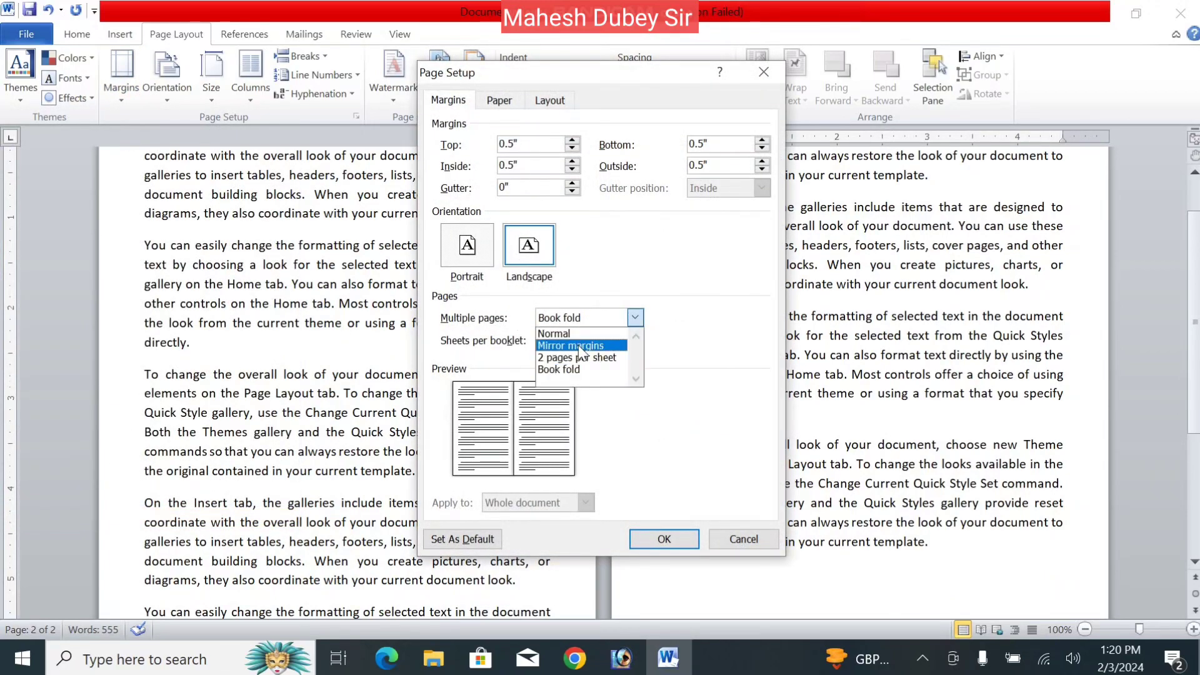
left_click(579, 334)
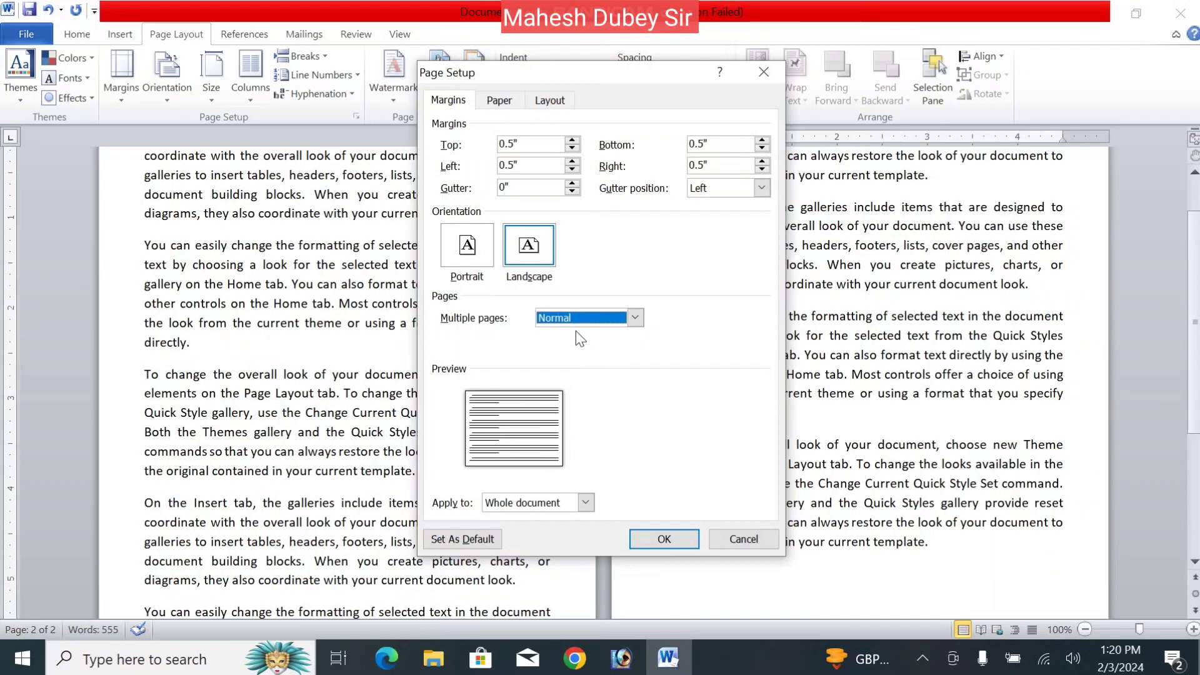
left_click(481, 248)
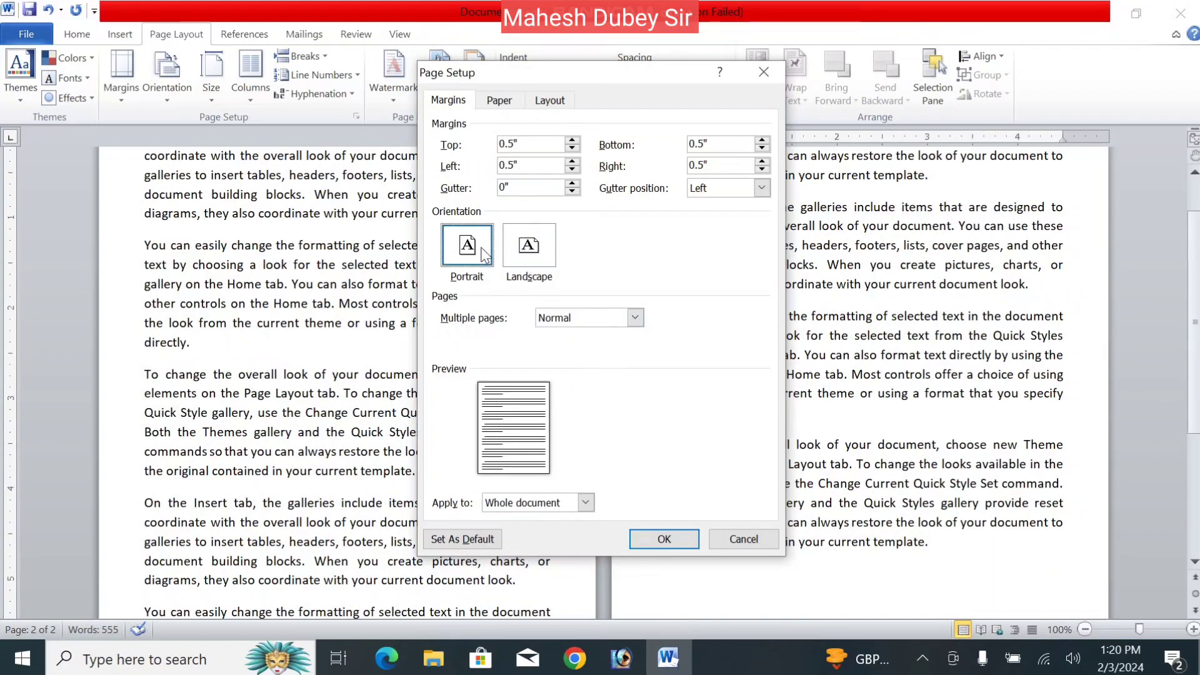
left_click(586, 503)
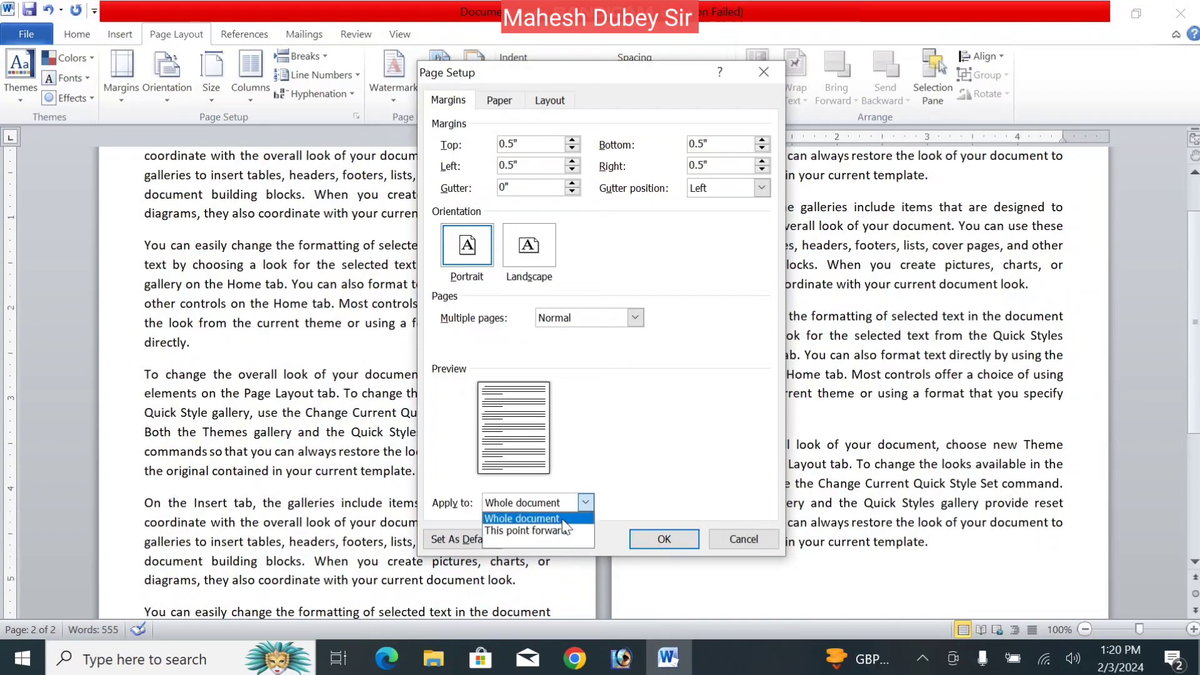
left_click(563, 518)
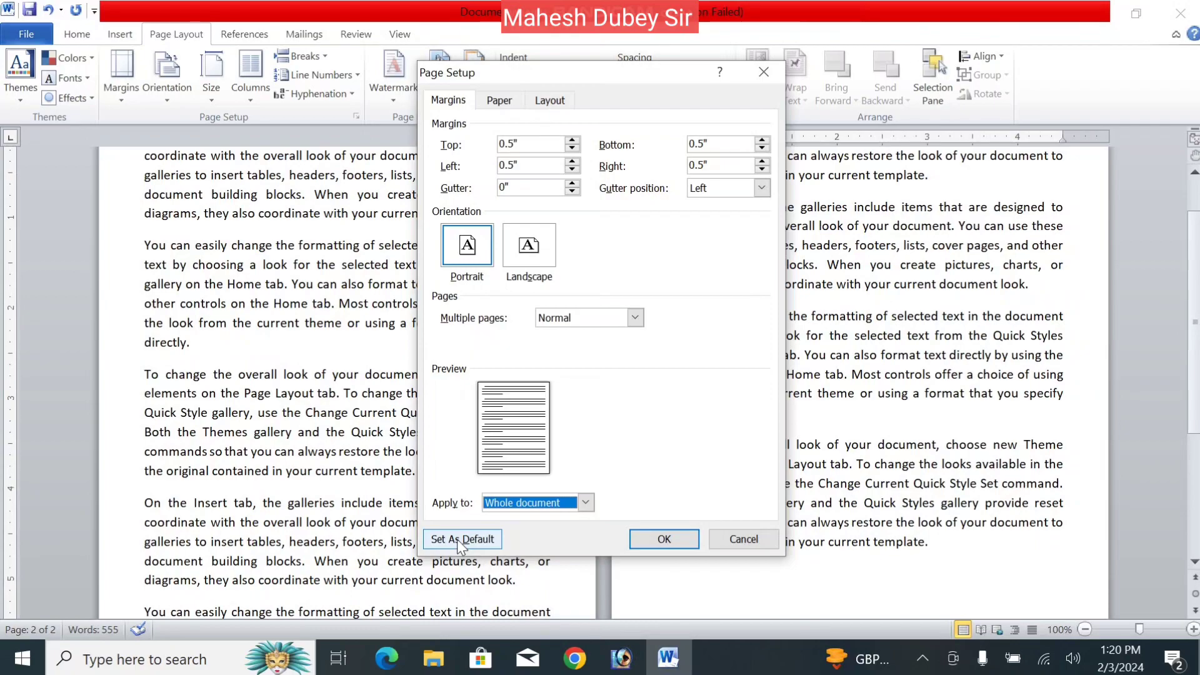
- Choose A4 (8.27" × 11.69") as the paper size on the Paper tab and apply
left_click(498, 103)
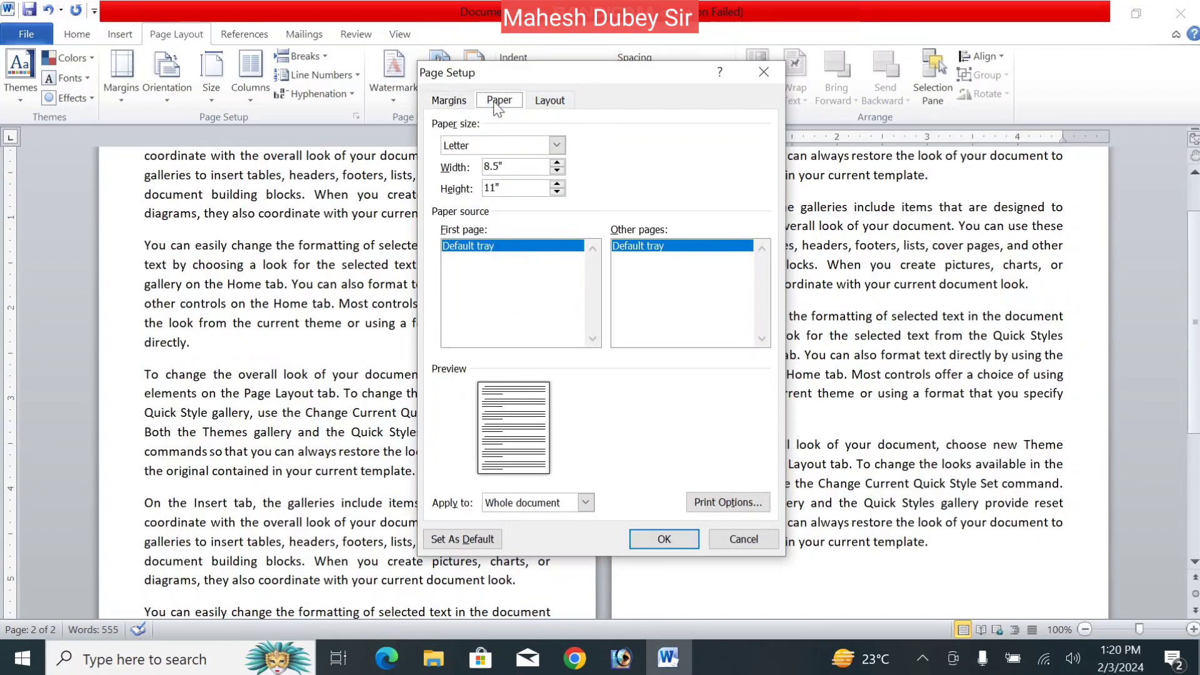
left_click(496, 105)
left_click(488, 148)
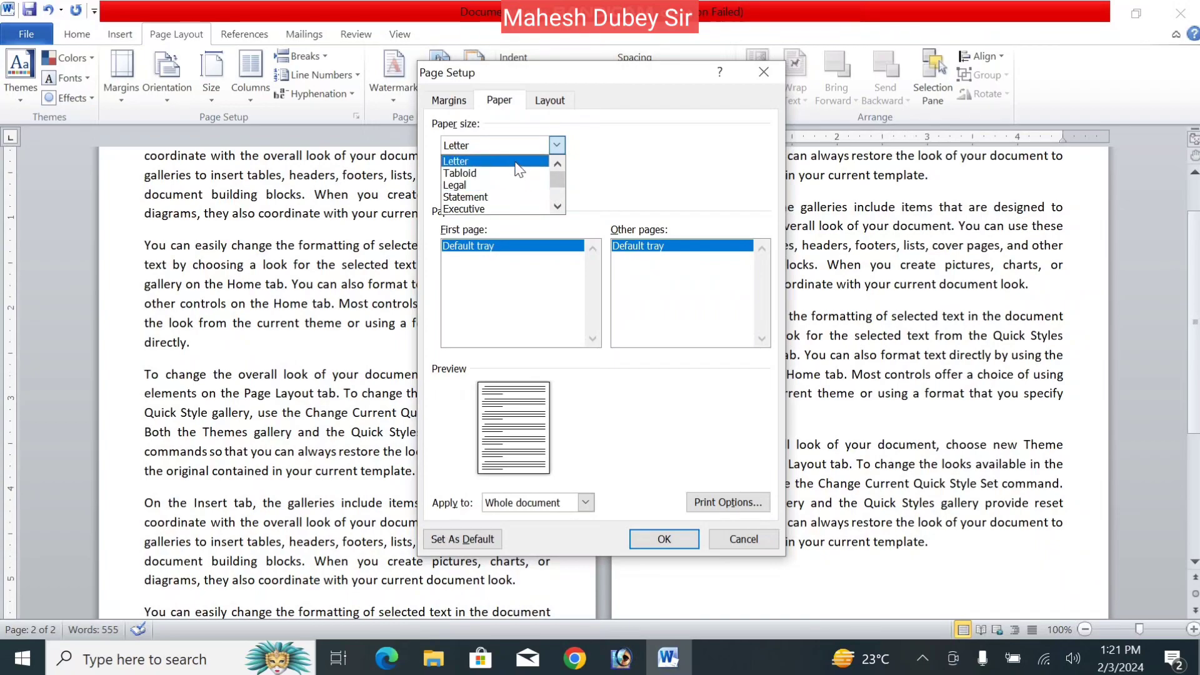
left_click(557, 206)
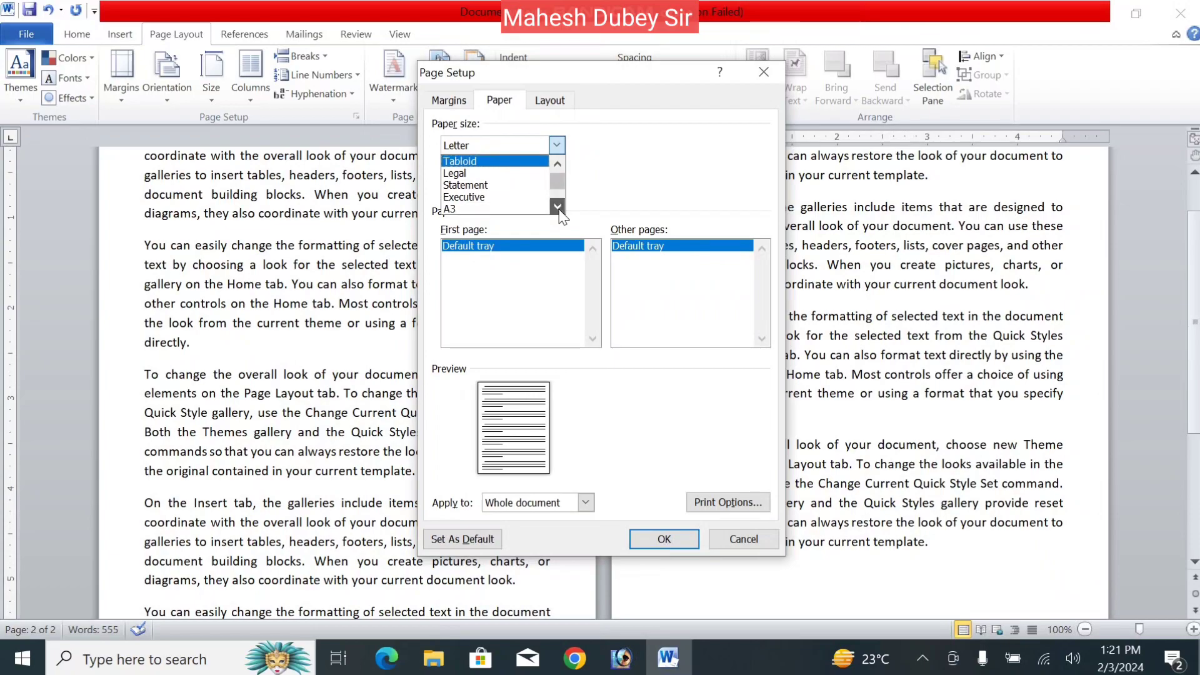
left_click(485, 196)
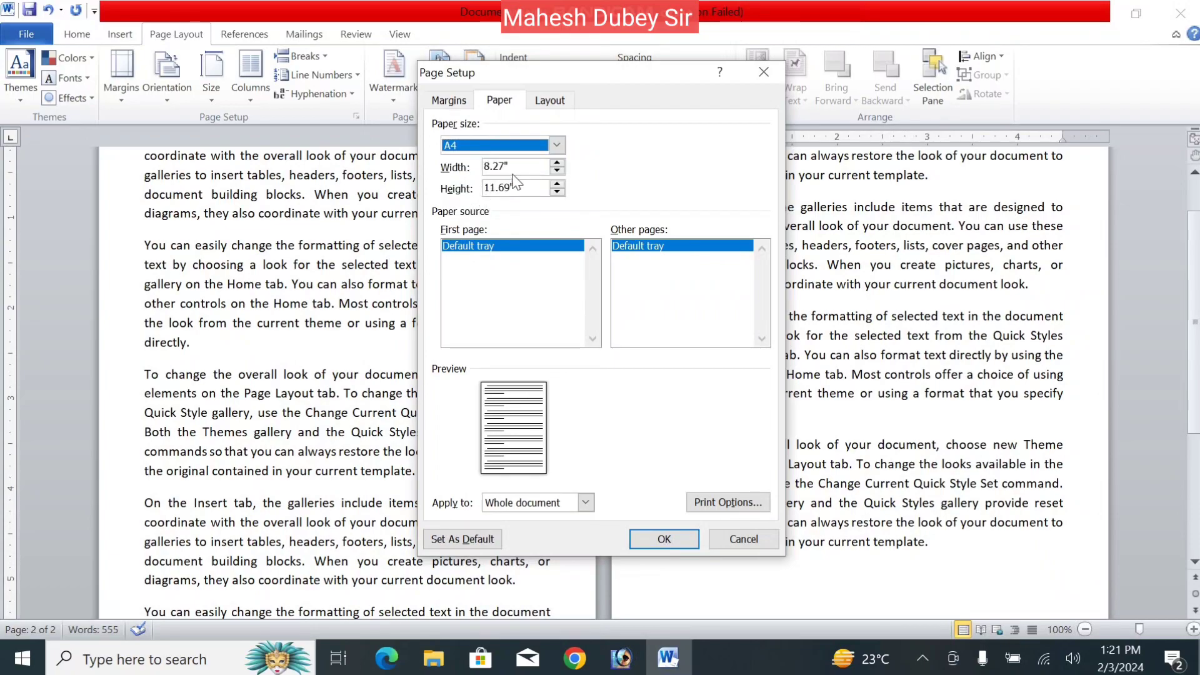
left_click(515, 172)
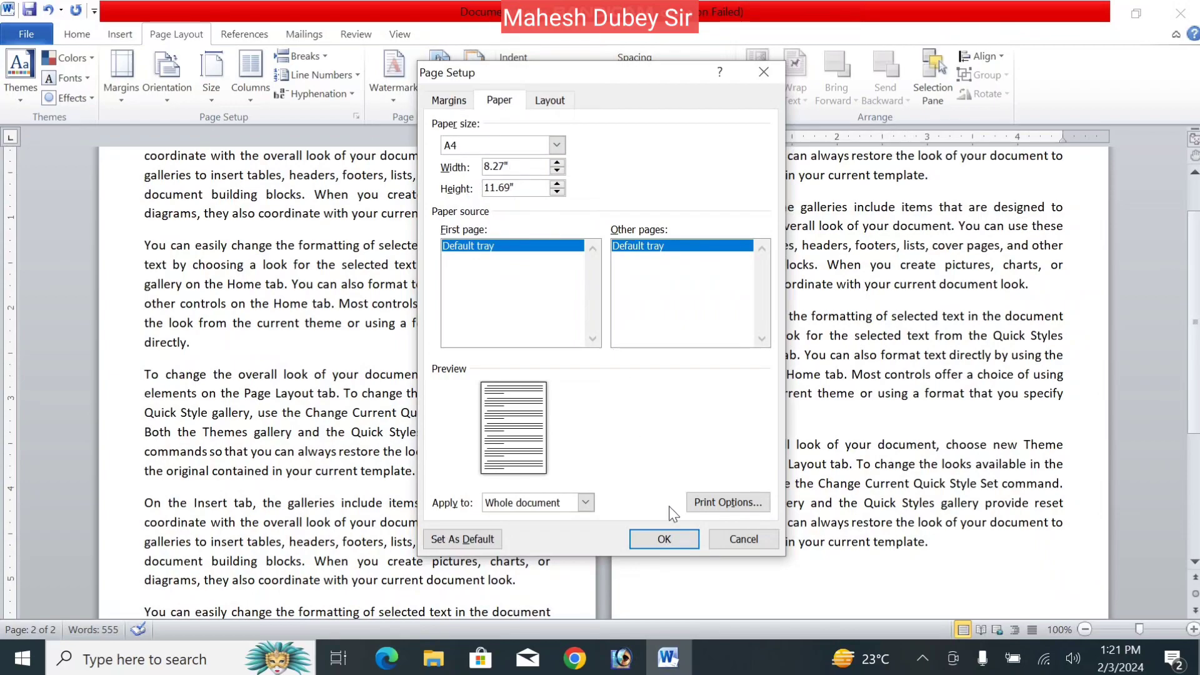
left_click(664, 538)
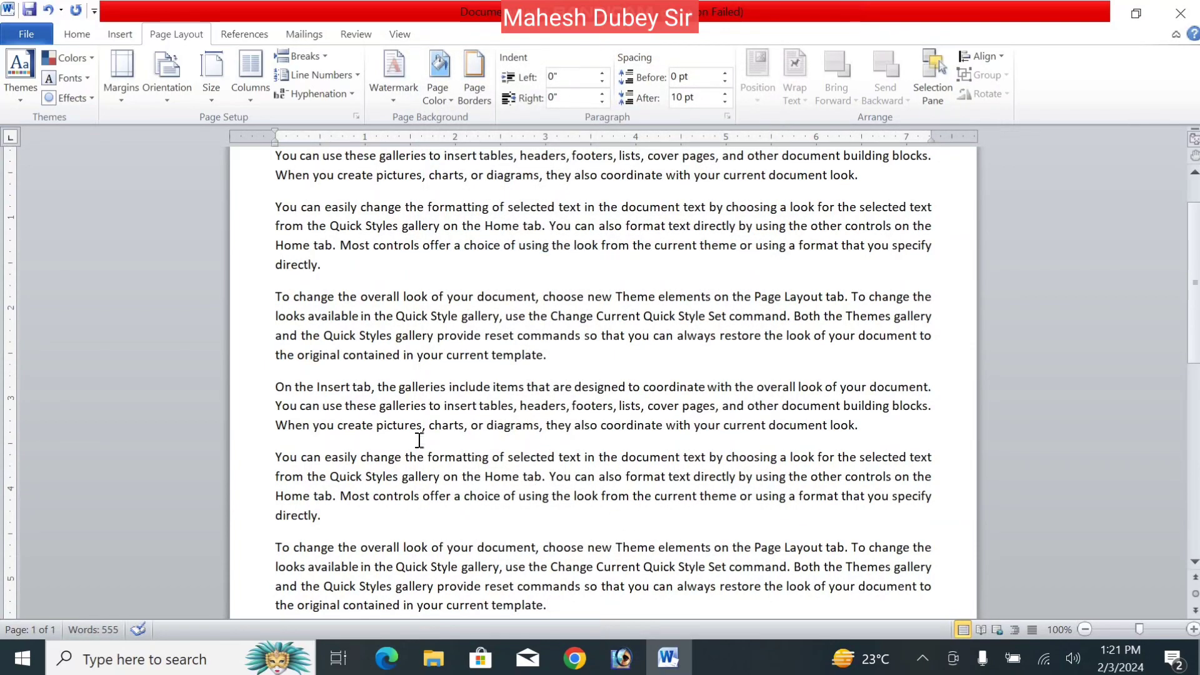
- On the Page Setup Layout tab, try each Section start option, ending on Continuous
left_click(115, 93)
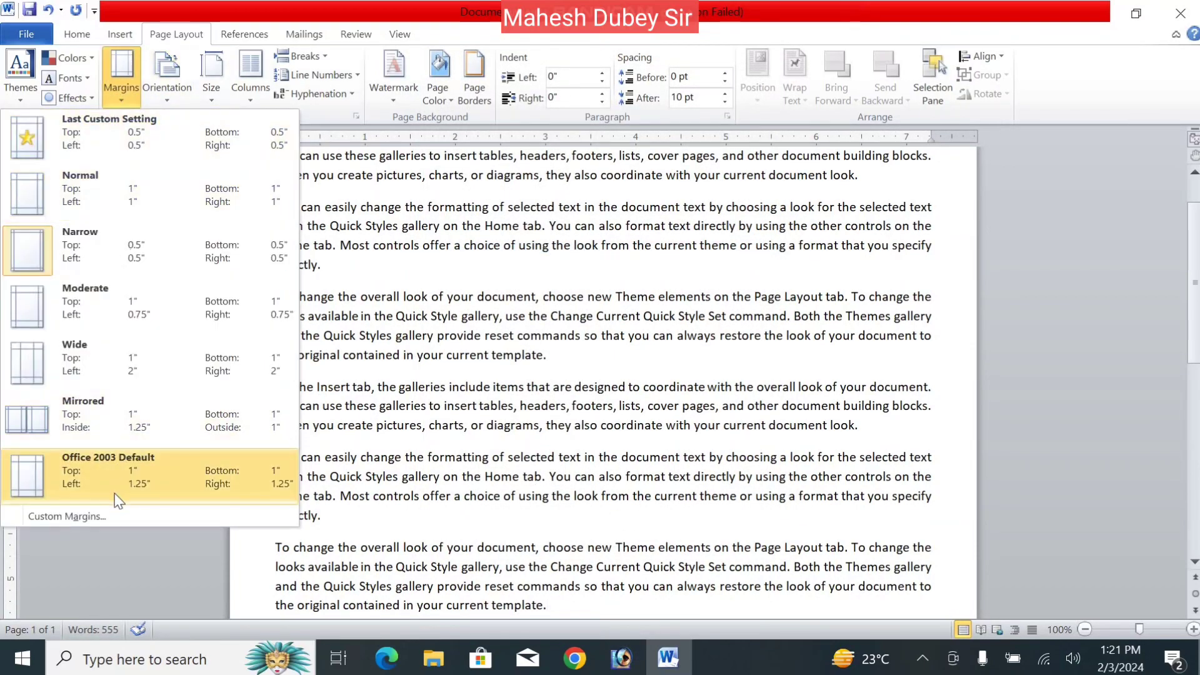
left_click(107, 518)
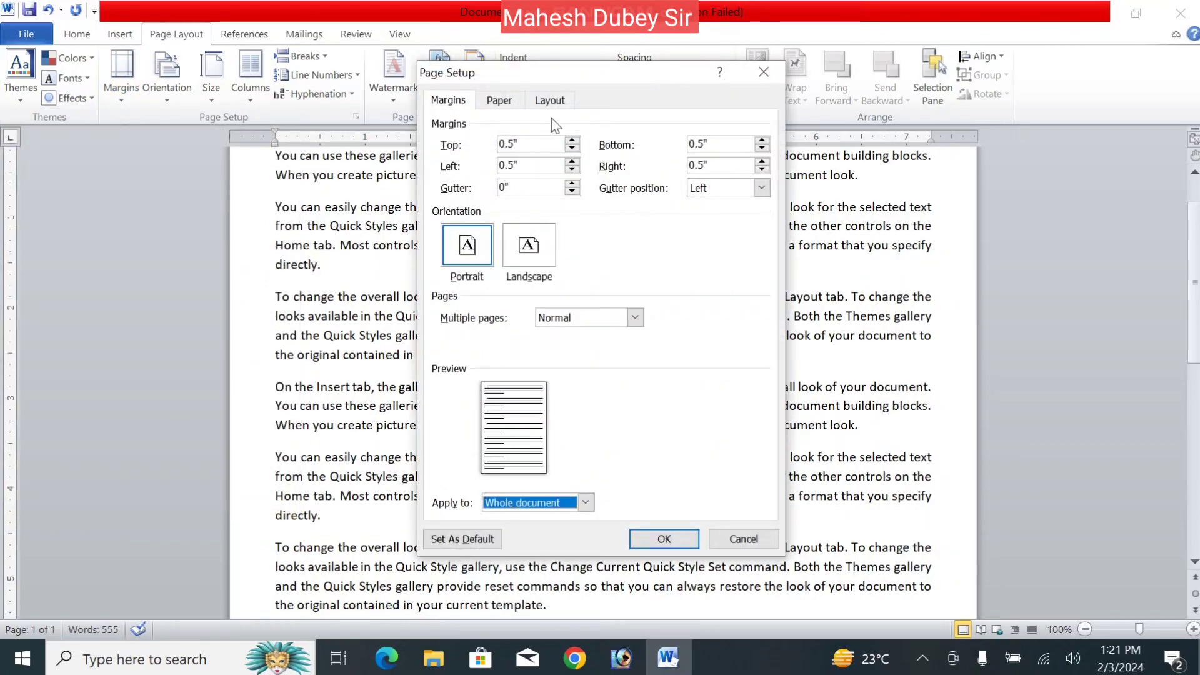
left_click(549, 108)
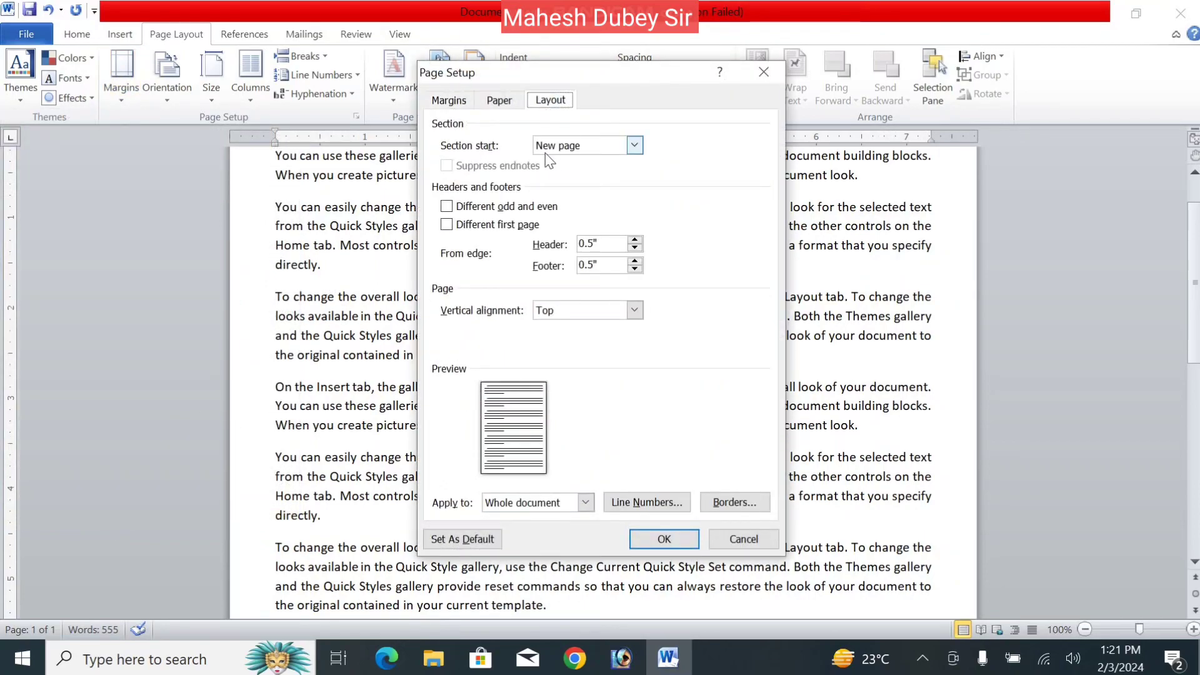
left_click(595, 147)
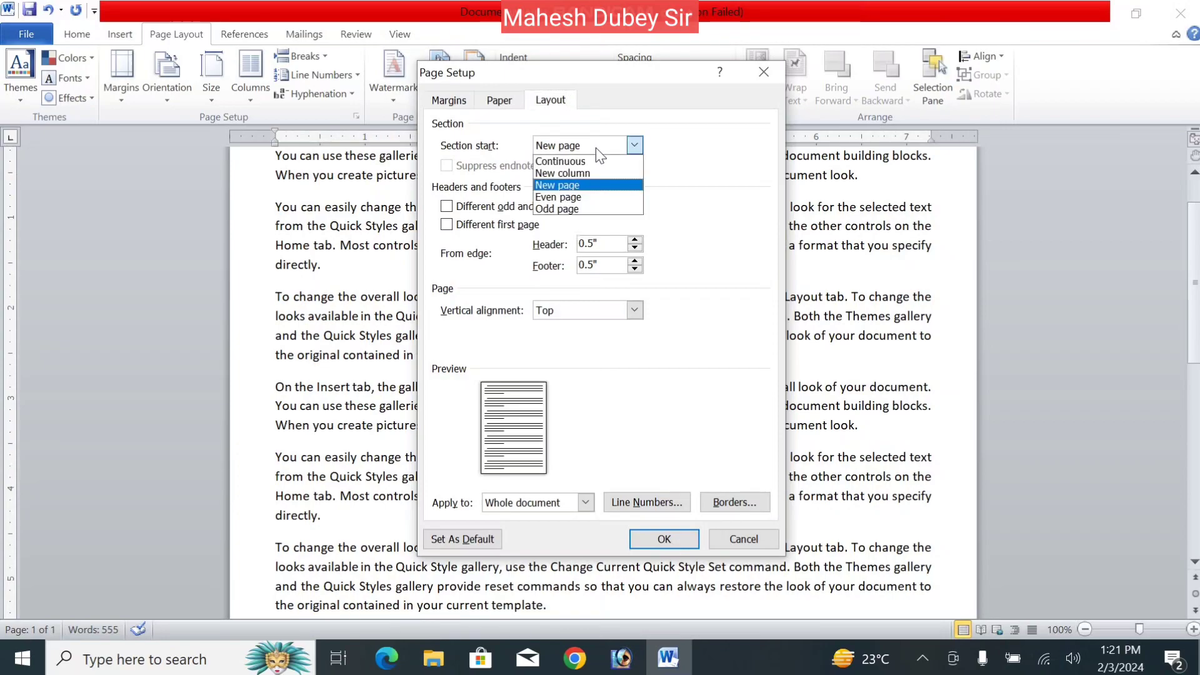
left_click(590, 162)
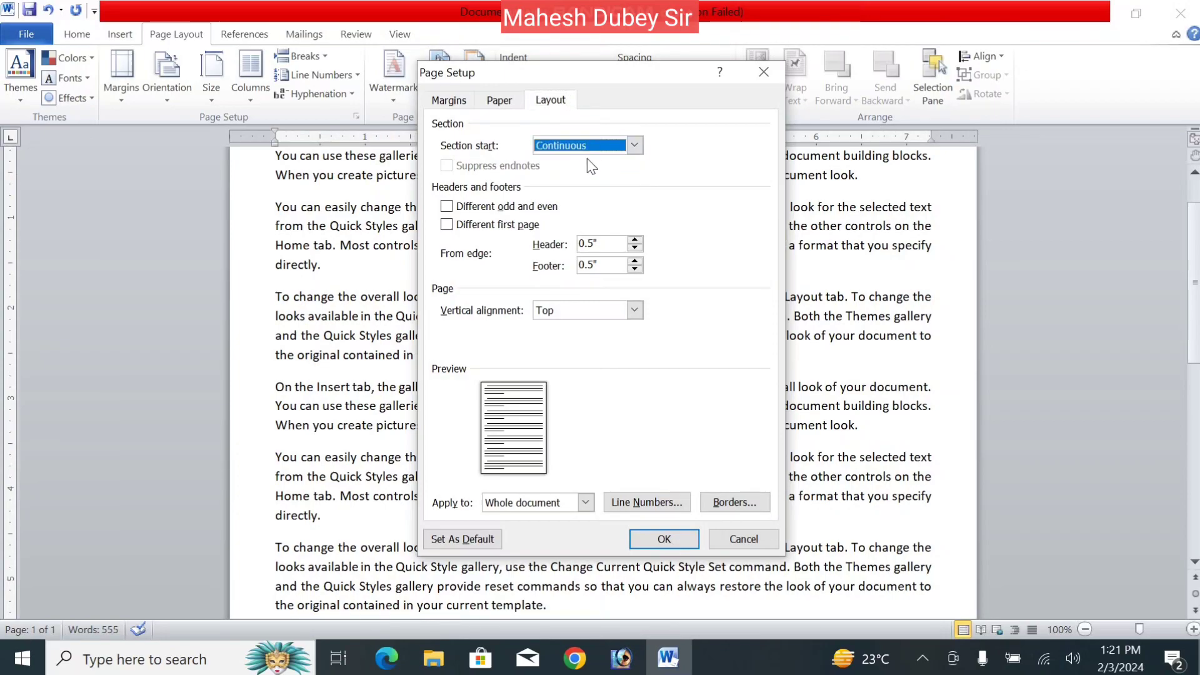
left_click(590, 145)
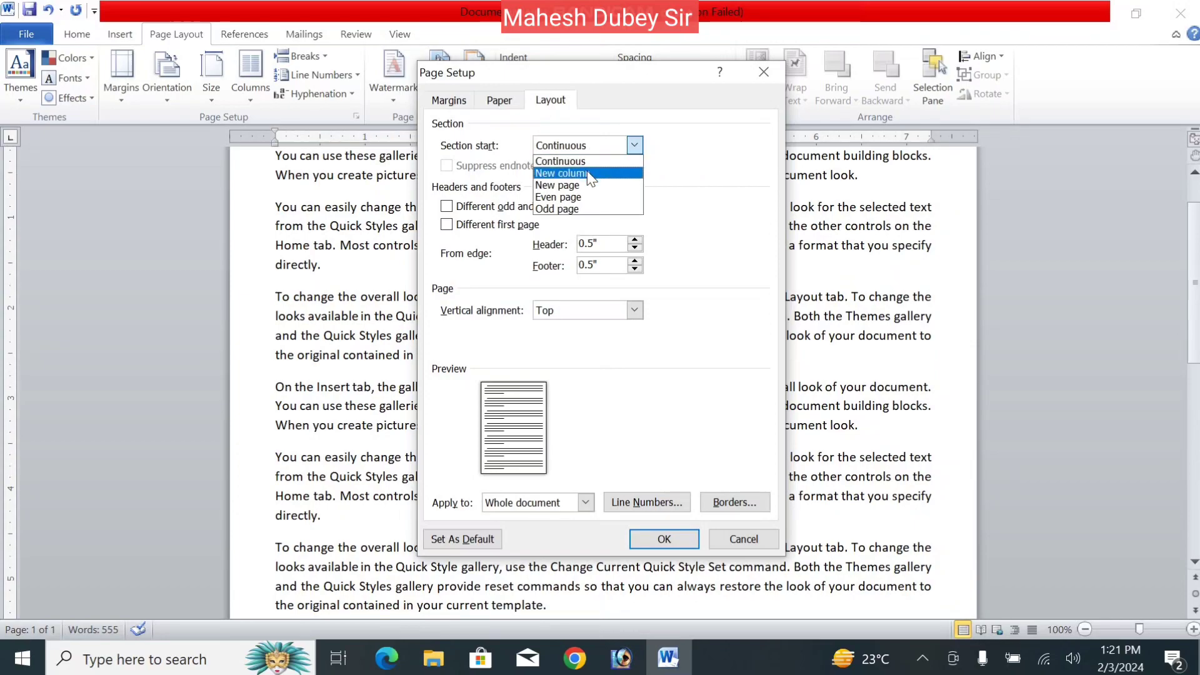
left_click(586, 170)
left_click(587, 151)
left_click(582, 186)
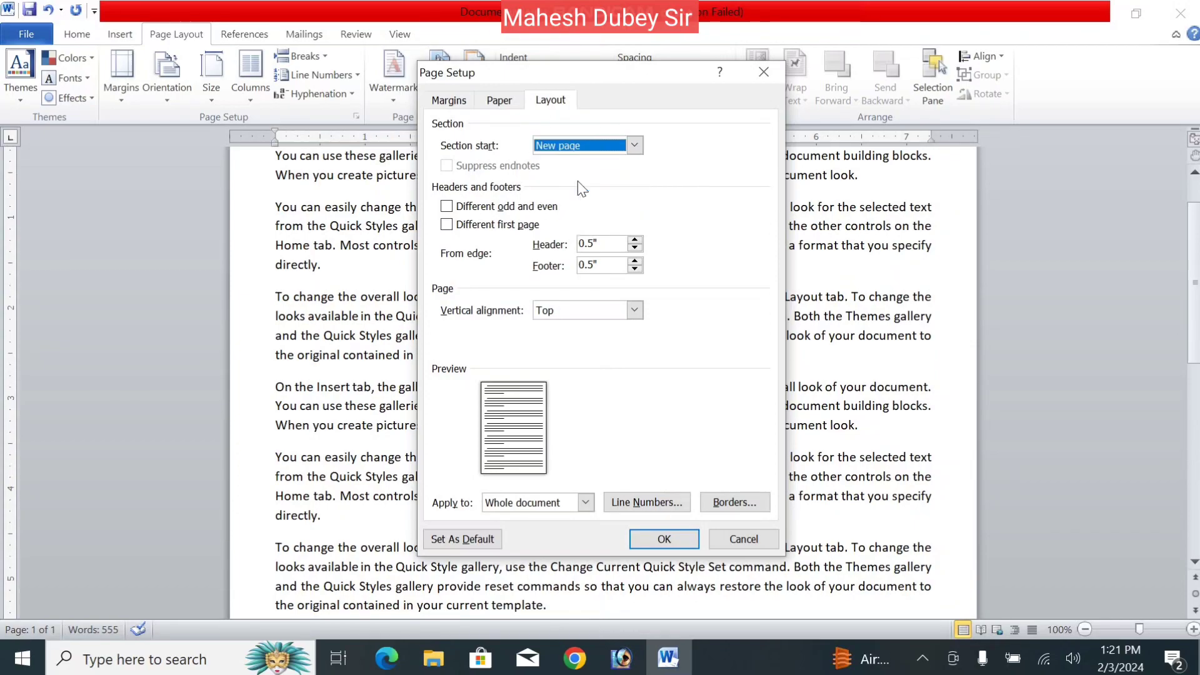
left_click(591, 152)
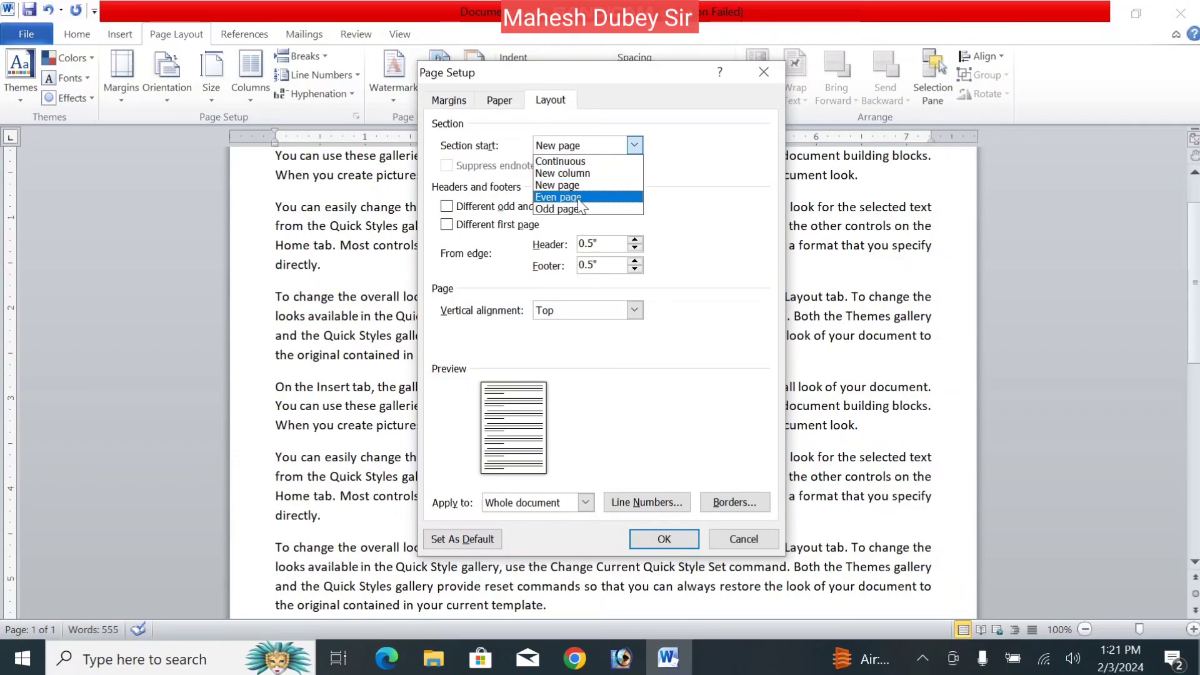
left_click(581, 197)
left_click(575, 152)
left_click(580, 210)
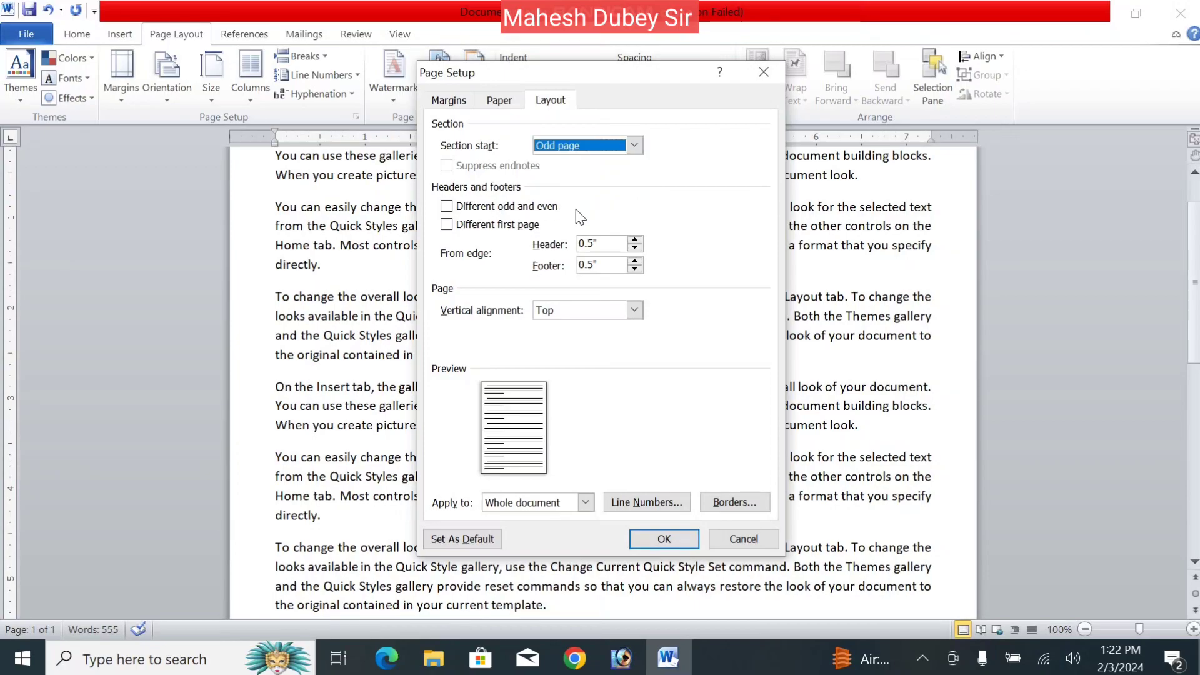
left_click(601, 145)
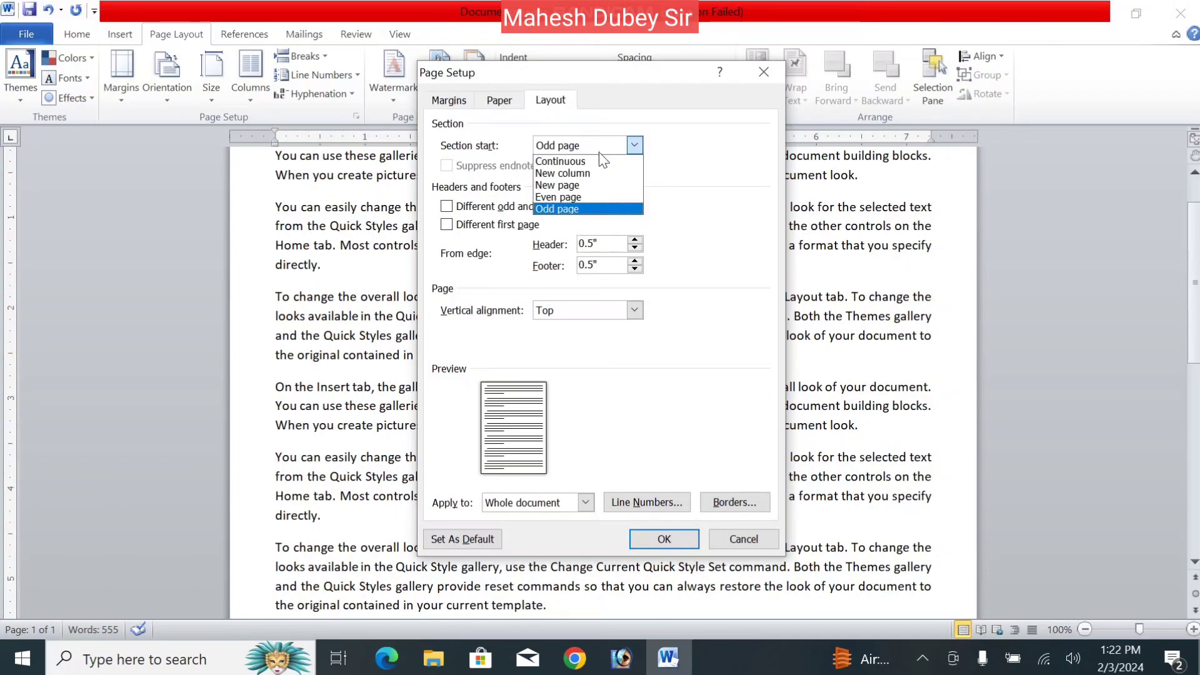
left_click(592, 173)
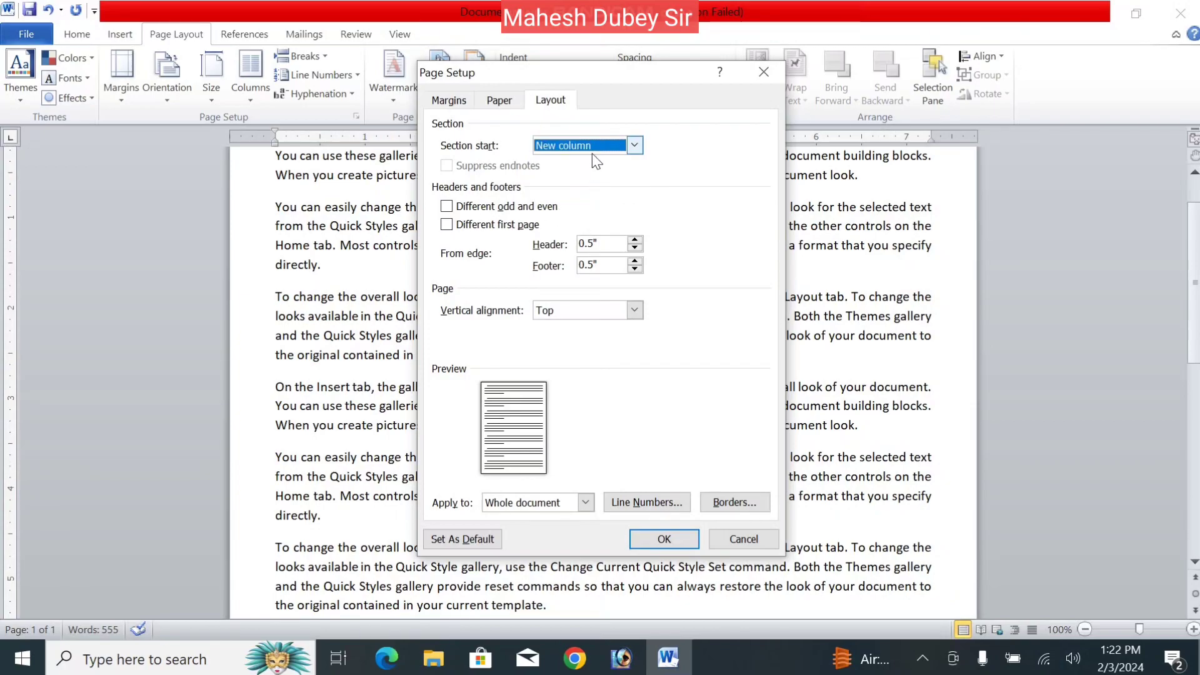
left_click(591, 152)
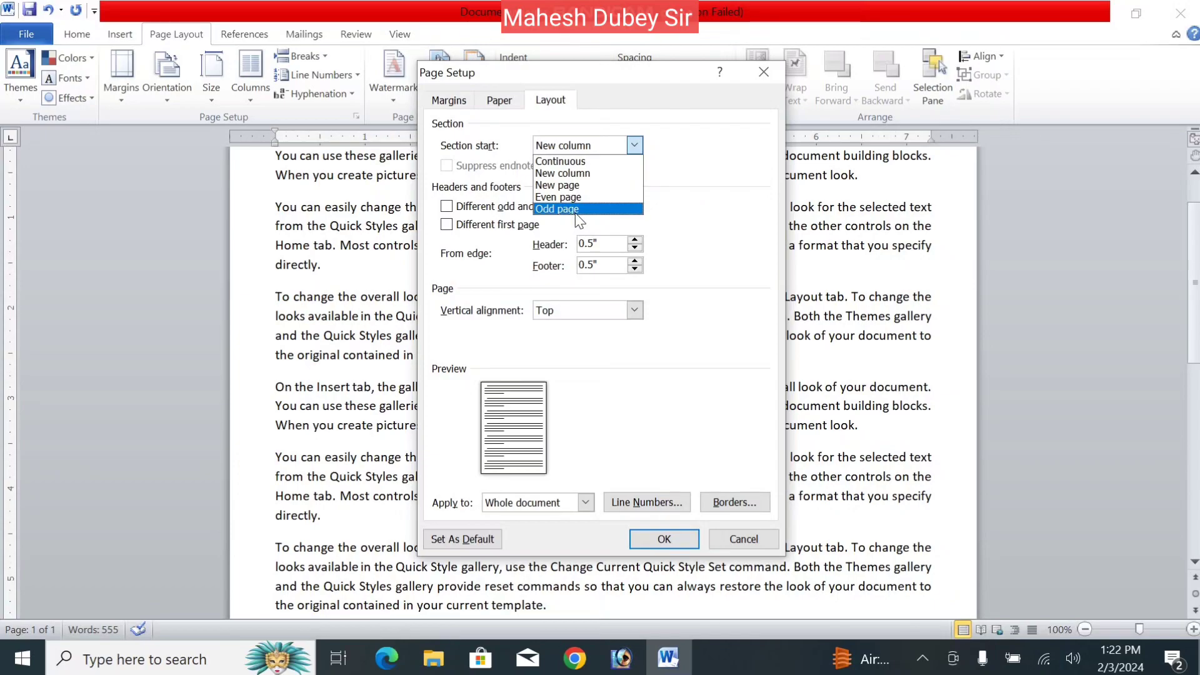
left_click(576, 213)
left_click(578, 151)
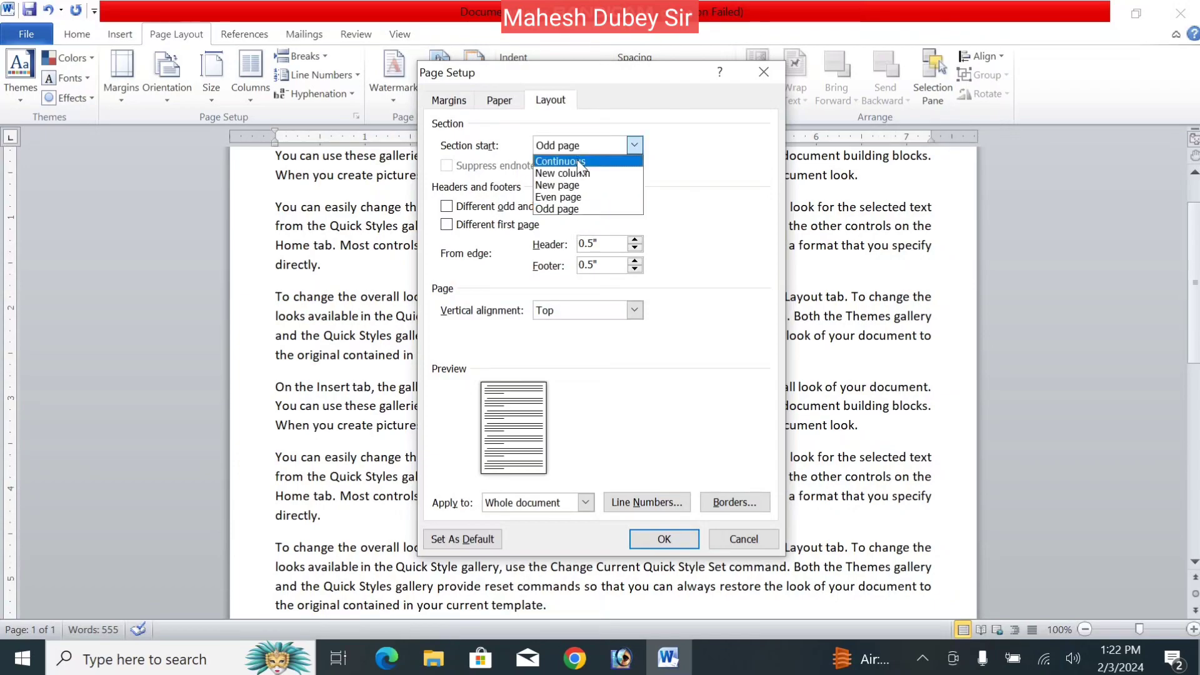
left_click(579, 162)
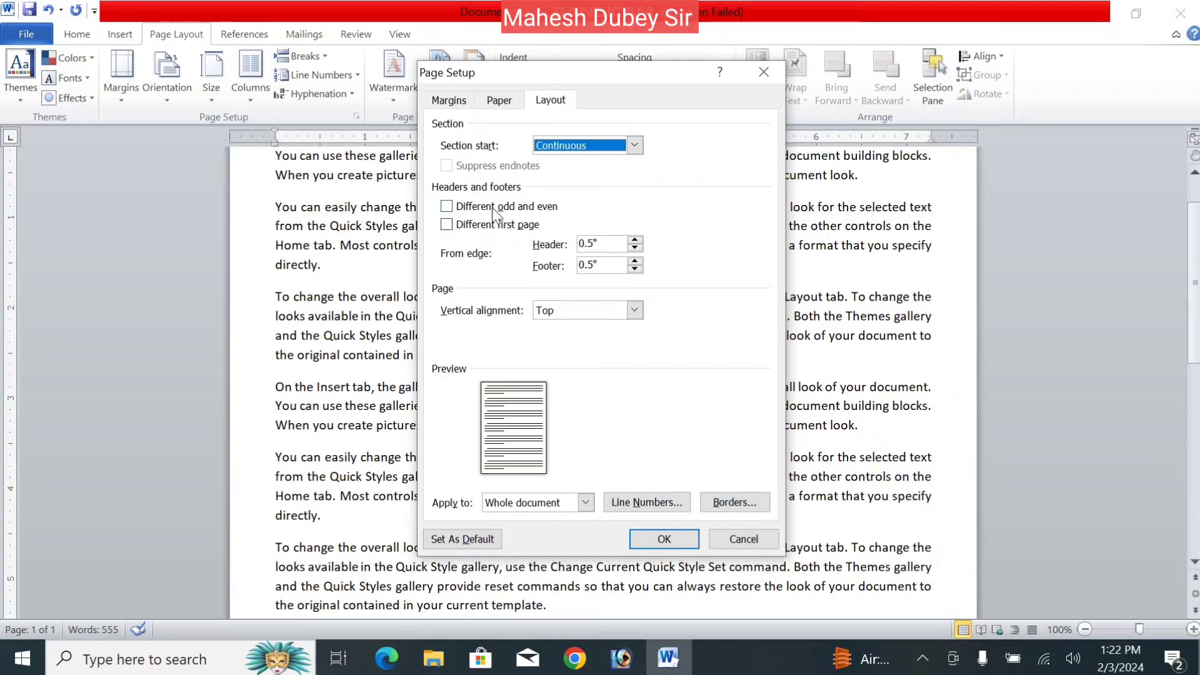
- Set Section start to New column, leave odd/even and first-page headers off, and apply
left_click(447, 206)
left_click(457, 207)
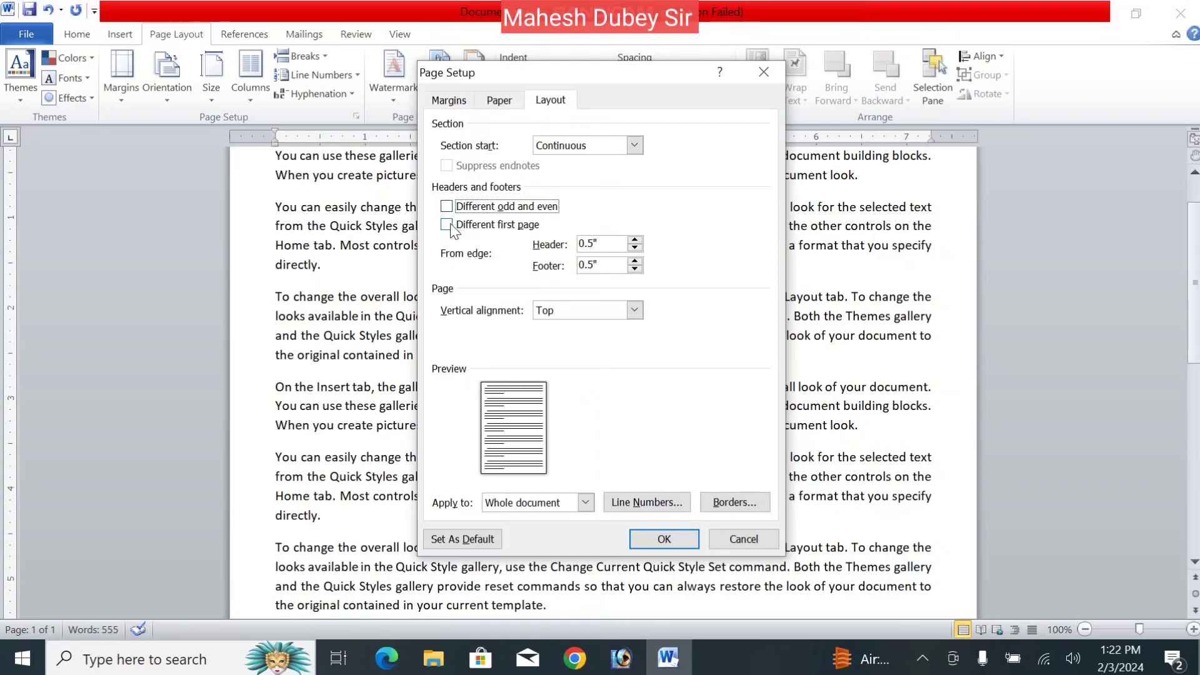
left_click(593, 142)
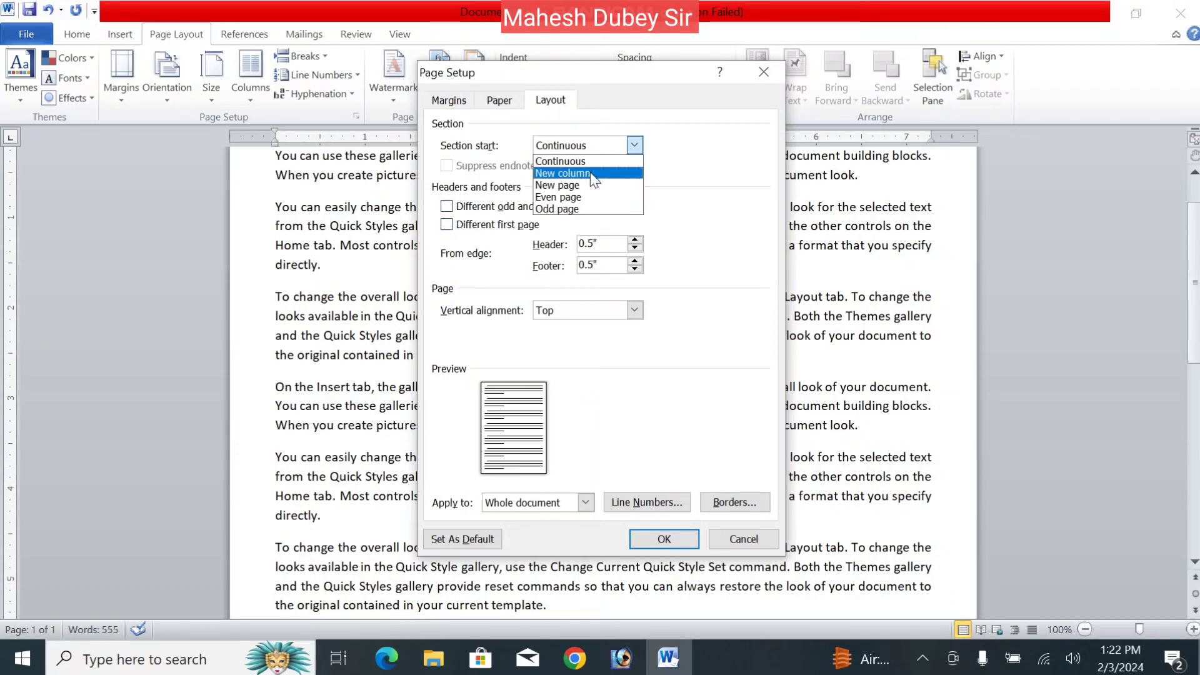
left_click(590, 172)
left_click(486, 208)
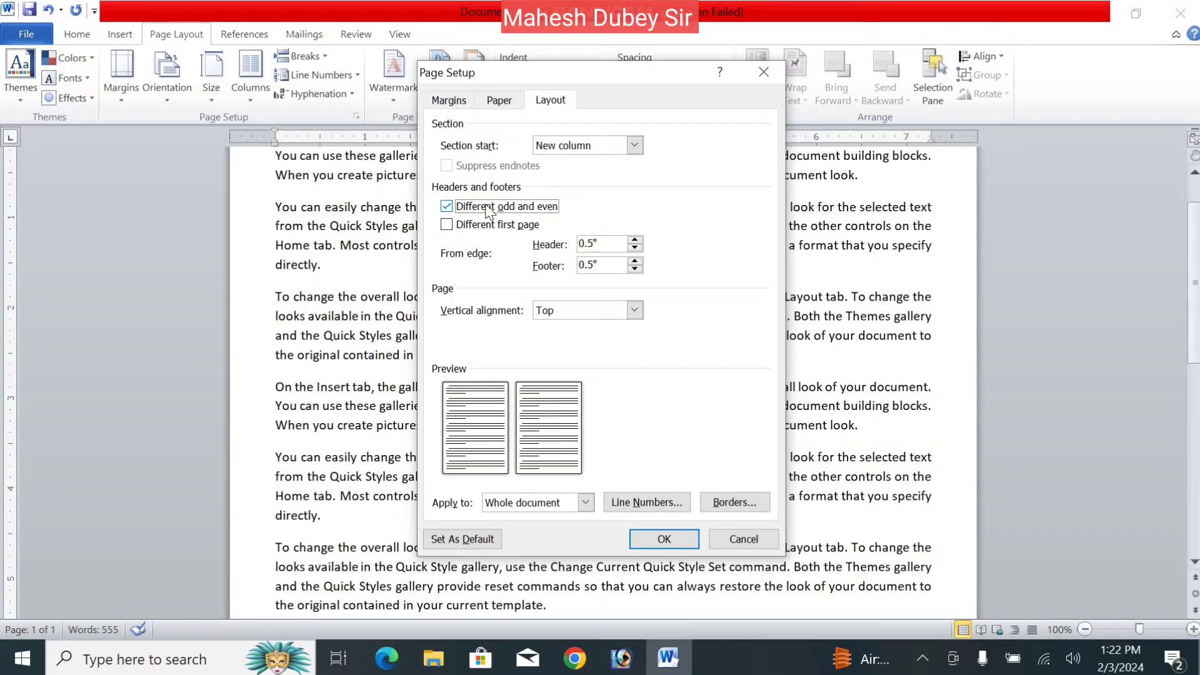
left_click(481, 226)
left_click(446, 226)
left_click(447, 206)
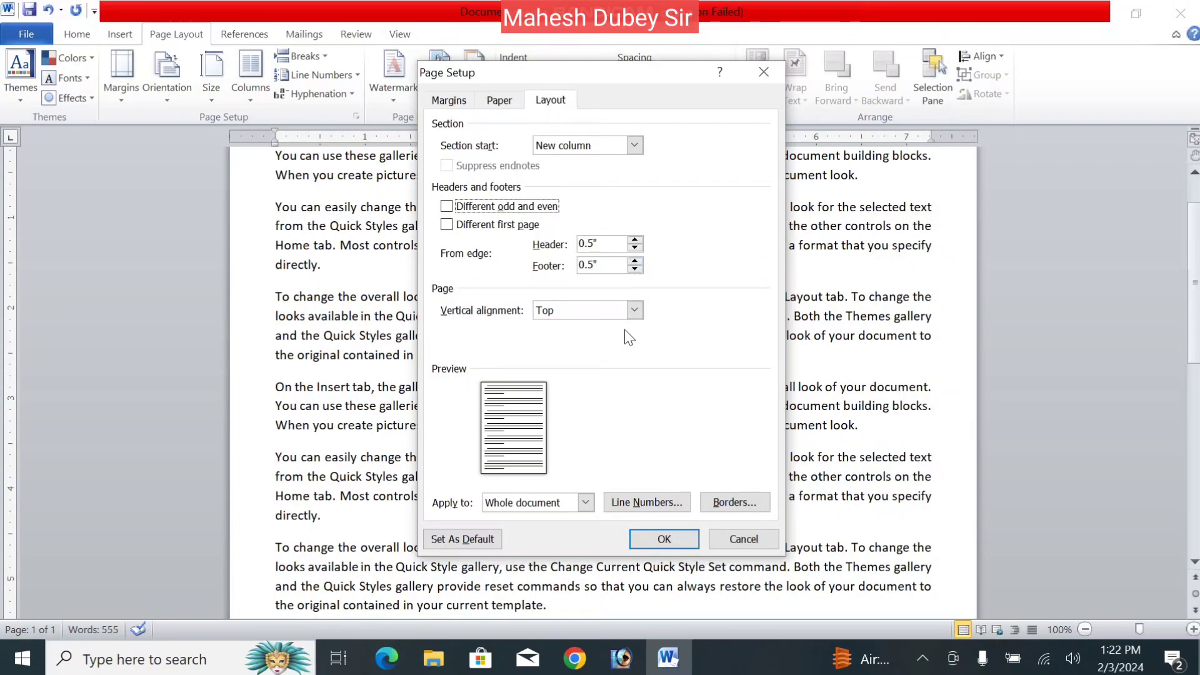
left_click(661, 540)
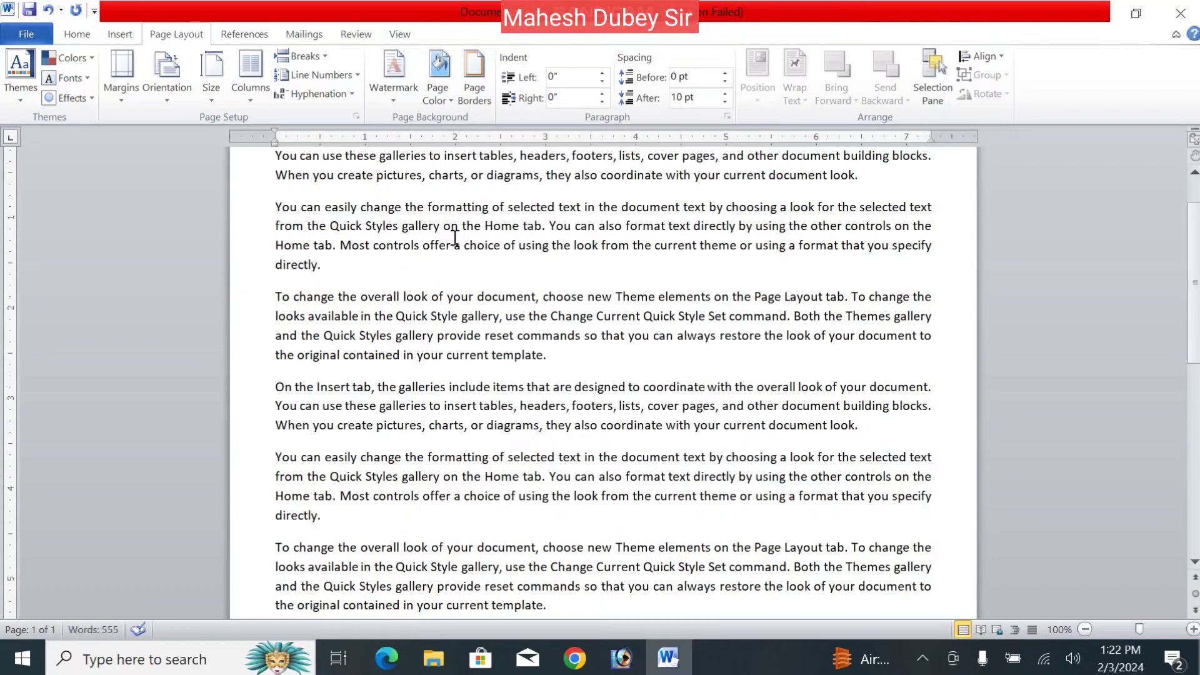
- Insert the Blank (Three Columns) header from the Insert tab and close header editing
scroll(603, 375, "up", 2)
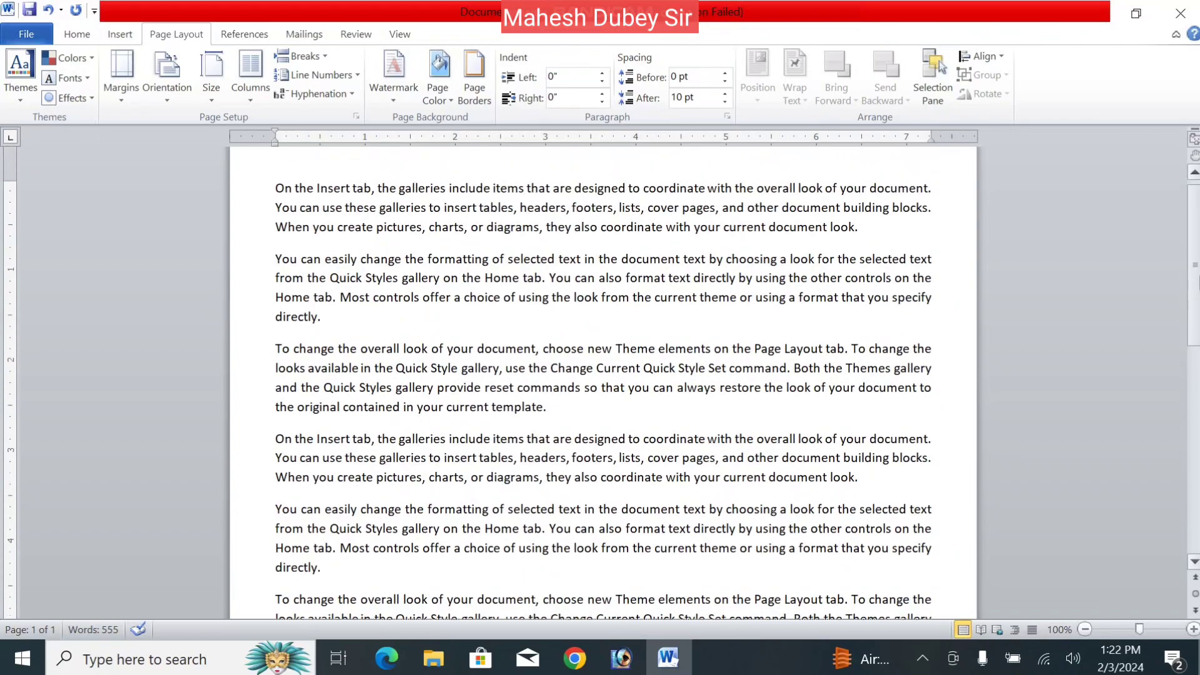
left_click(118, 34)
left_click(578, 105)
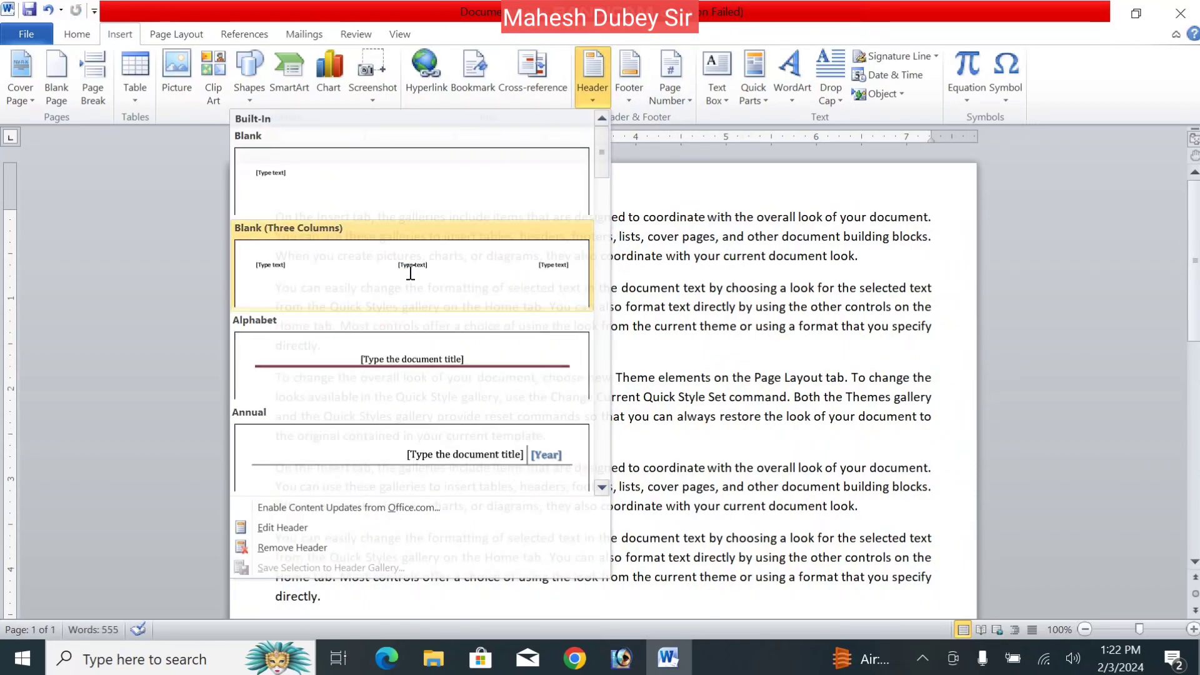
left_click(413, 279)
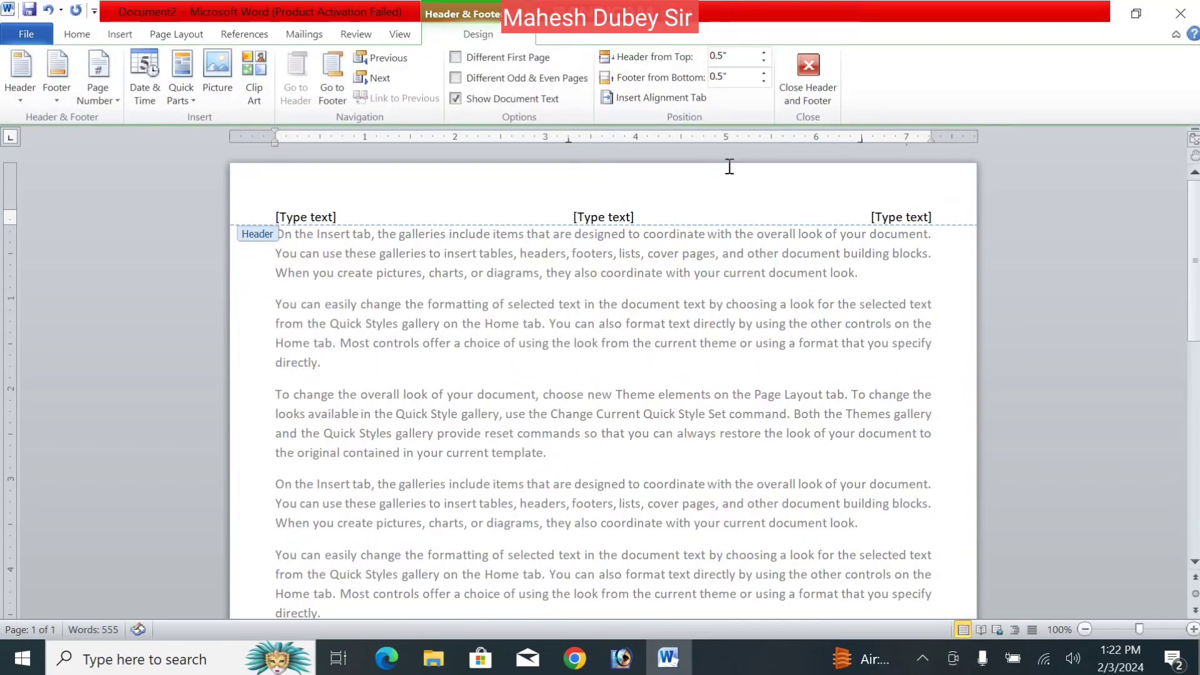
left_click(793, 97)
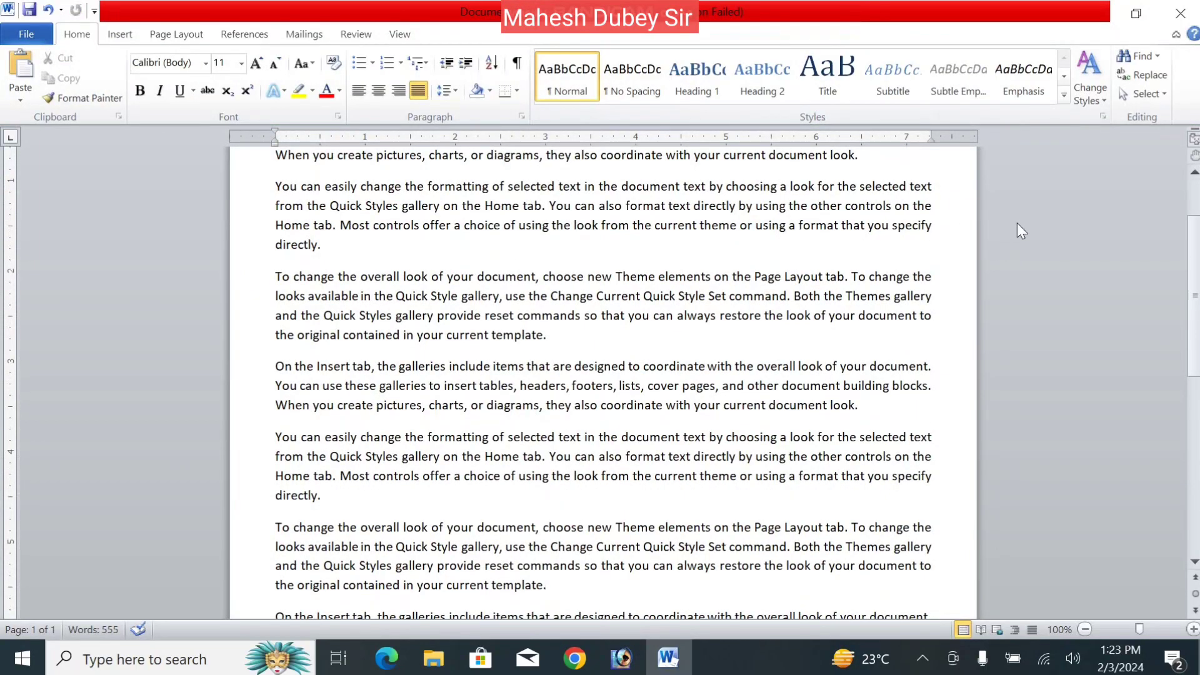
scroll(1195, 222, "up", 2)
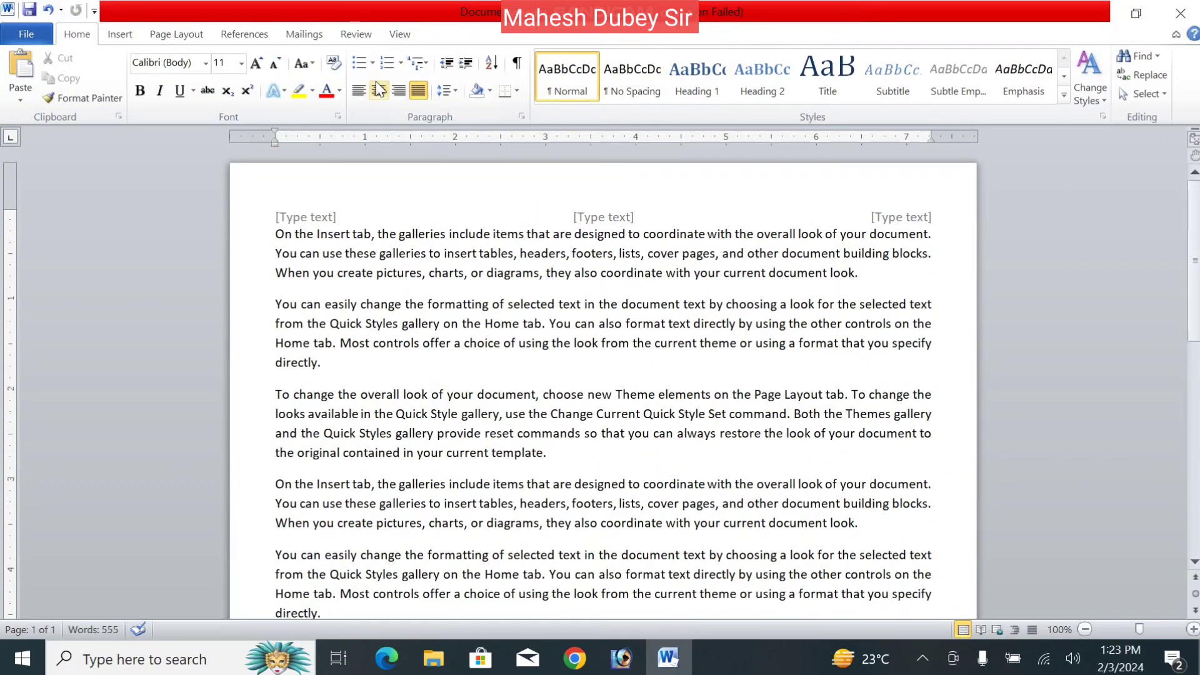
left_click(147, 35)
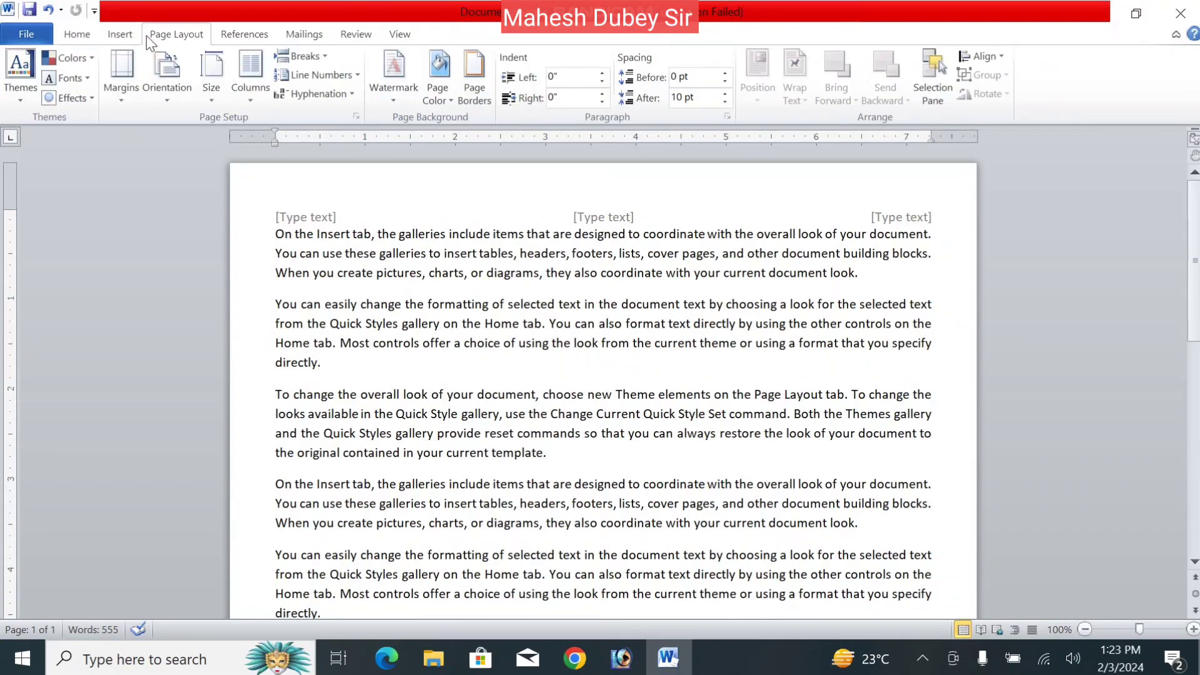
left_click(122, 108)
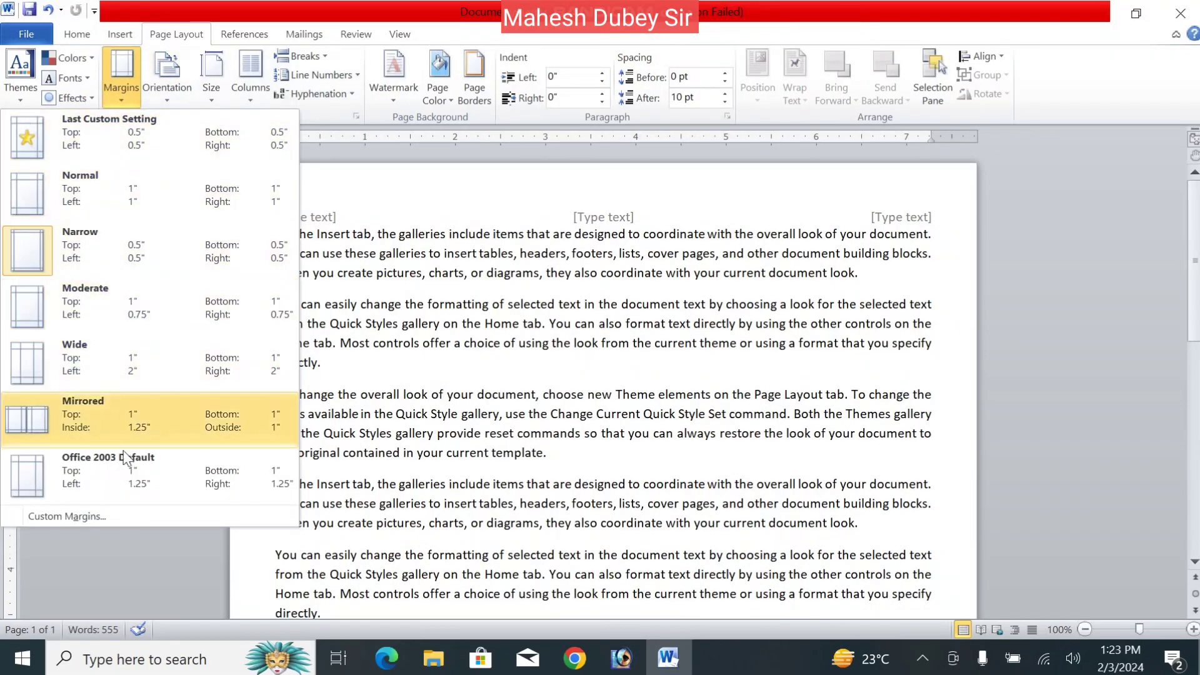
left_click(100, 516)
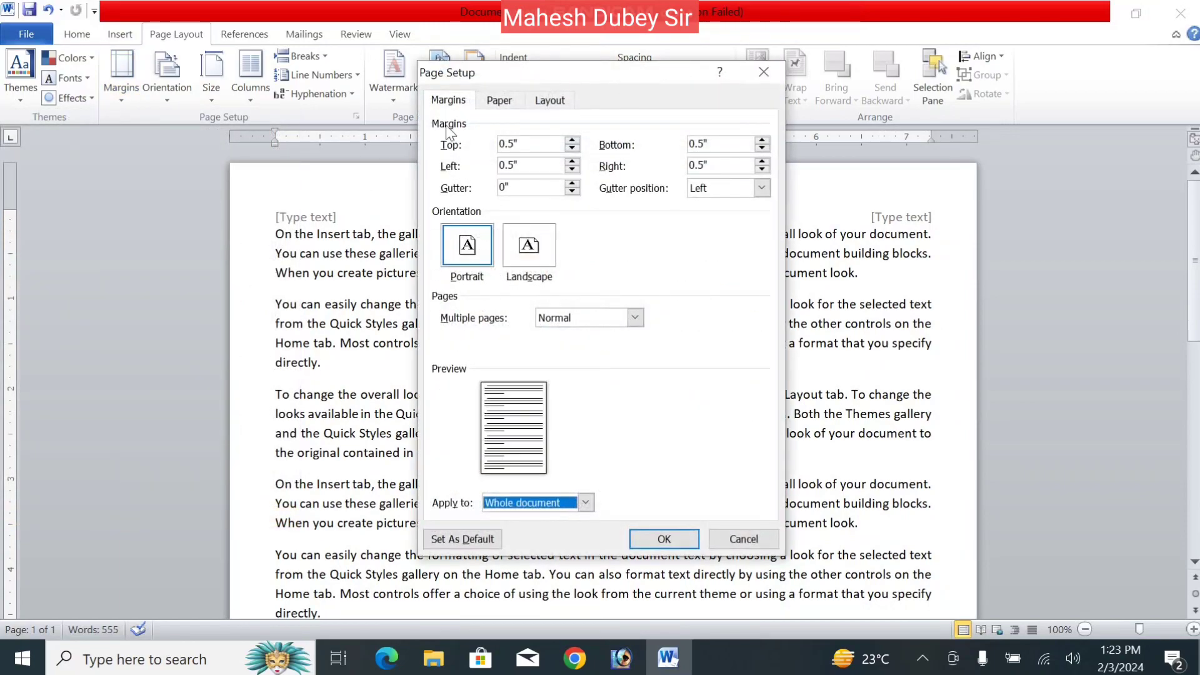
left_click(541, 102)
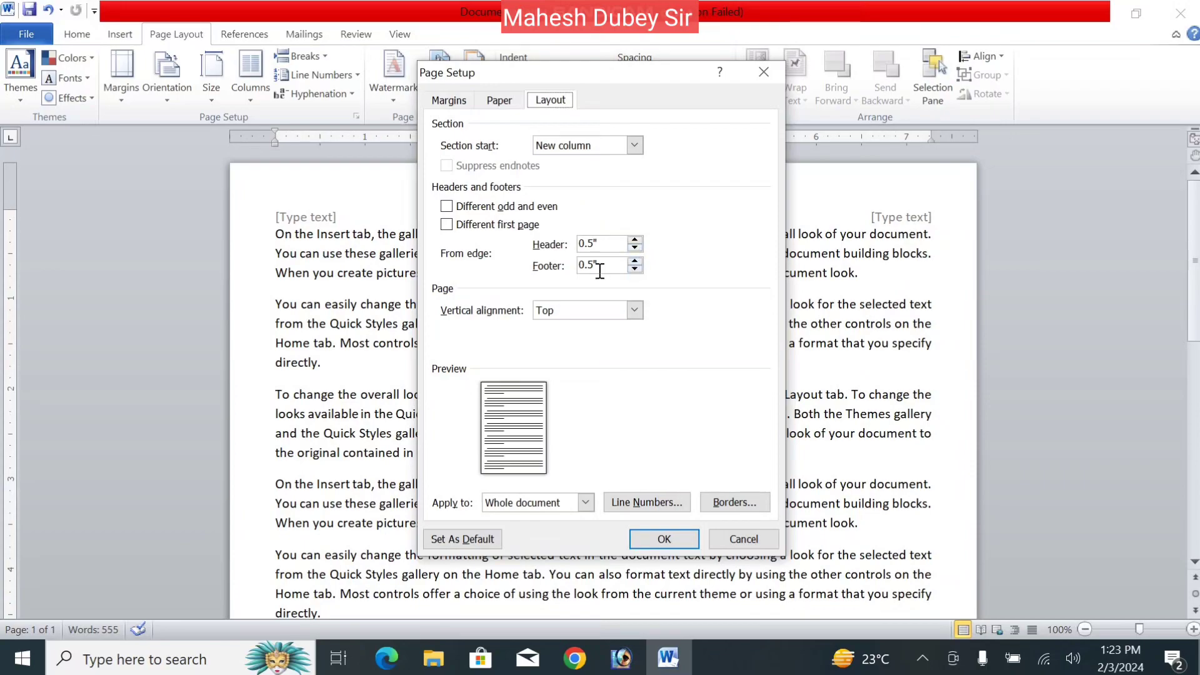
left_click(633, 242)
left_click(633, 242)
left_click(633, 242)
left_click(633, 242)
left_click(633, 242)
left_click(635, 261)
left_click(635, 261)
left_click(635, 261)
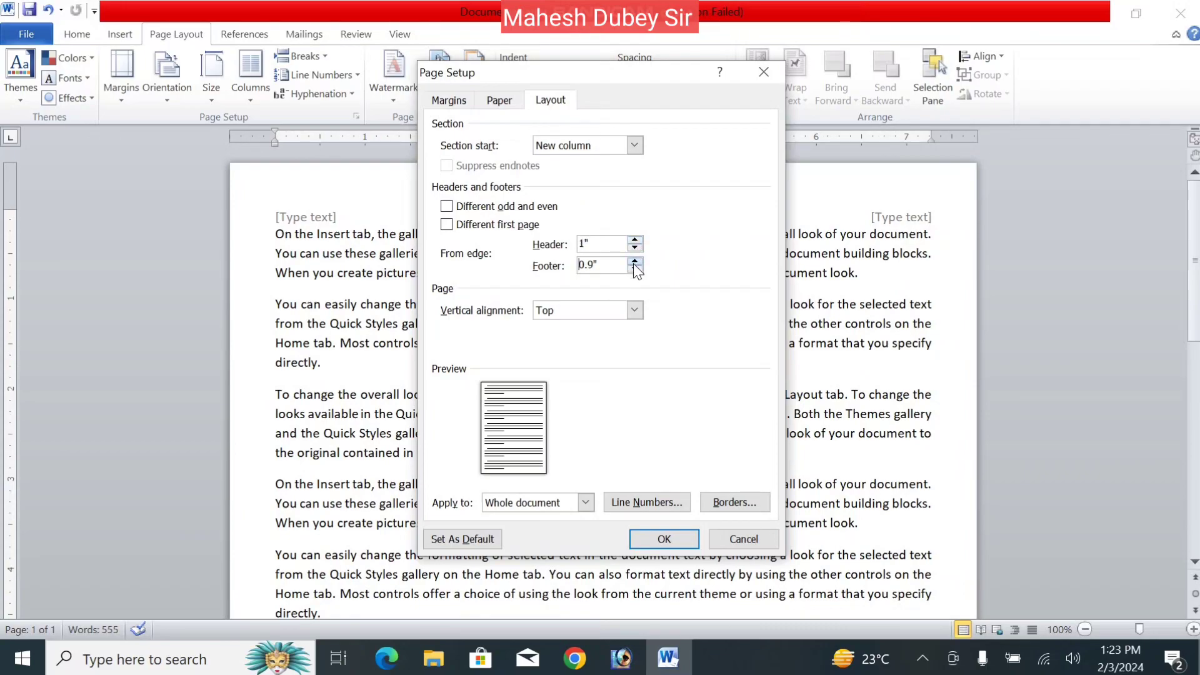
left_click(659, 539)
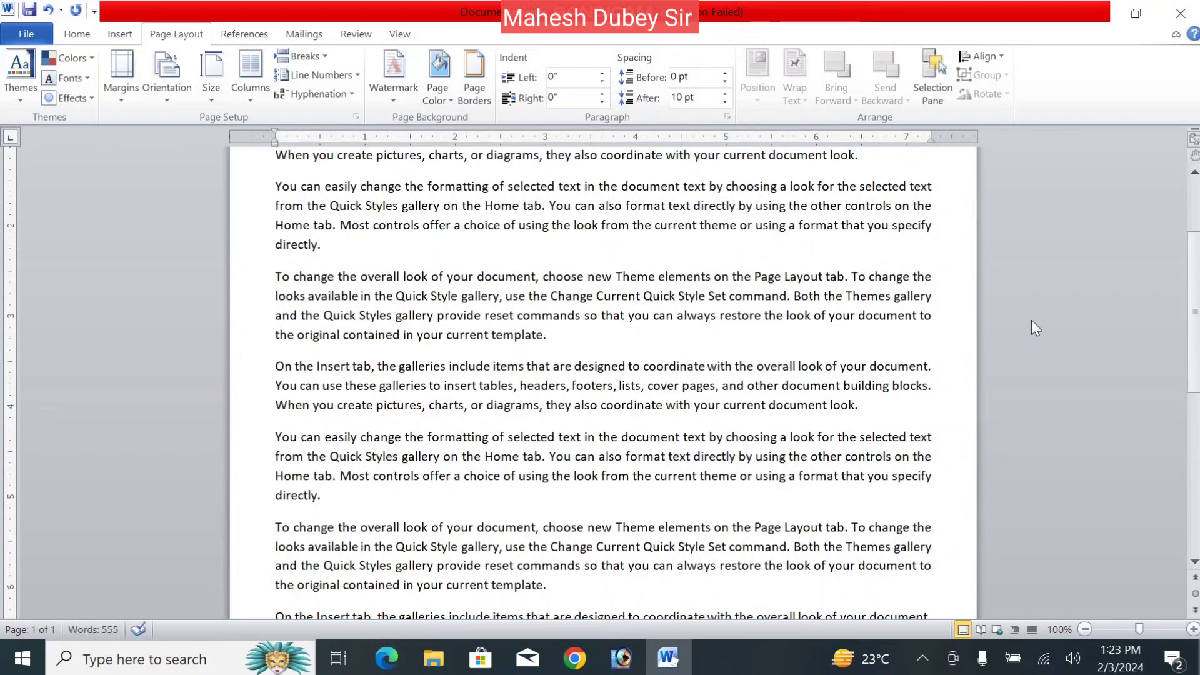
key("ctrl+Home")
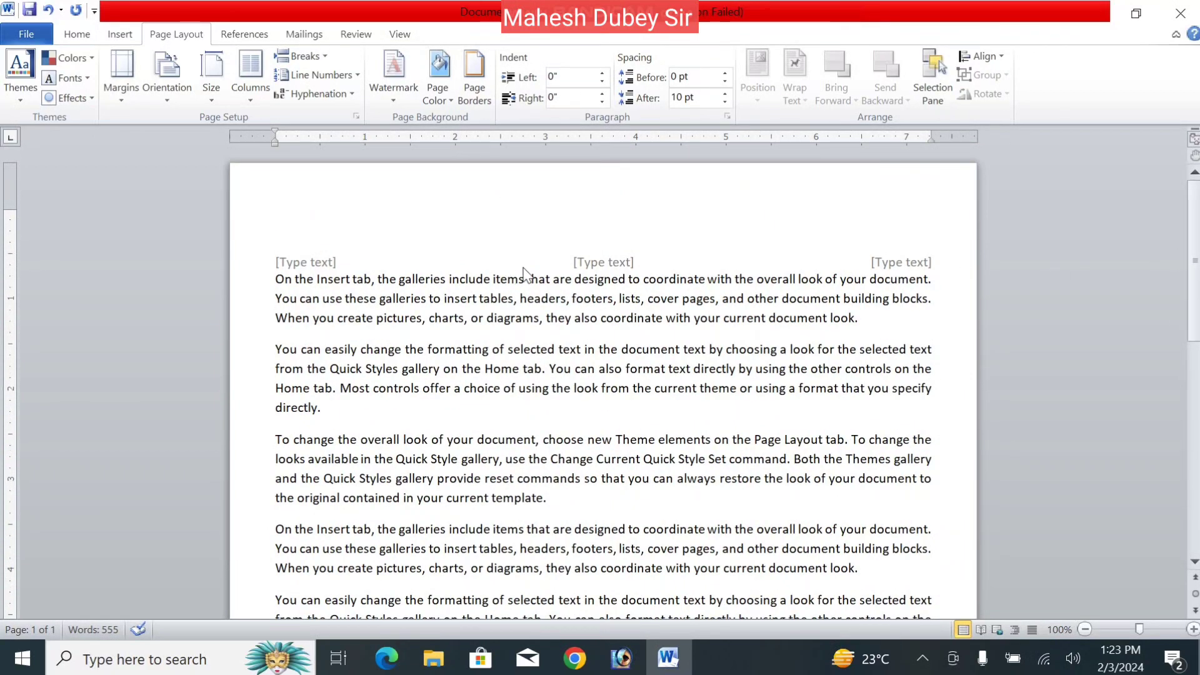
- In Page Setup's Layout tab, try Bottom, Top and Center vertical alignment, then apply Justified
left_click(122, 100)
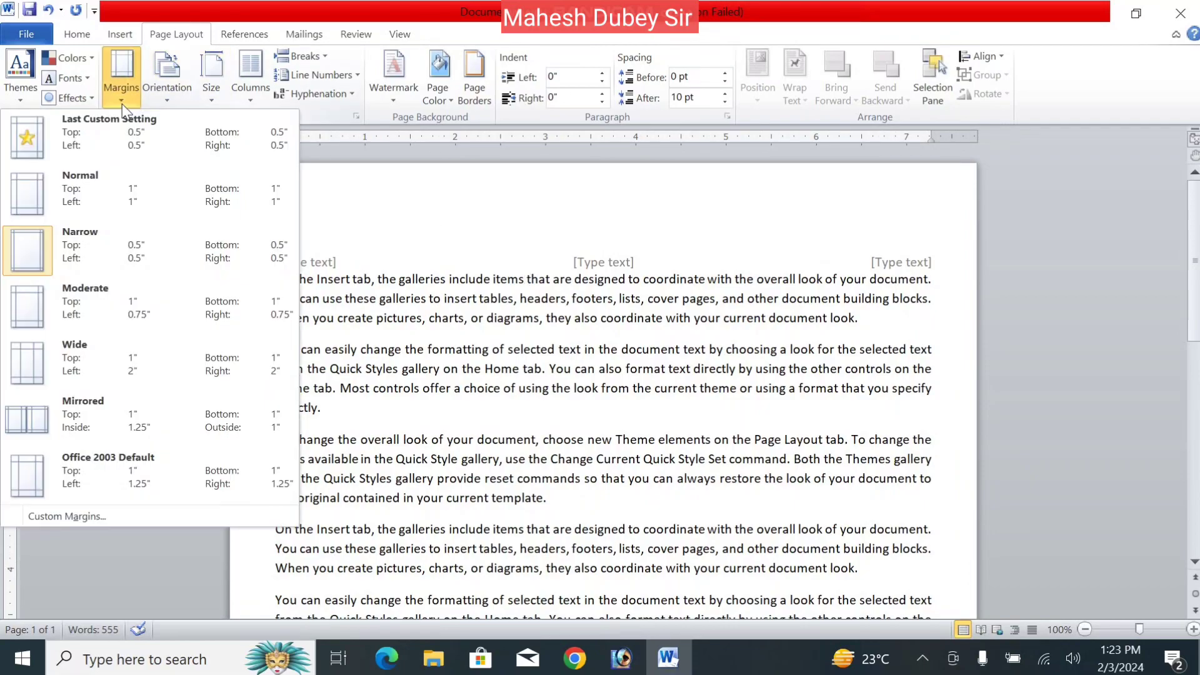
left_click(68, 517)
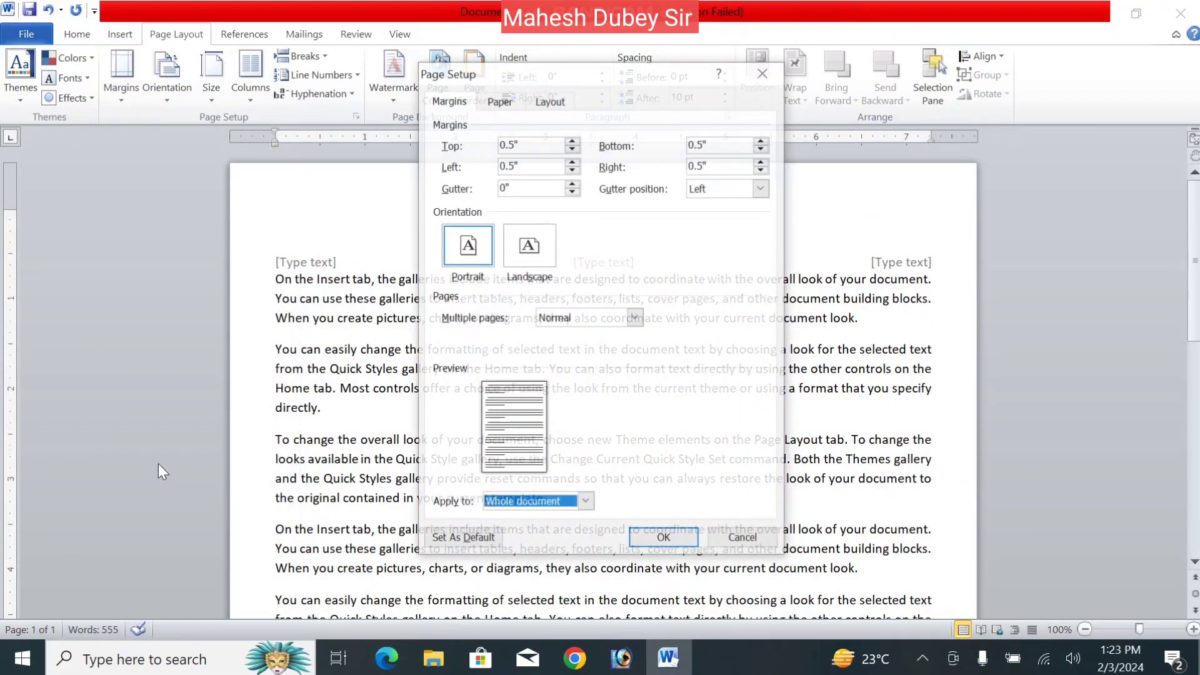
left_click(567, 102)
left_click(611, 310)
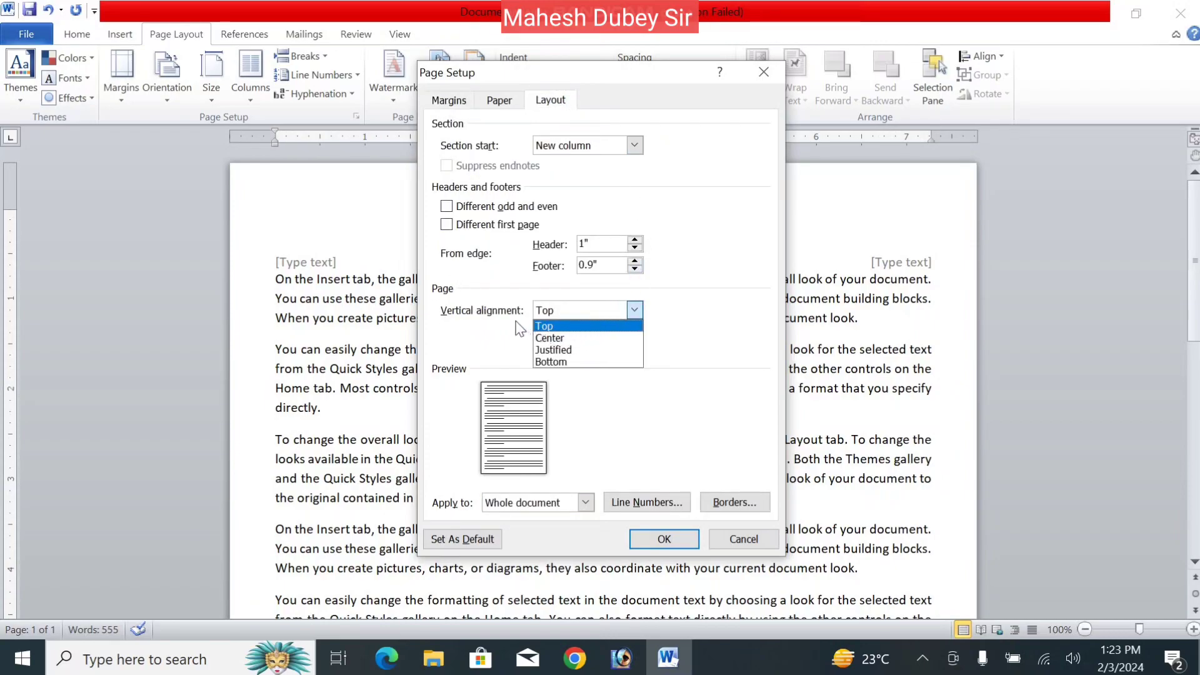
left_click(573, 362)
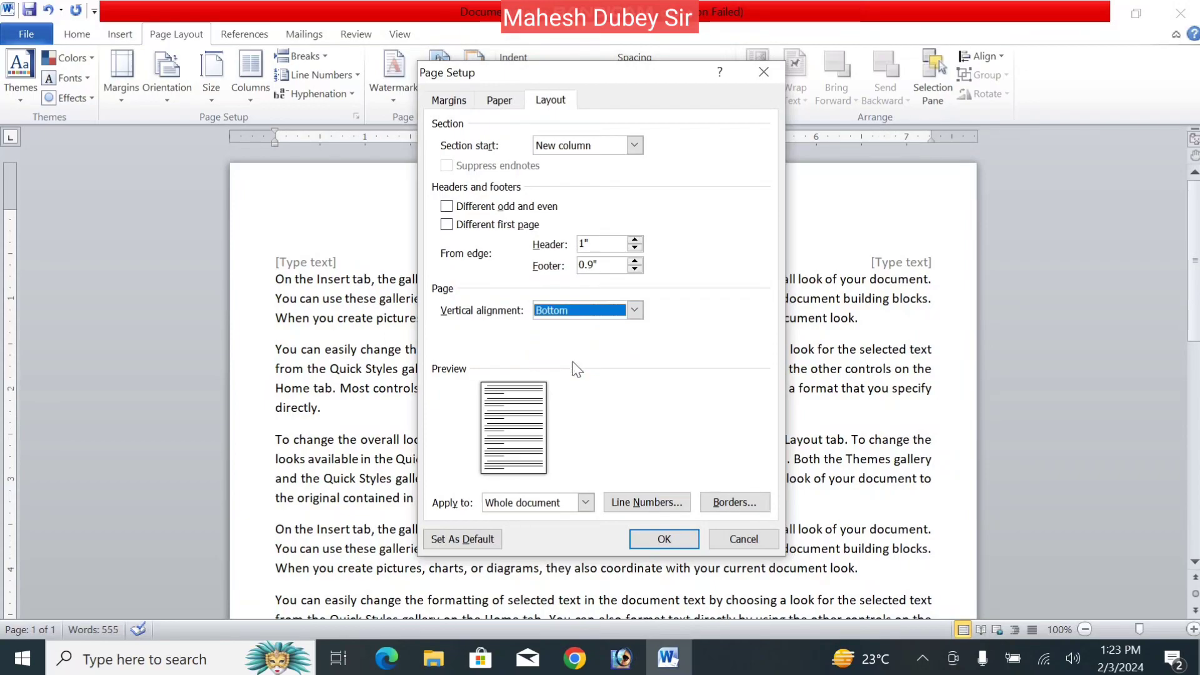
left_click(580, 317)
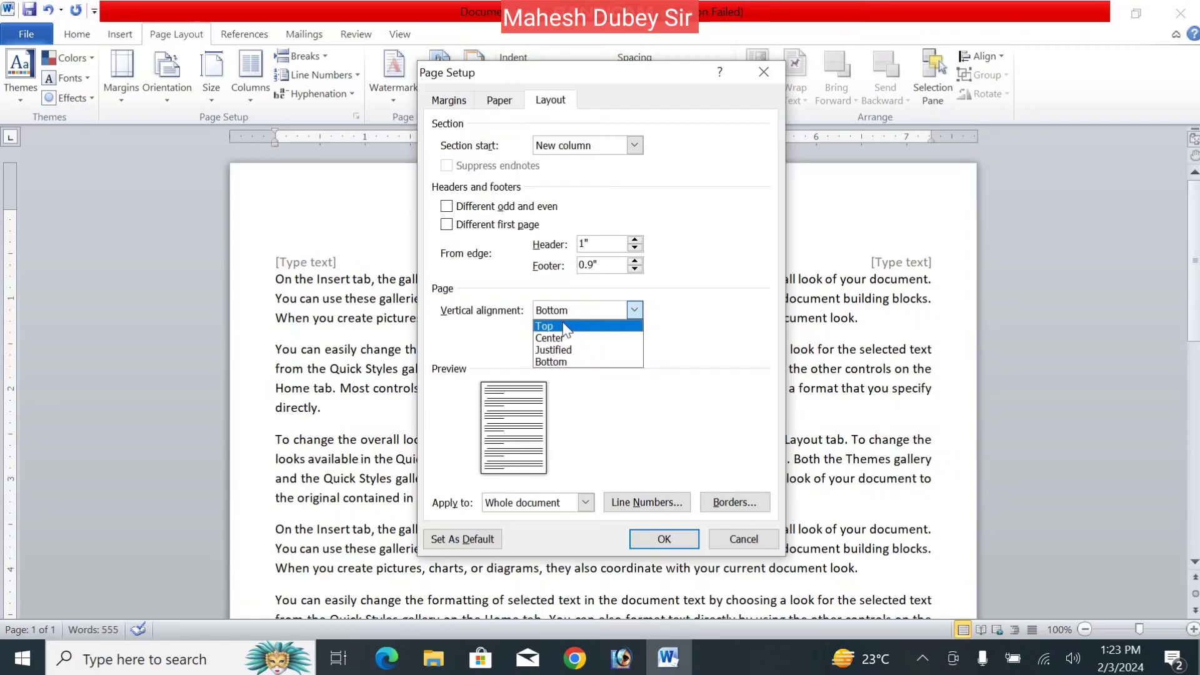
left_click(561, 325)
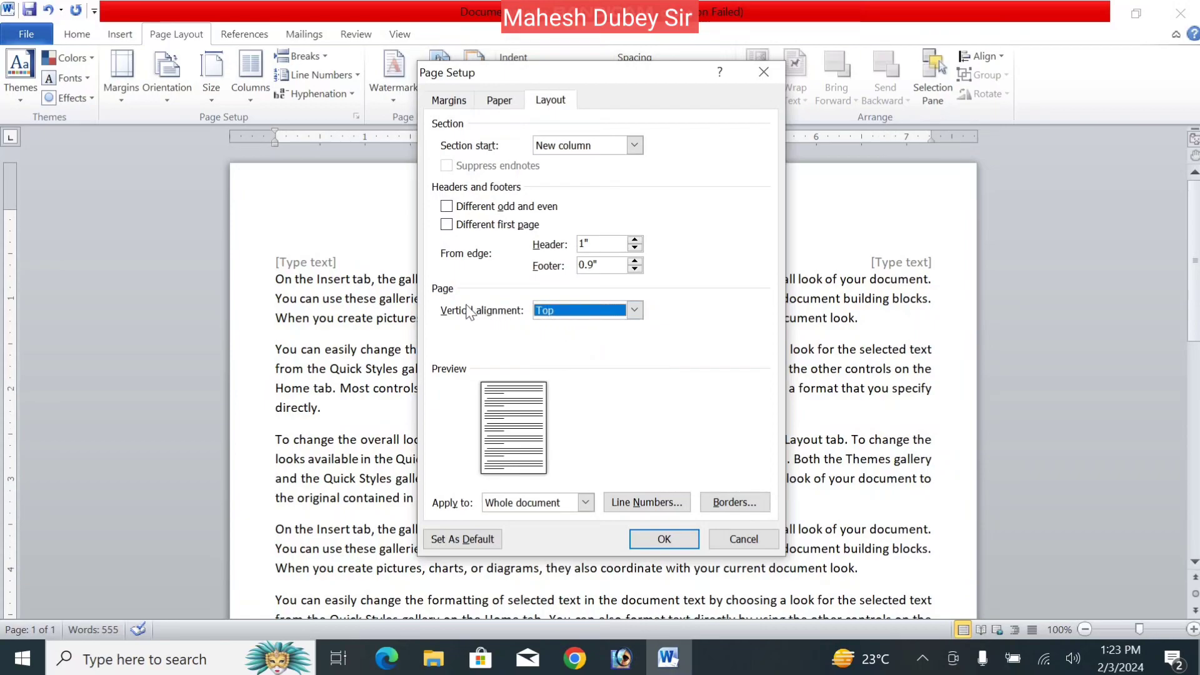
left_click(571, 310)
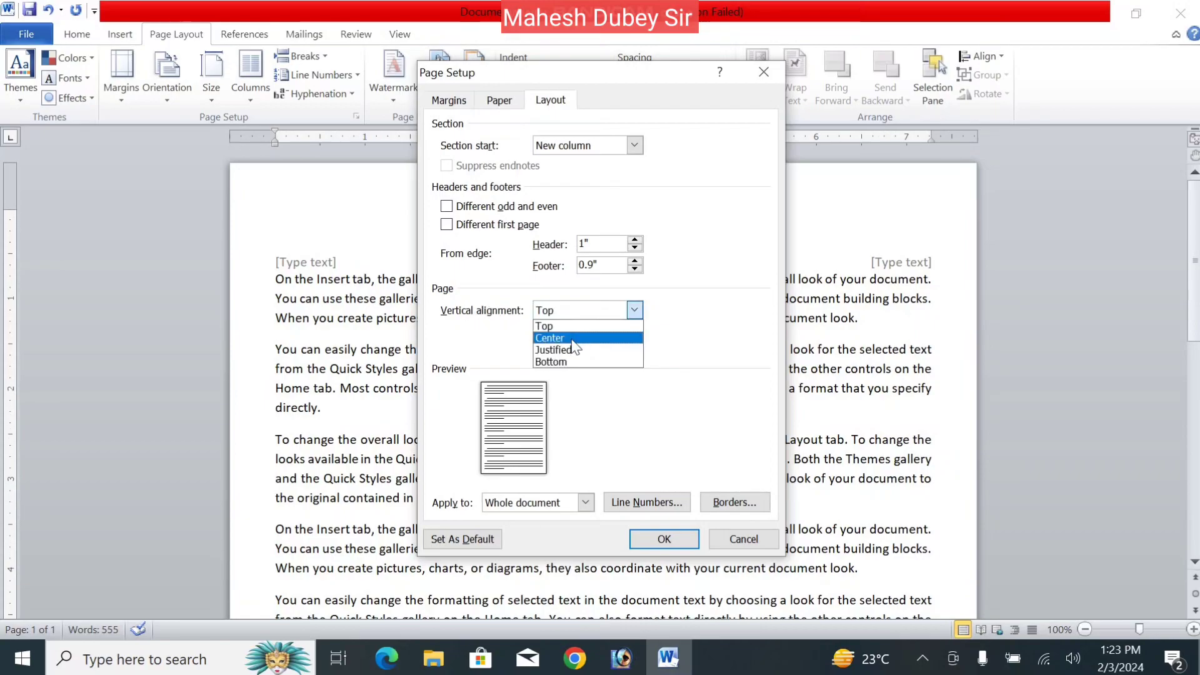
left_click(572, 340)
left_click(591, 315)
left_click(580, 345)
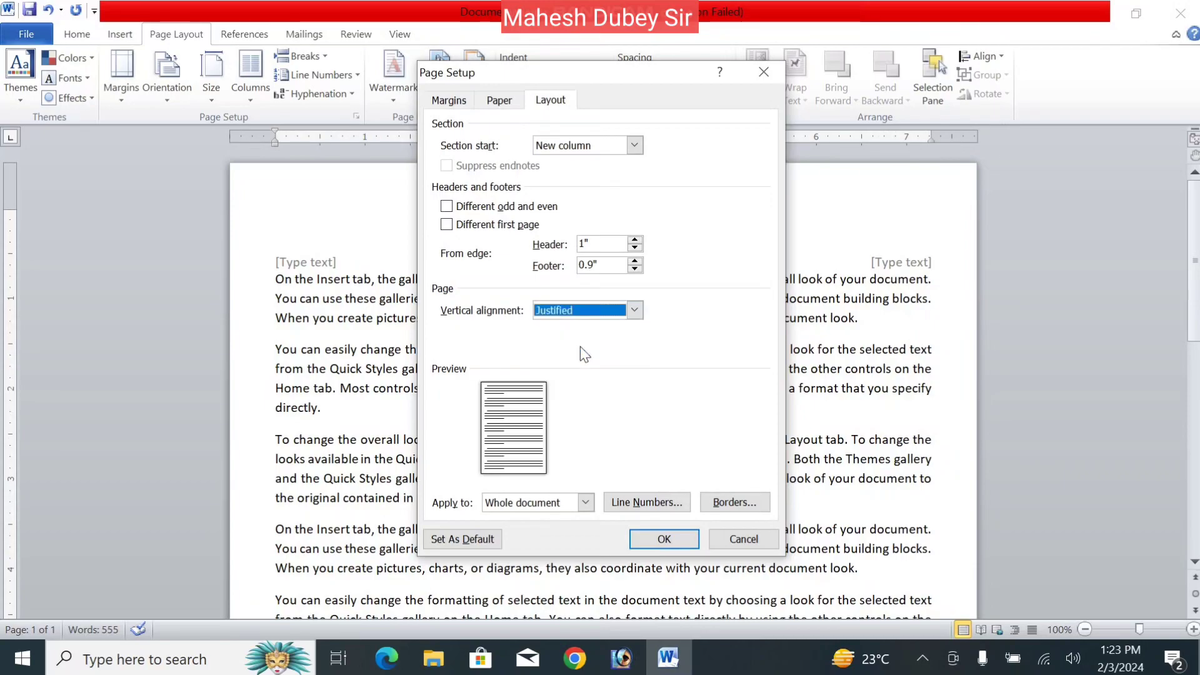
left_click(654, 548)
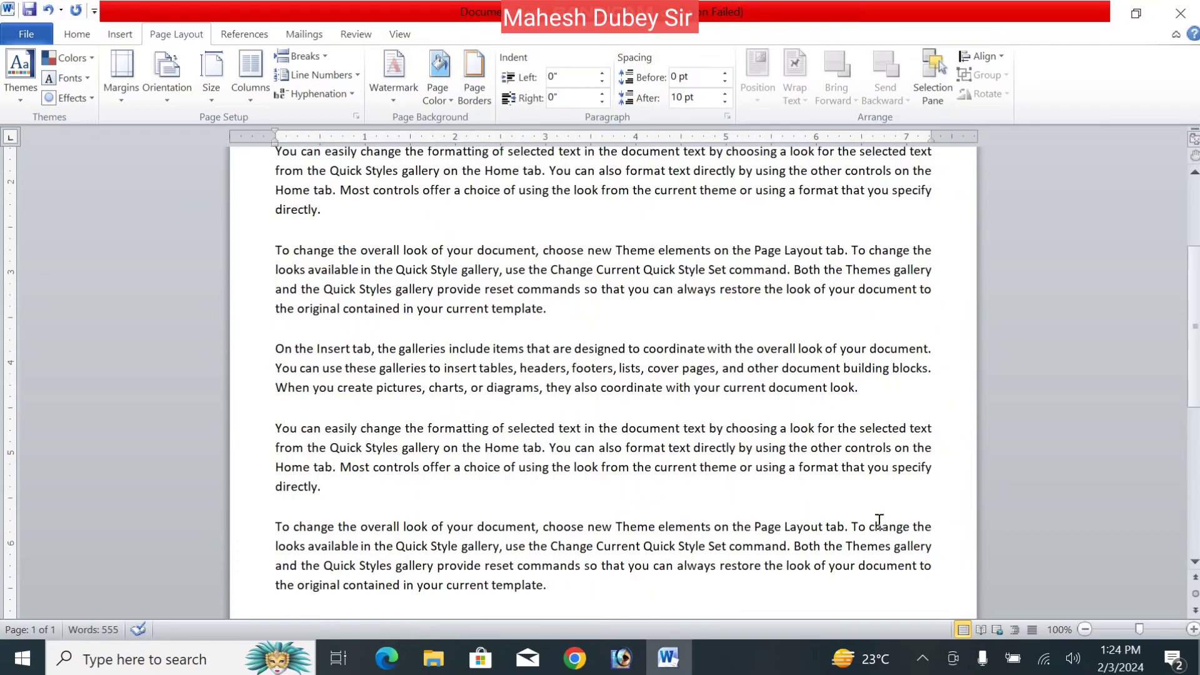
- Add line numbering that restarts each page, then open and dismiss the Borders dialog unchanged
left_click(125, 104)
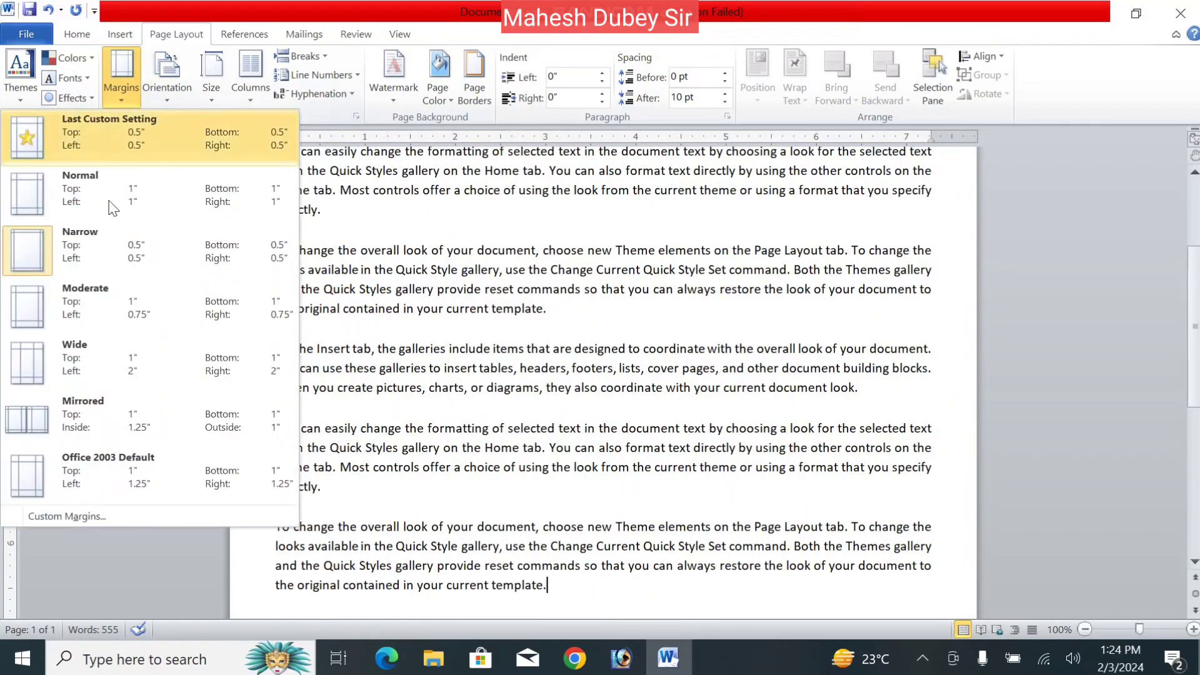
left_click(113, 509)
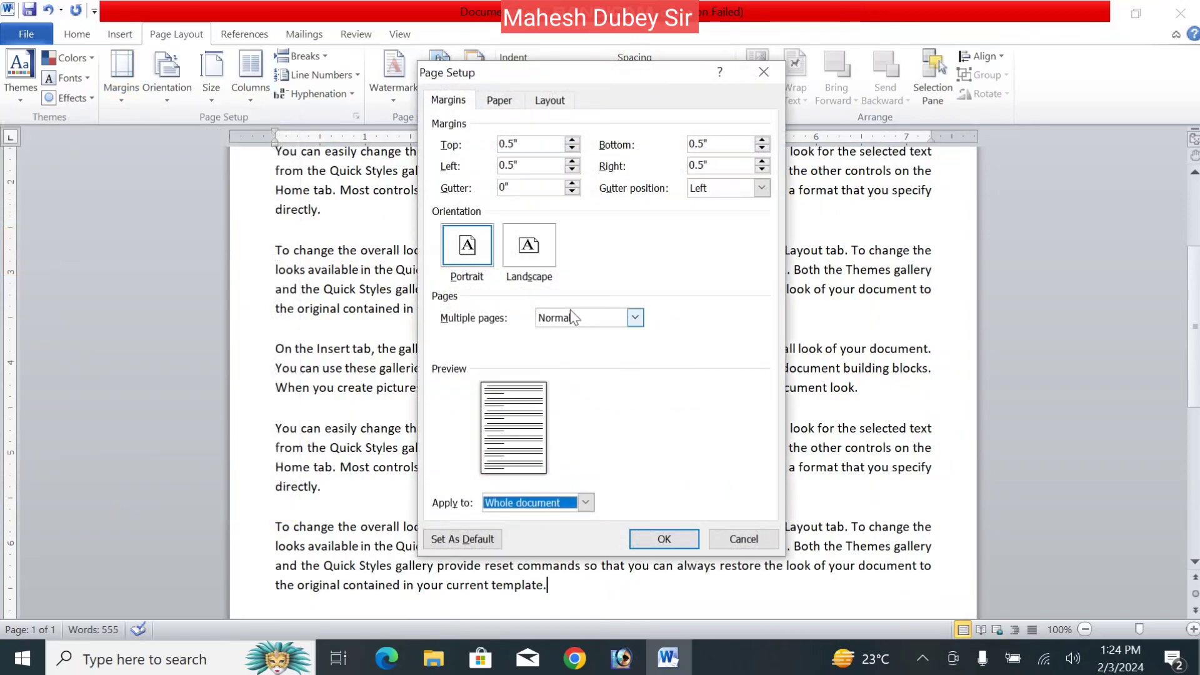
left_click(553, 104)
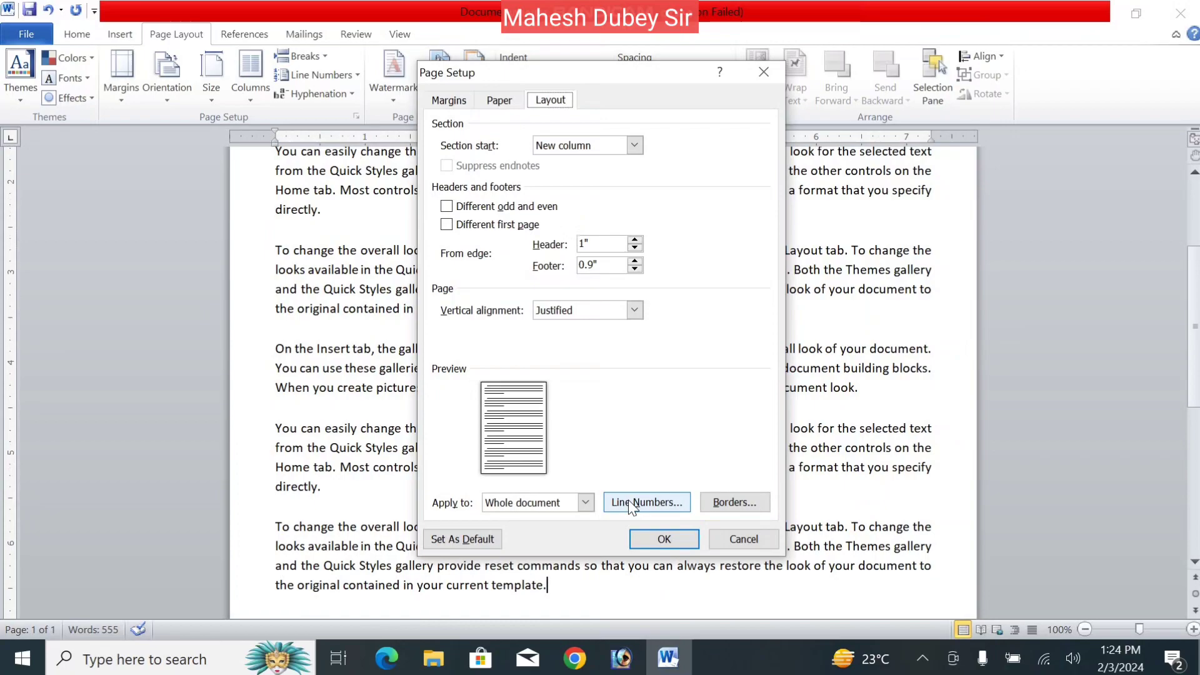
left_click(654, 507)
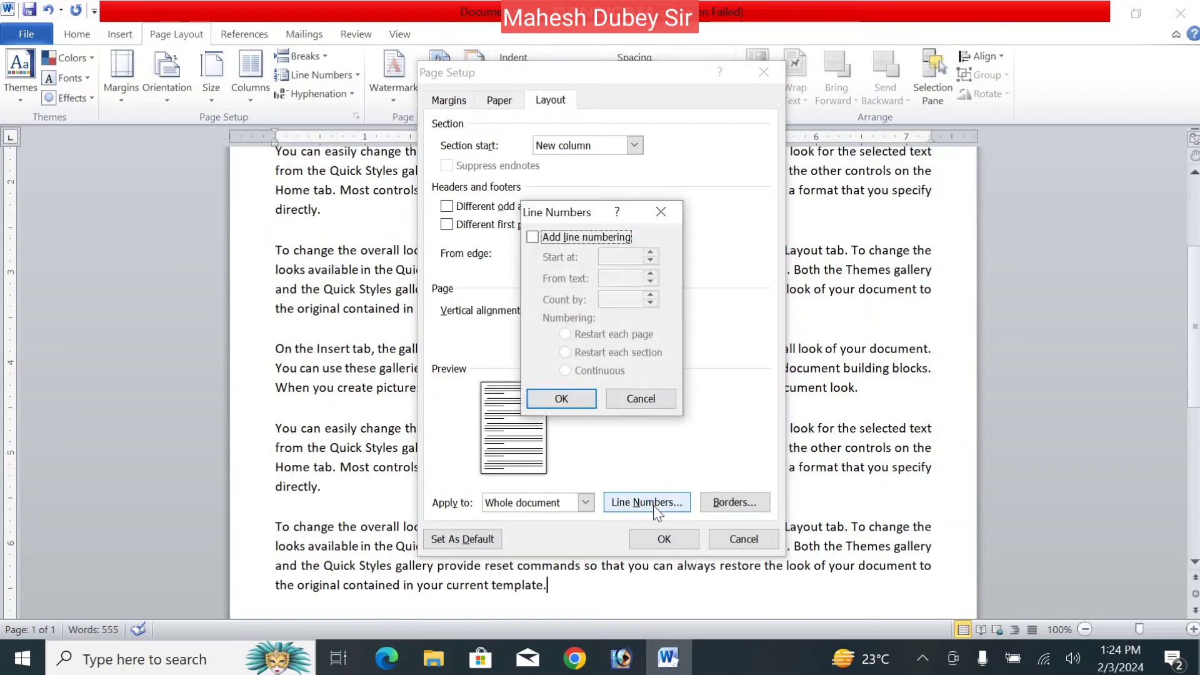
left_click(533, 239)
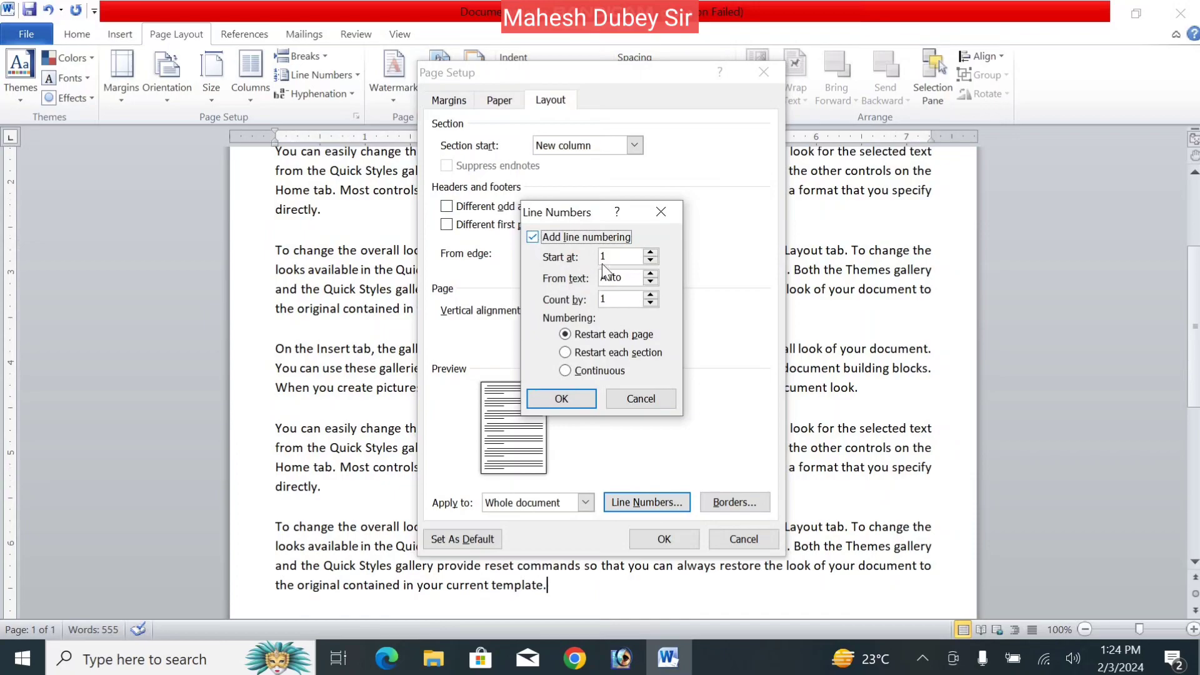
left_click(579, 399)
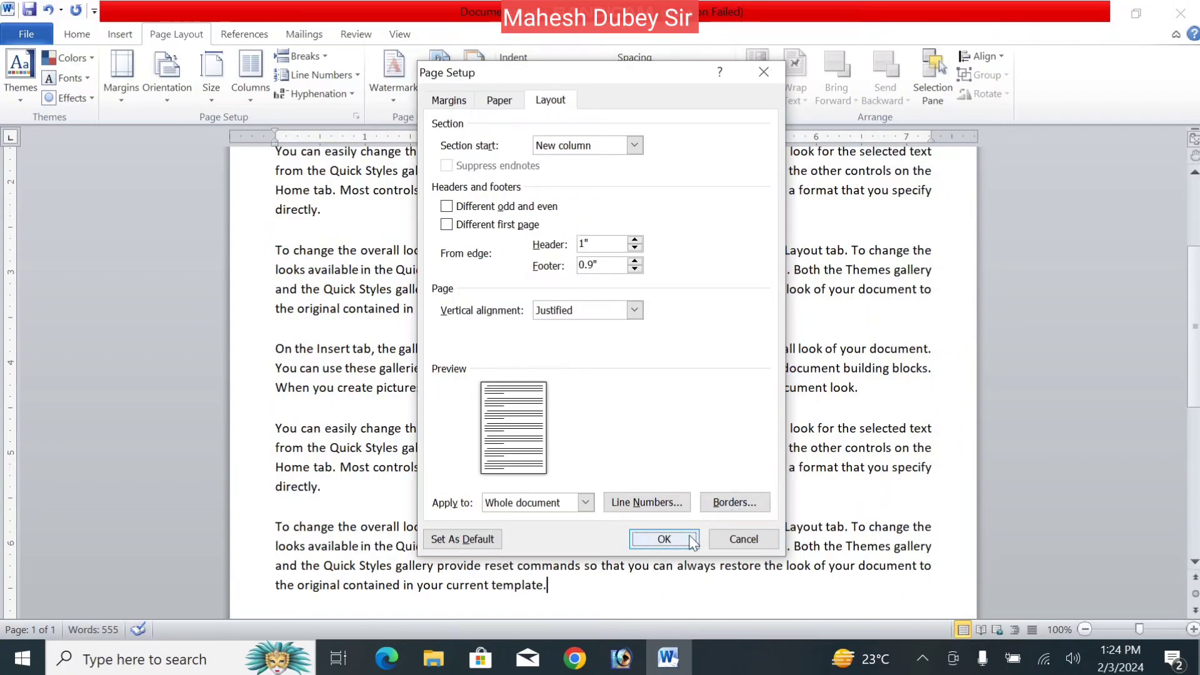
left_click(744, 505)
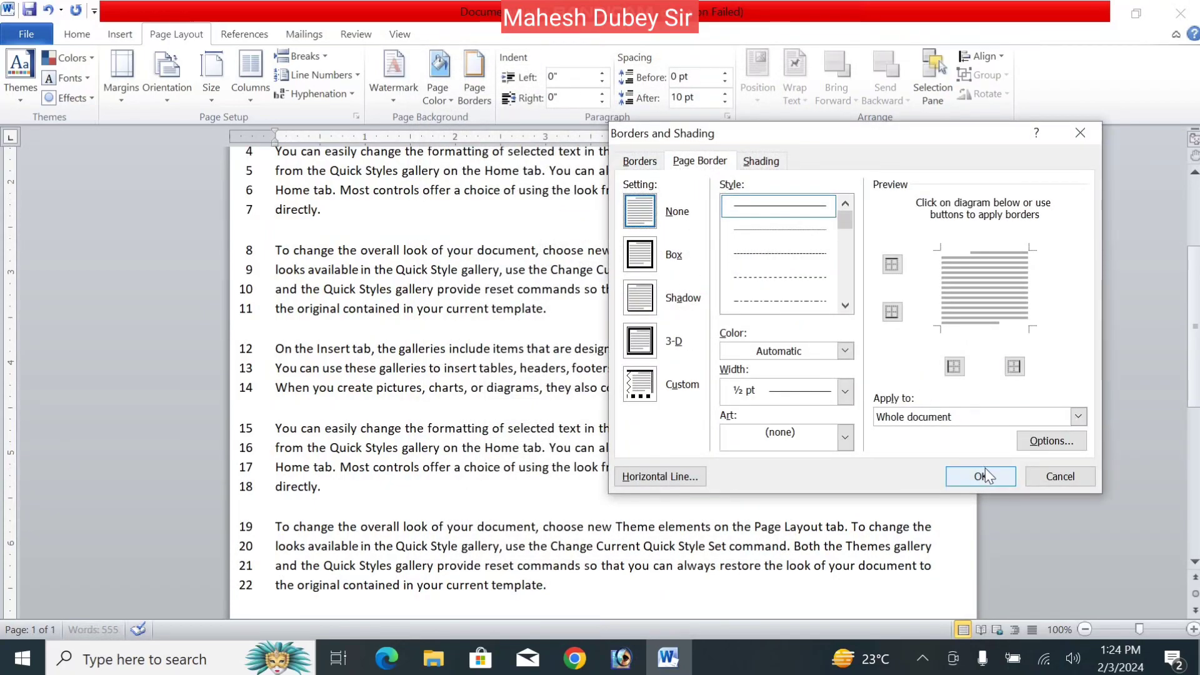
left_click(981, 475)
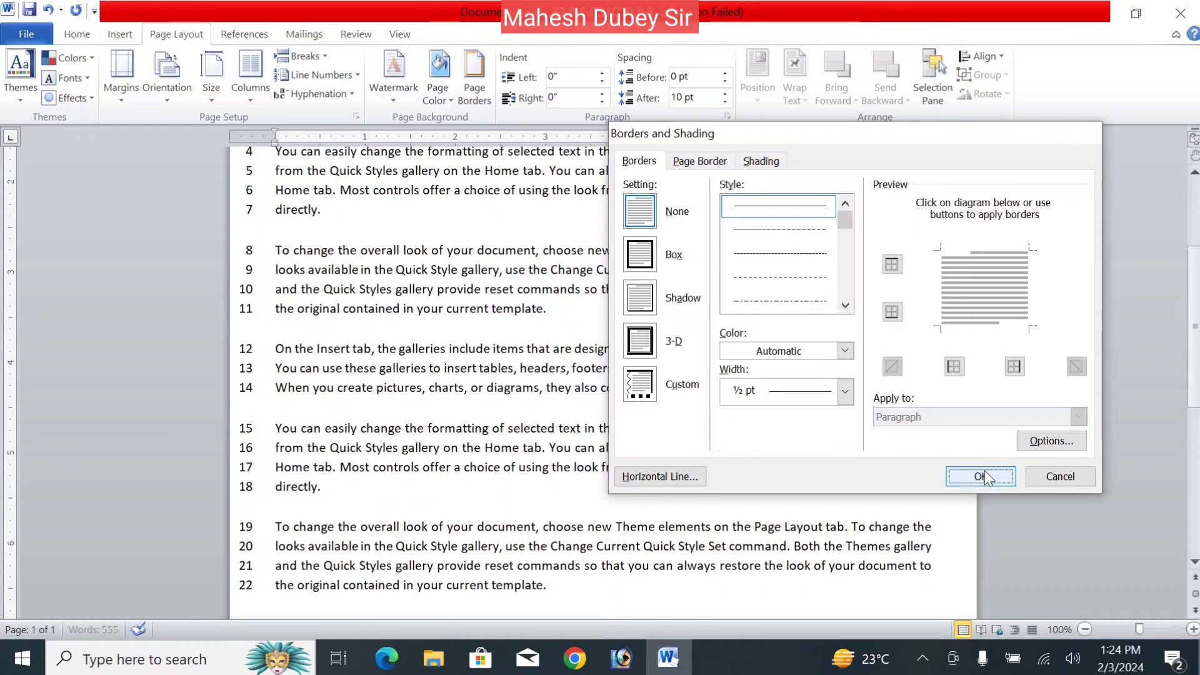
- Uncheck Add line numbering in Page Setup's Line Numbers options and scroll back to the top
left_click(113, 92)
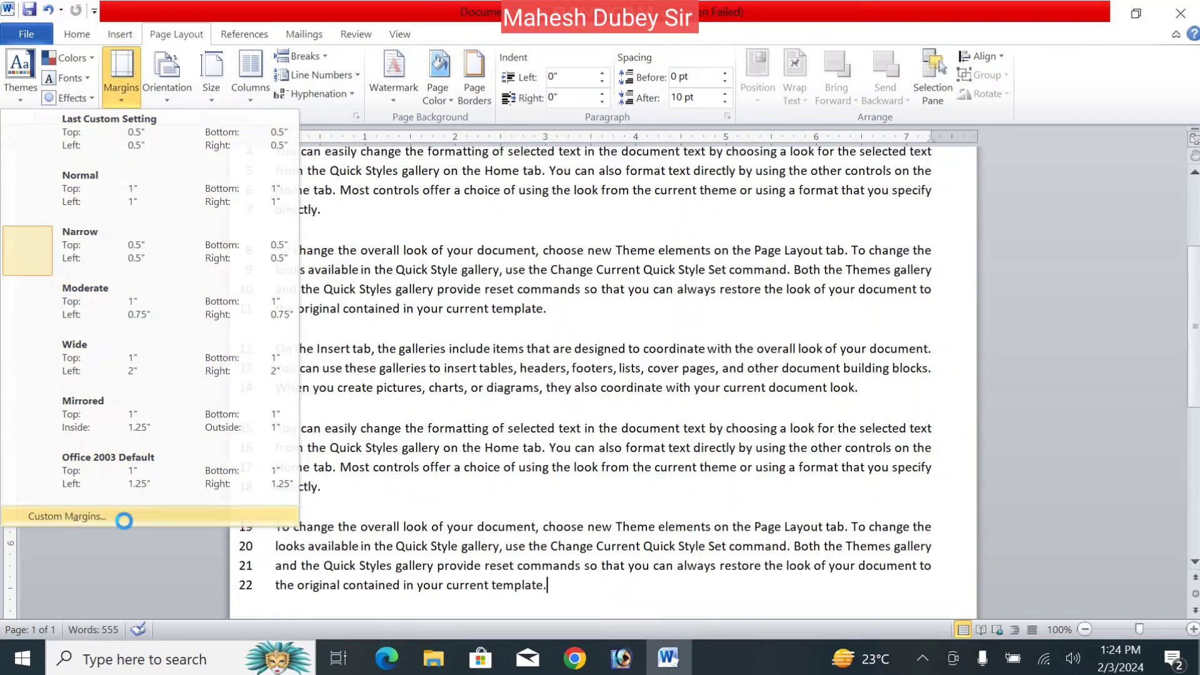
left_click(126, 518)
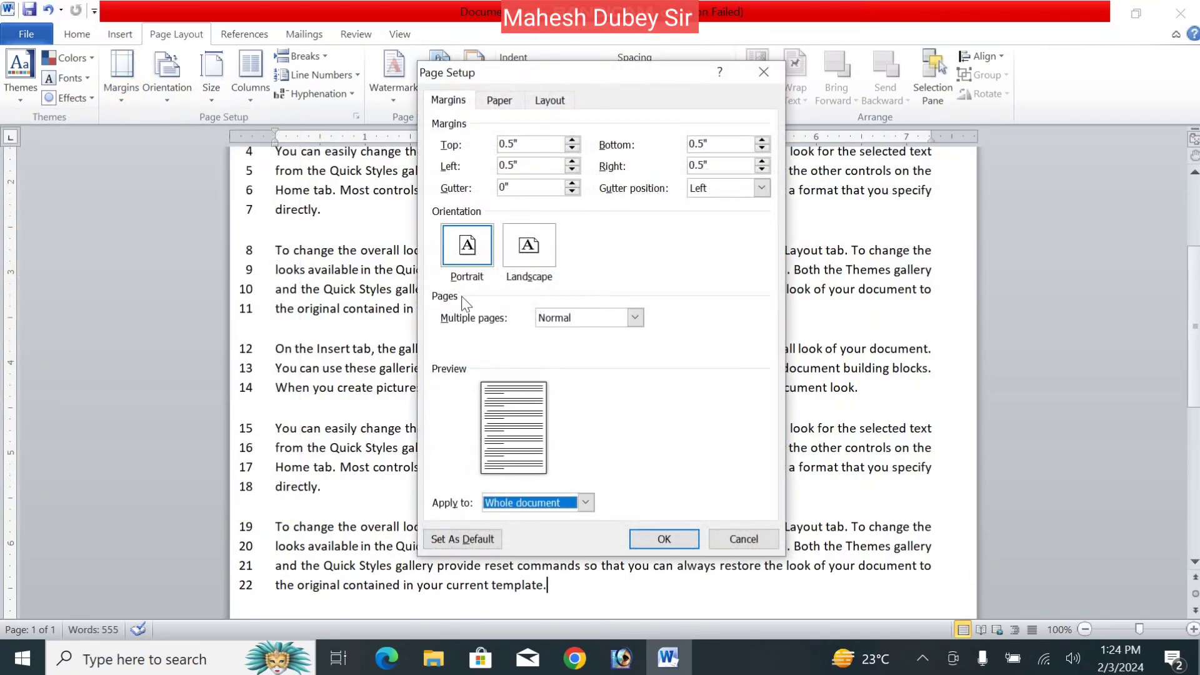
left_click(550, 100)
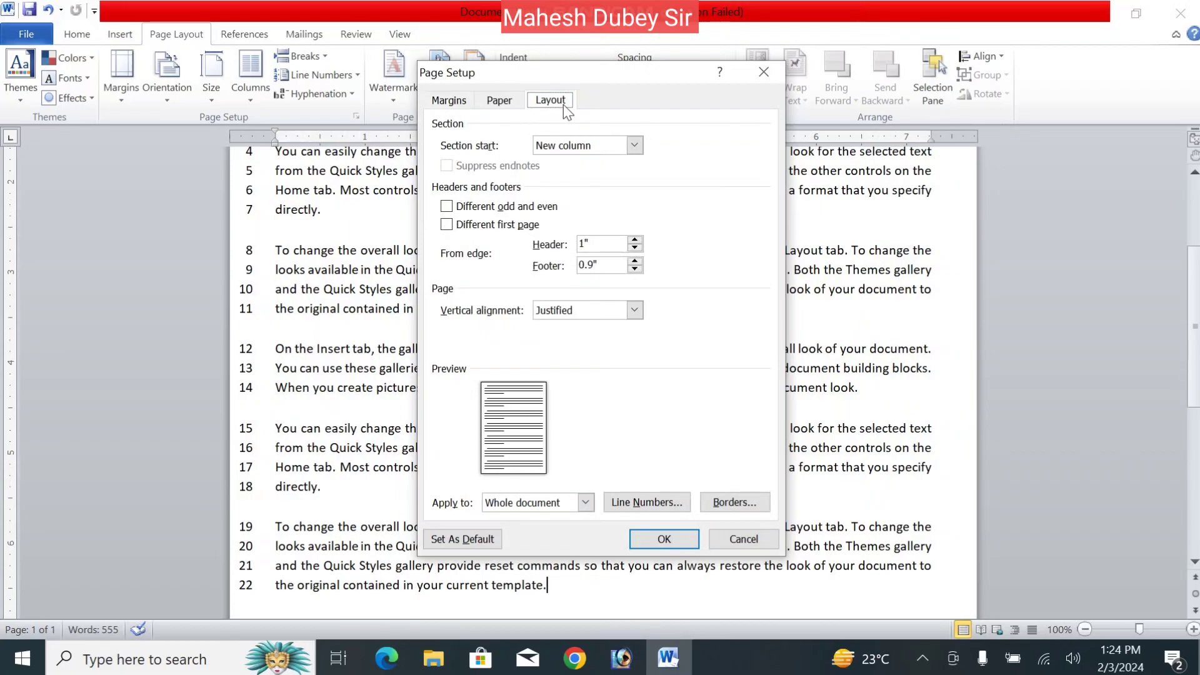
left_click(619, 503)
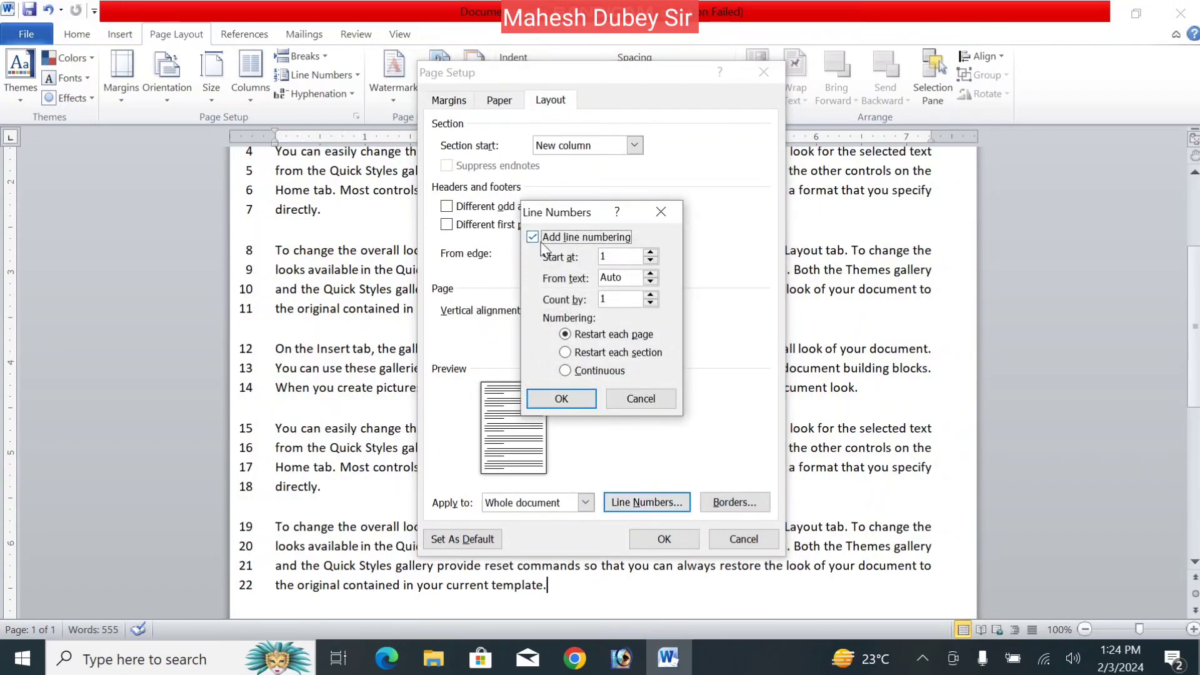
left_click(541, 243)
left_click(566, 396)
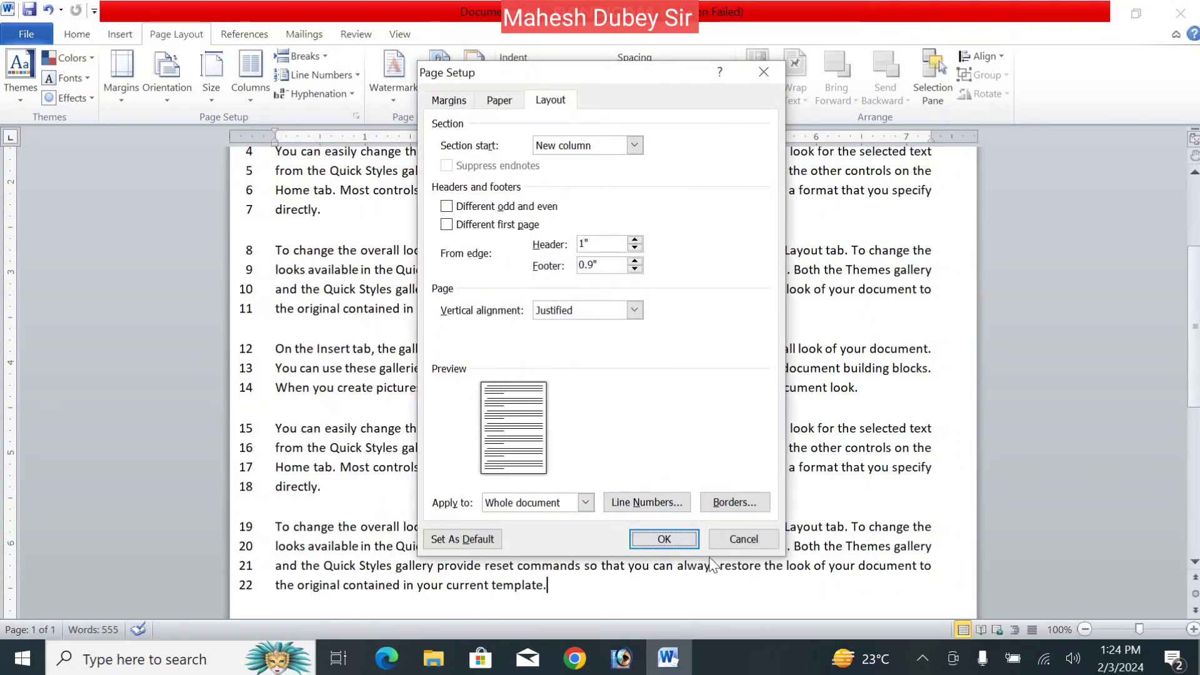
left_click(661, 545)
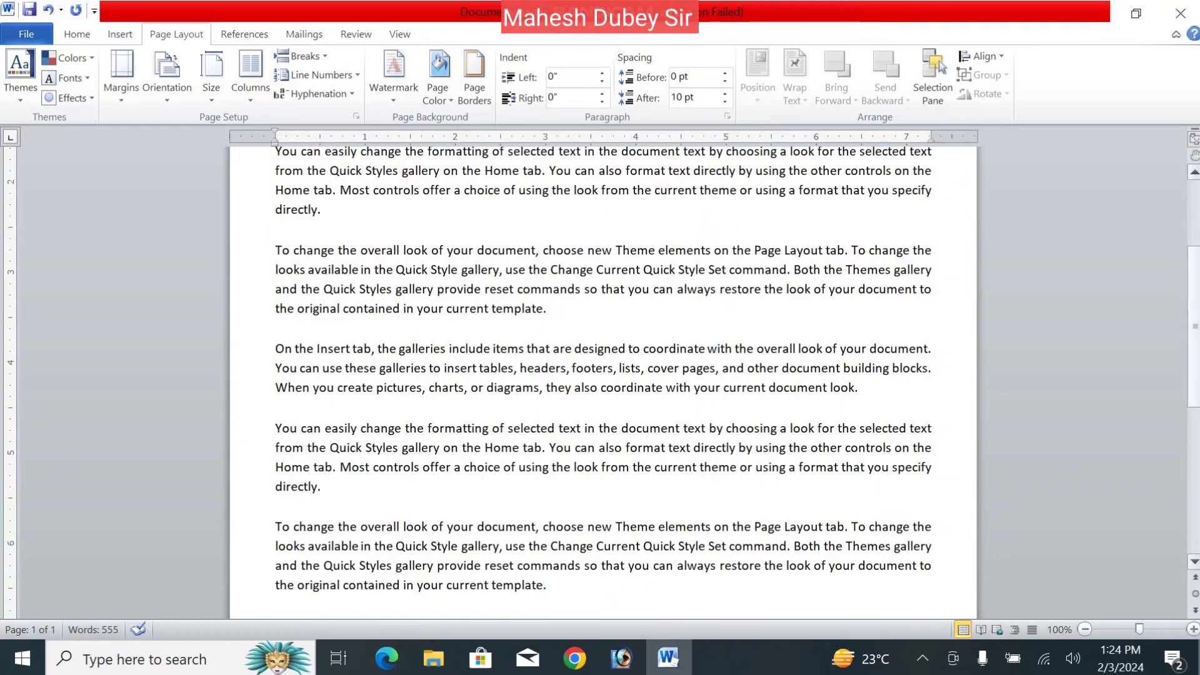
scroll(674, 288, "up", 4)
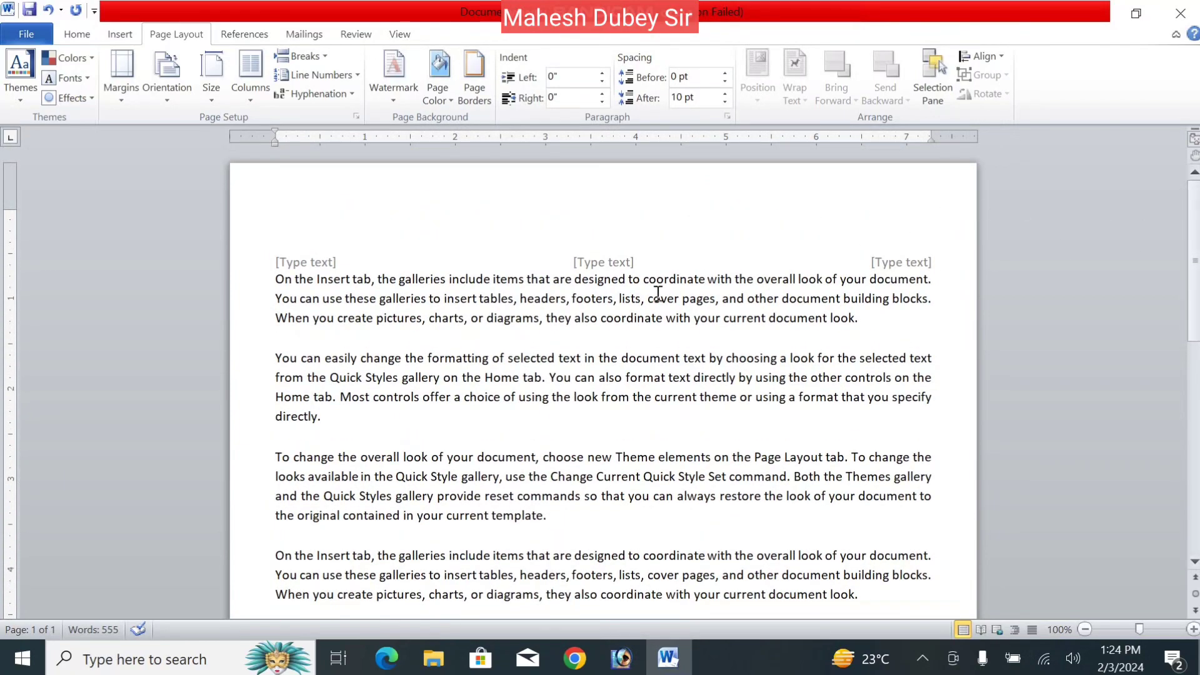